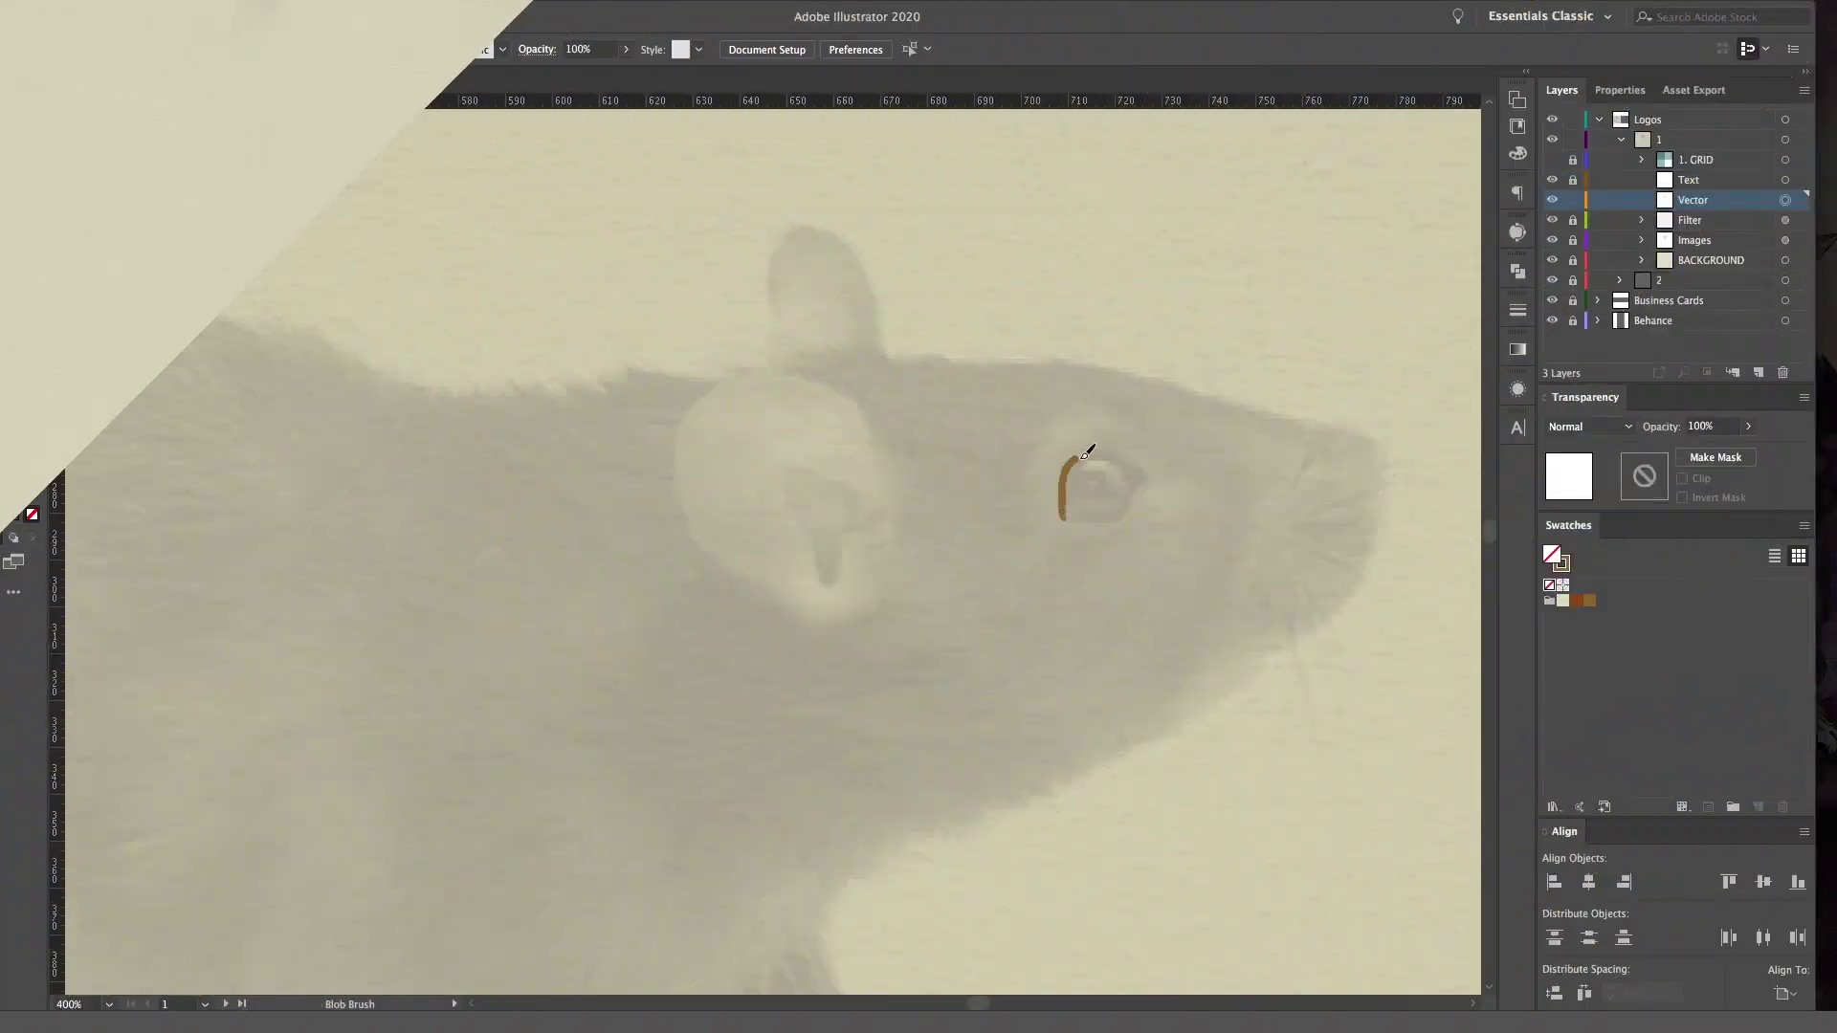
Step: Trace the rat's eye as a filled brown stroke and outline its ear
{"action": "left_click_drag", "start_coordinate": [894, 467], "coordinate": [918, 481]}
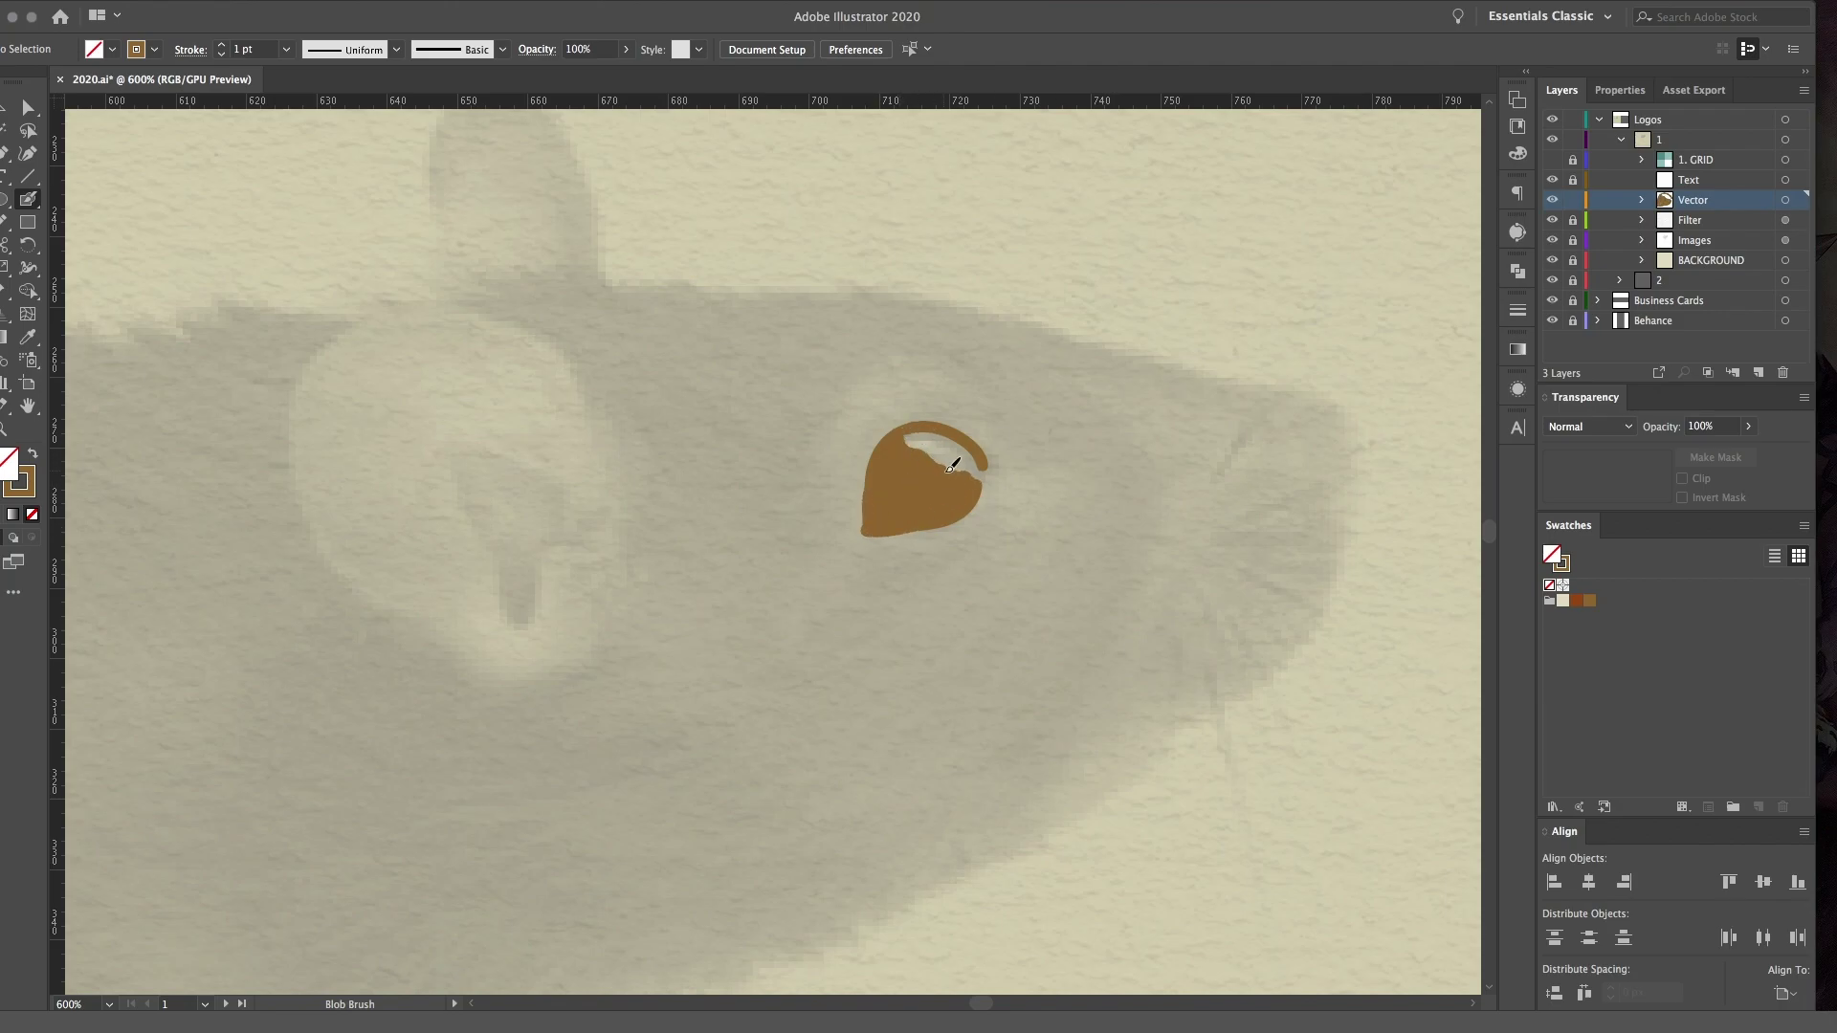
{"action": "left_click_drag", "start_coordinate": [976, 381], "coordinate": [972, 410]}
{"action": "mouse_move", "coordinate": [529, 624]}
{"action": "left_mouse_down"}
{"action": "mouse_move", "coordinate": [494, 540]}
{"action": "mouse_move", "coordinate": [587, 543]}
{"action": "left_mouse_up"}
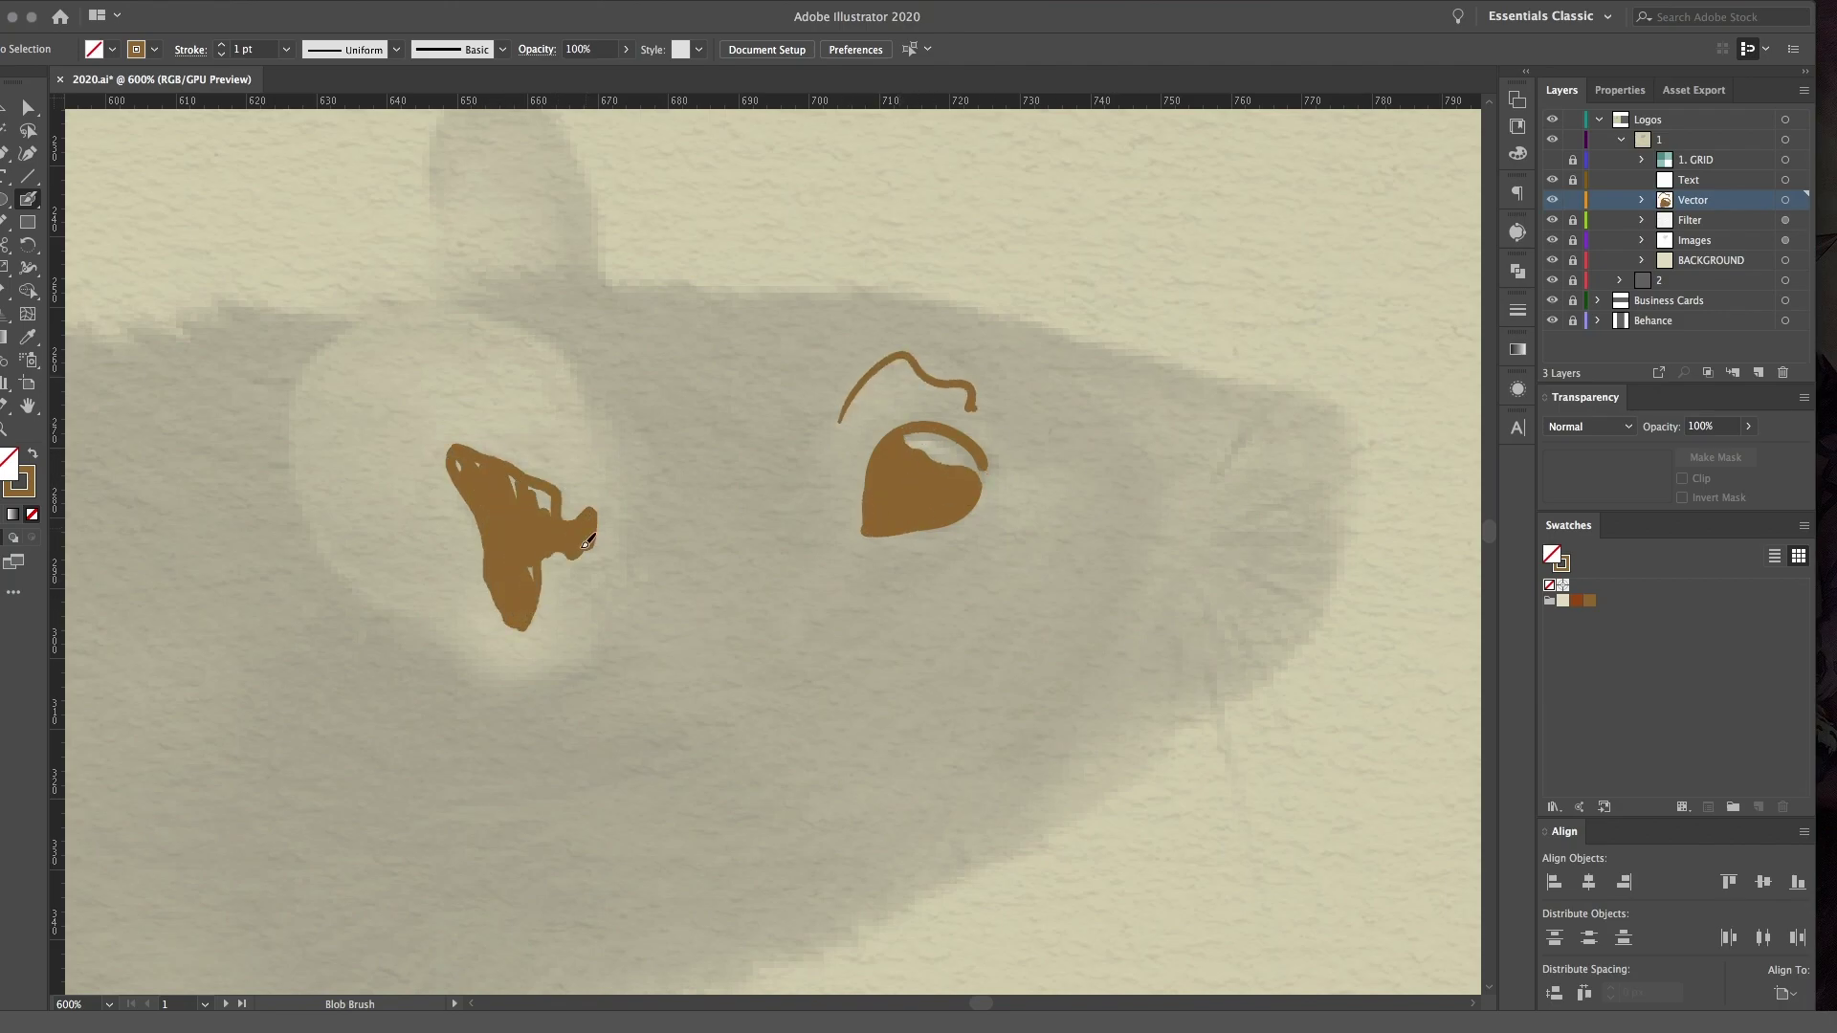
{"action": "mouse_move", "coordinate": [598, 436]}
{"action": "left_mouse_down"}
{"action": "mouse_move", "coordinate": [296, 402]}
{"action": "mouse_move", "coordinate": [607, 646]}
{"action": "left_mouse_up"}
Step: Draw the wavy line along the head top and the cheek-and-jaw outline
{"action": "scroll", "coordinate": [608, 646], "scroll_direction": "up", "scroll_amount": 2}
{"action": "scroll", "coordinate": [608, 646], "scroll_direction": "left", "scroll_amount": 3}
{"action": "mouse_move", "coordinate": [866, 364]}
{"action": "left_mouse_down"}
{"action": "mouse_move", "coordinate": [508, 356]}
{"action": "mouse_move", "coordinate": [135, 388]}
{"action": "left_mouse_up"}
{"action": "mouse_move", "coordinate": [866, 364]}
{"action": "left_mouse_down"}
{"action": "mouse_move", "coordinate": [983, 349]}
{"action": "mouse_move", "coordinate": [1409, 456]}
{"action": "left_mouse_up"}
{"action": "scroll", "coordinate": [1410, 455], "scroll_direction": "down", "scroll_amount": 3}
{"action": "left_click_drag", "start_coordinate": [1120, 253], "coordinate": [387, 936]}
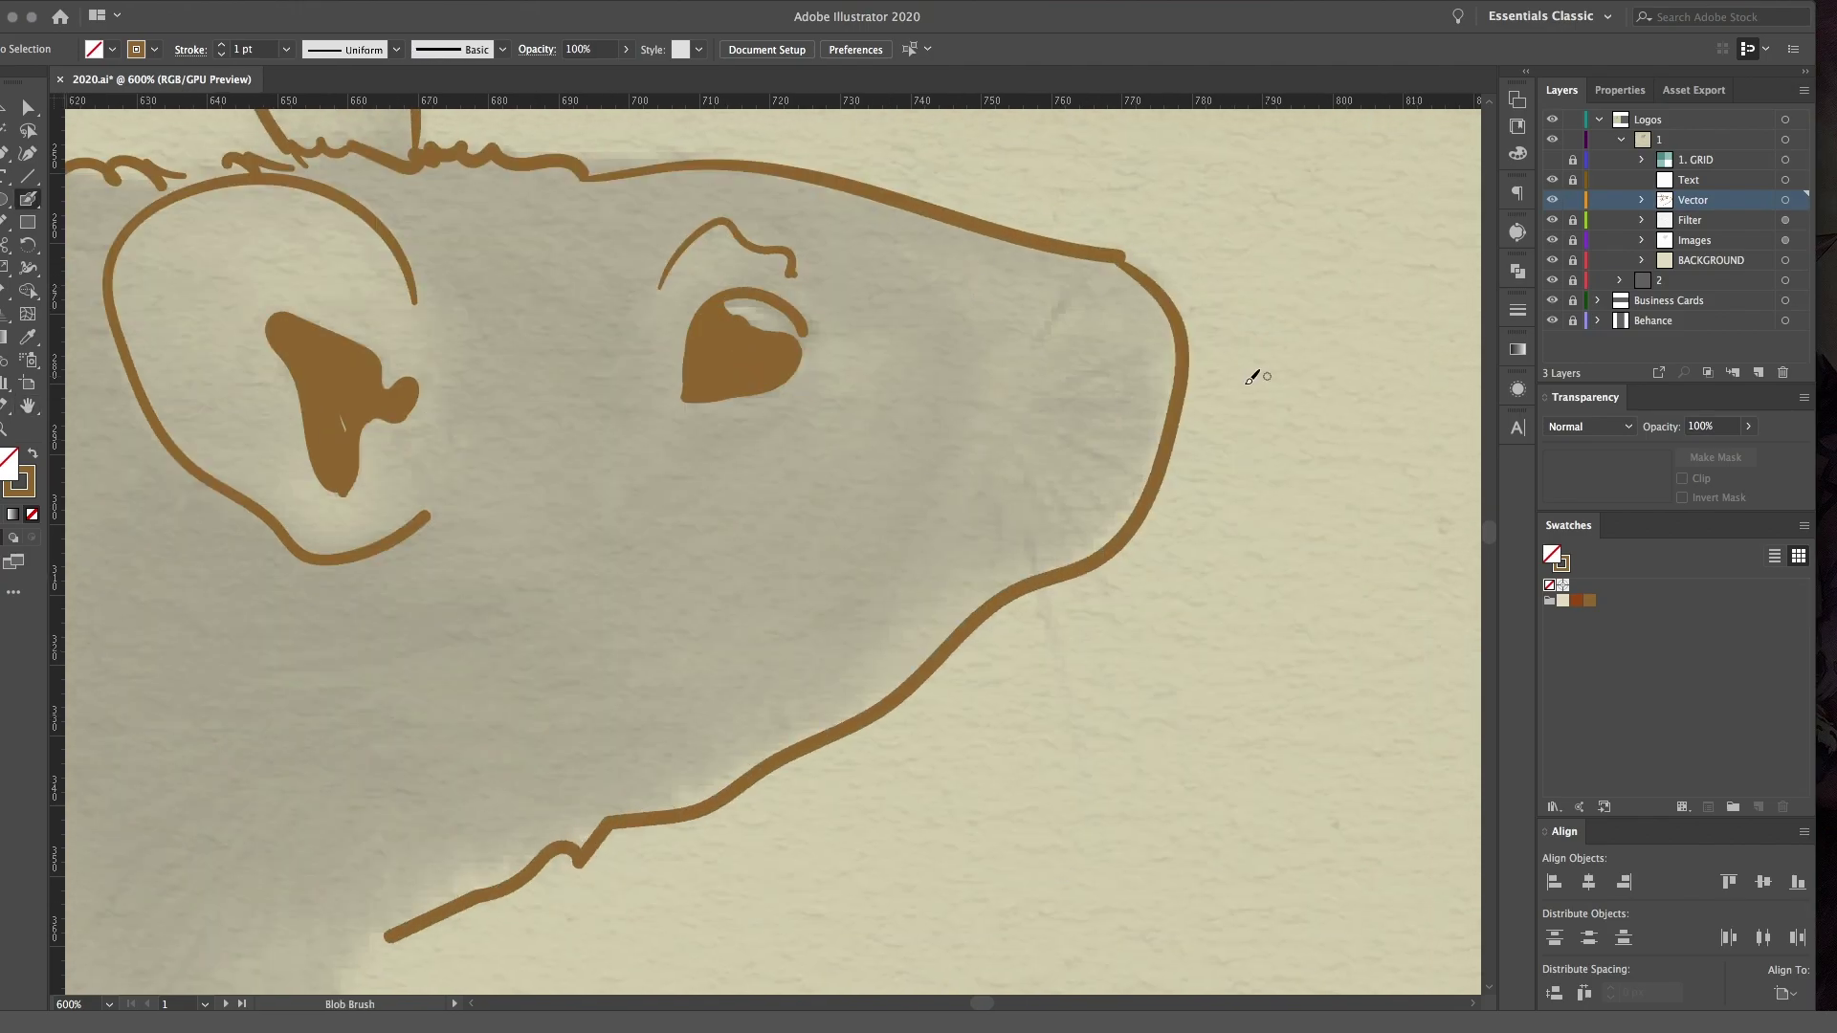
Step: Add four brown whiskers beside the rat's muzzle
{"action": "left_click_drag", "start_coordinate": [1191, 192], "coordinate": [1022, 346]}
{"action": "left_click_drag", "start_coordinate": [1244, 320], "coordinate": [1005, 421]}
{"action": "left_click_drag", "start_coordinate": [1244, 402], "coordinate": [1015, 442]}
{"action": "left_click_drag", "start_coordinate": [1144, 450], "coordinate": [1034, 541]}
{"action": "mouse_move", "coordinate": [1100, 579]}
{"action": "left_mouse_down"}
{"action": "mouse_move", "coordinate": [1071, 675]}
{"action": "mouse_move", "coordinate": [1370, 304]}
{"action": "left_mouse_up"}
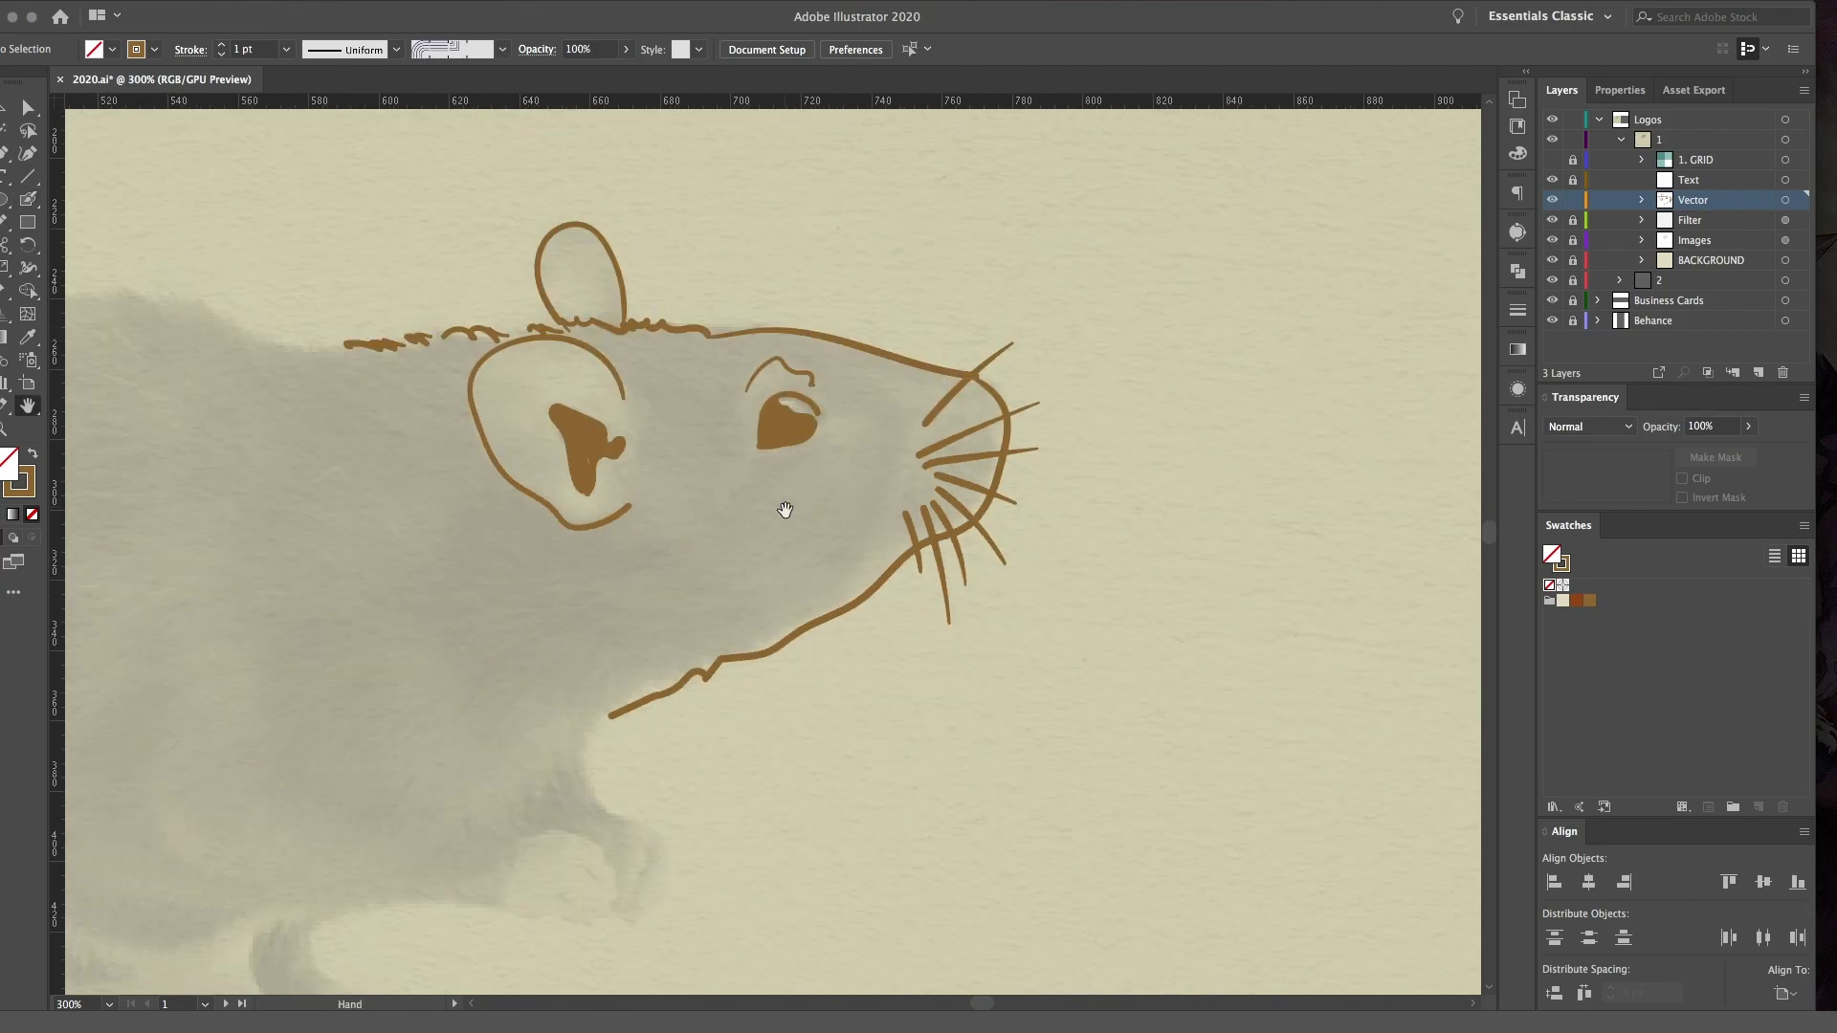
Step: Outline the front paw in brown, including its hook and inner V strokes
{"action": "key", "text": "shift+b"}
{"action": "mouse_move", "coordinate": [770, 539]}
{"action": "left_mouse_down"}
{"action": "mouse_move", "coordinate": [990, 560]}
{"action": "mouse_move", "coordinate": [978, 591]}
{"action": "left_mouse_up"}
{"action": "left_click_drag", "start_coordinate": [876, 558], "coordinate": [972, 597]}
{"action": "left_click_drag", "start_coordinate": [911, 582], "coordinate": [768, 562]}
{"action": "left_click_drag", "start_coordinate": [1079, 567], "coordinate": [1014, 627]}
{"action": "left_click_drag", "start_coordinate": [1046, 490], "coordinate": [996, 598]}
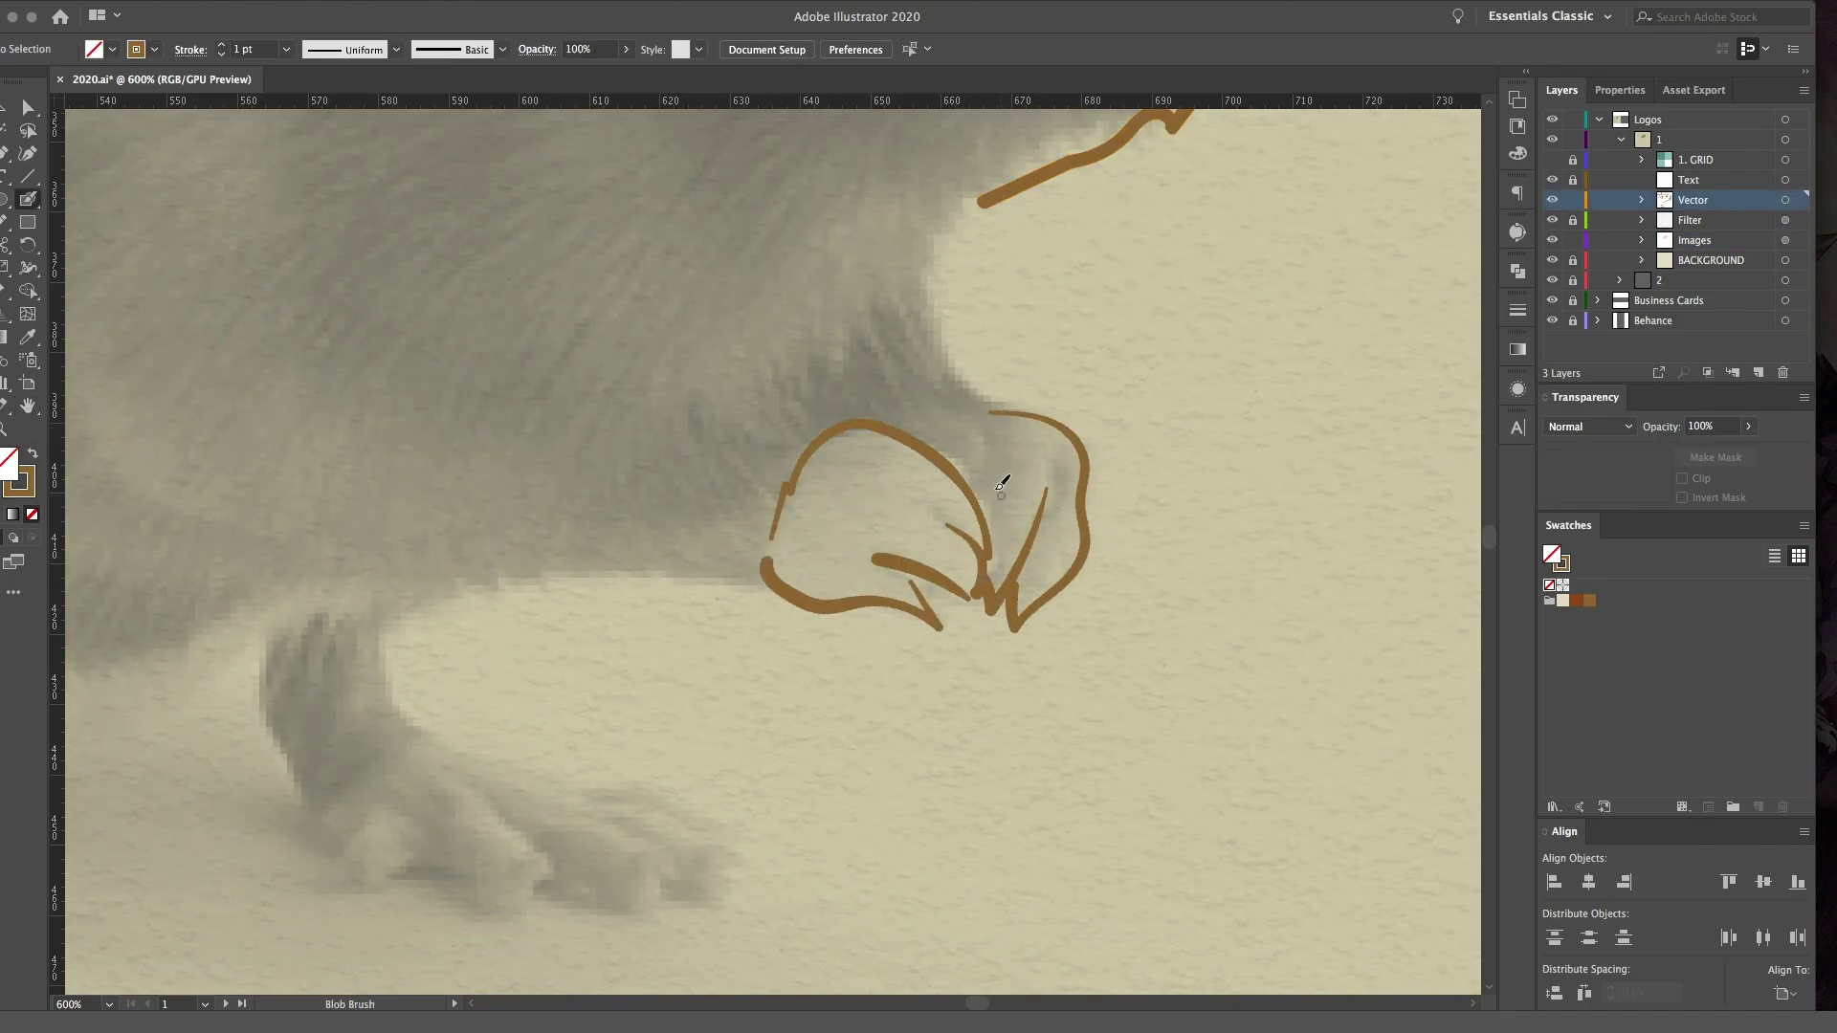
Step: Trace the hind leg's fur edge, the hind foot and hatch its toes
{"action": "left_click_drag", "start_coordinate": [982, 478], "coordinate": [985, 594]}
{"action": "left_click_drag", "start_coordinate": [226, 665], "coordinate": [378, 617]}
{"action": "left_click_drag", "start_coordinate": [433, 754], "coordinate": [740, 838]}
{"action": "left_click_drag", "start_coordinate": [664, 821], "coordinate": [676, 833]}
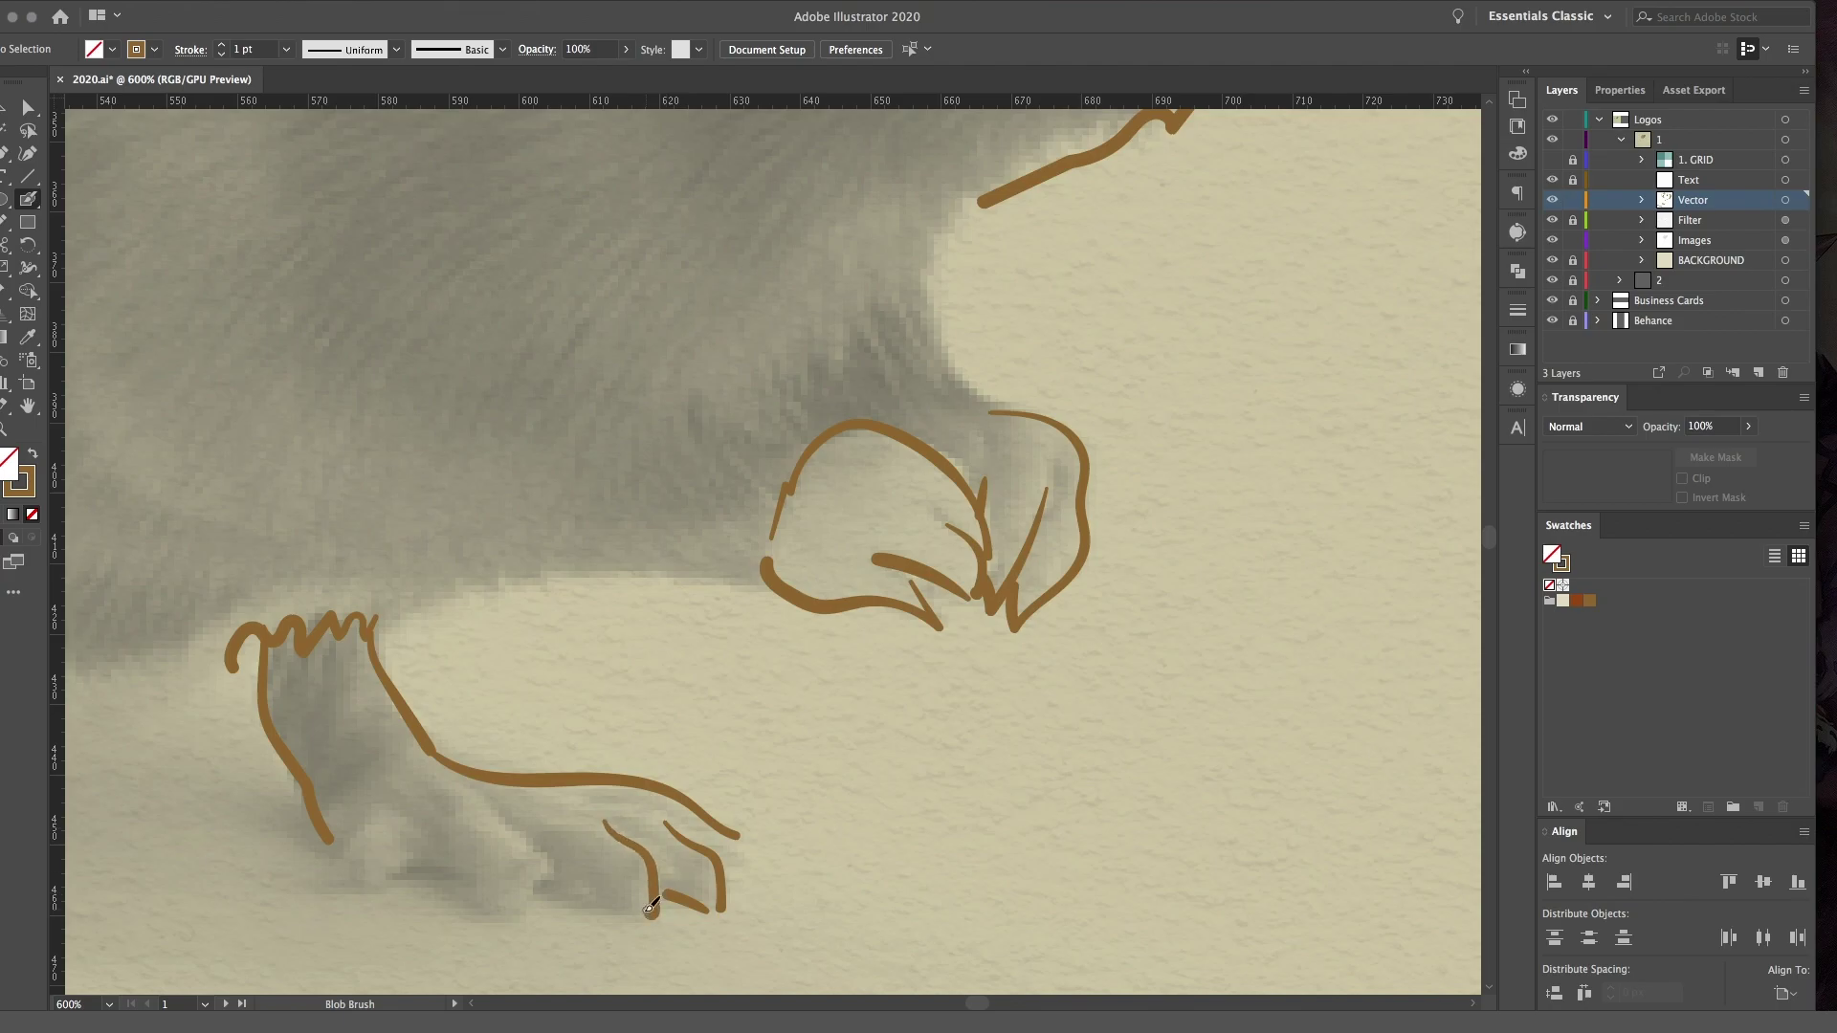
{"action": "left_click_drag", "start_coordinate": [436, 858], "coordinate": [413, 845]}
{"action": "left_click_drag", "start_coordinate": [509, 823], "coordinate": [647, 880]}
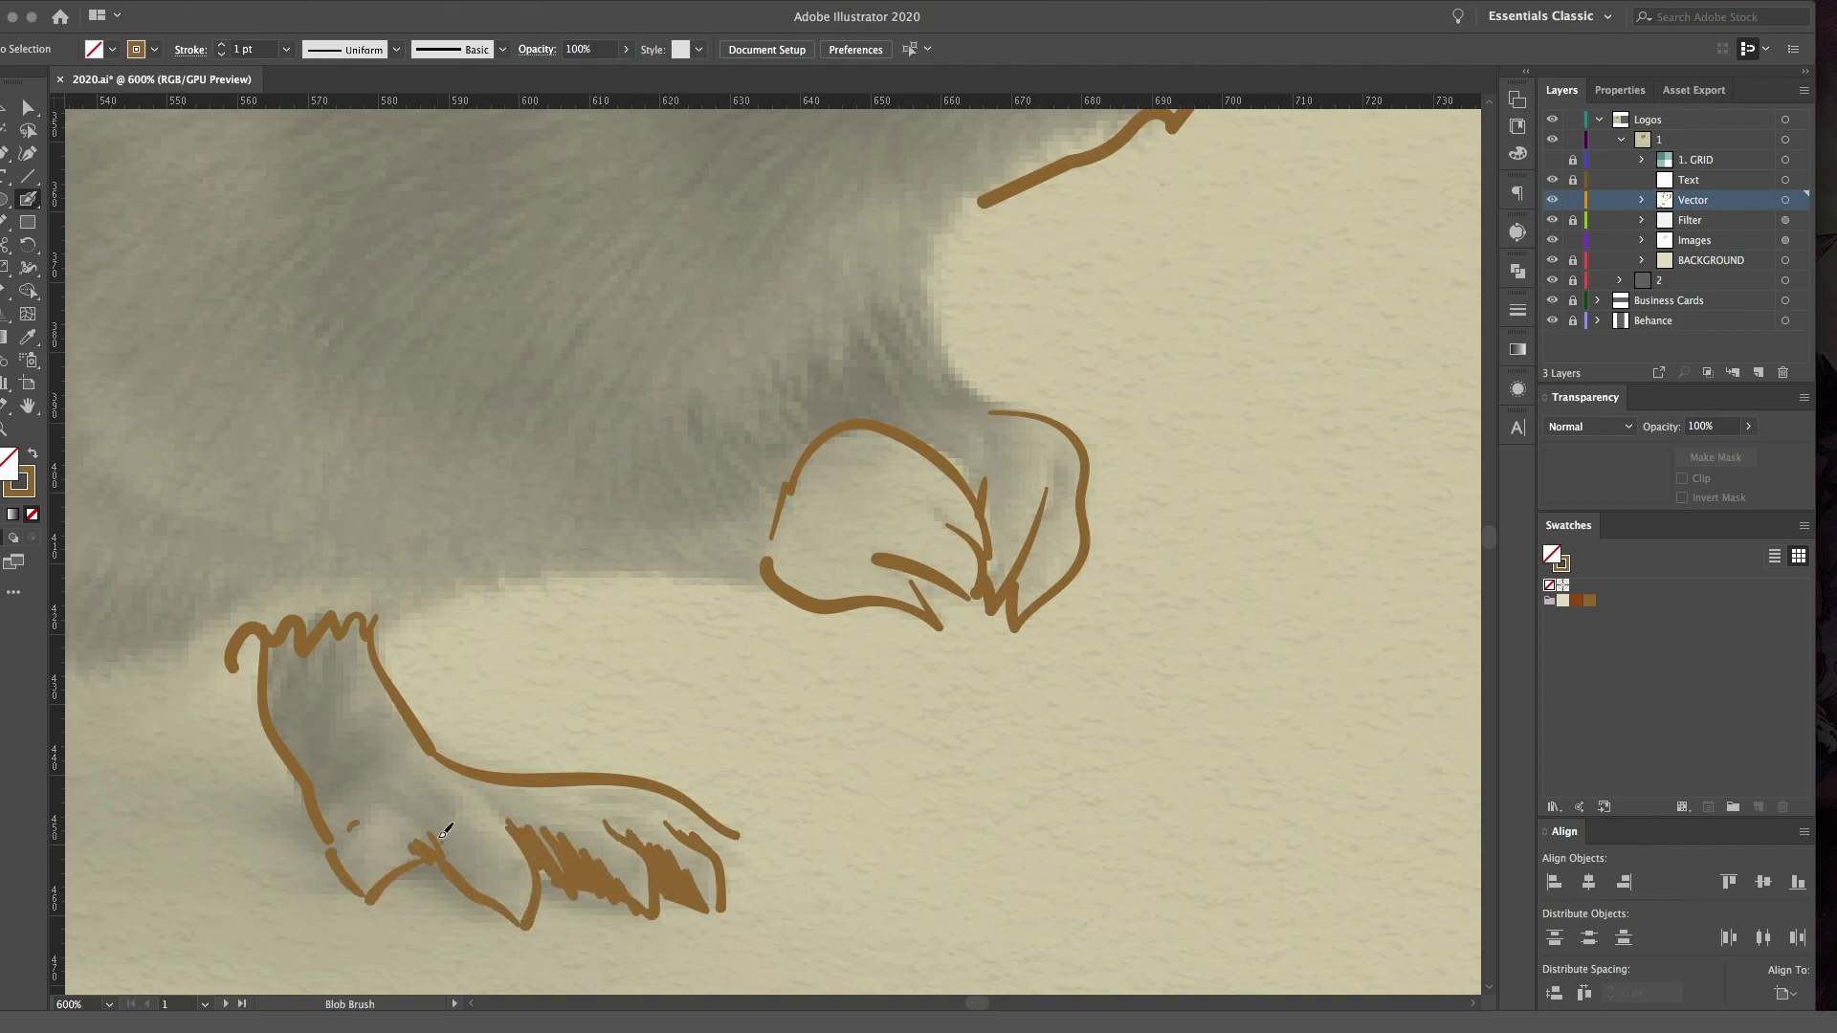
{"action": "mouse_move", "coordinate": [326, 669]}
{"action": "left_mouse_down"}
{"action": "mouse_move", "coordinate": [339, 766]}
{"action": "mouse_move", "coordinate": [430, 823]}
{"action": "left_mouse_up"}
Step: Outline the other leg and its toes
{"action": "scroll", "coordinate": [869, 525], "scroll_direction": "down", "scroll_amount": 3}
{"action": "scroll", "coordinate": [870, 525], "scroll_direction": "left", "scroll_amount": 10}
{"action": "left_click_drag", "start_coordinate": [442, 493], "coordinate": [432, 632]}
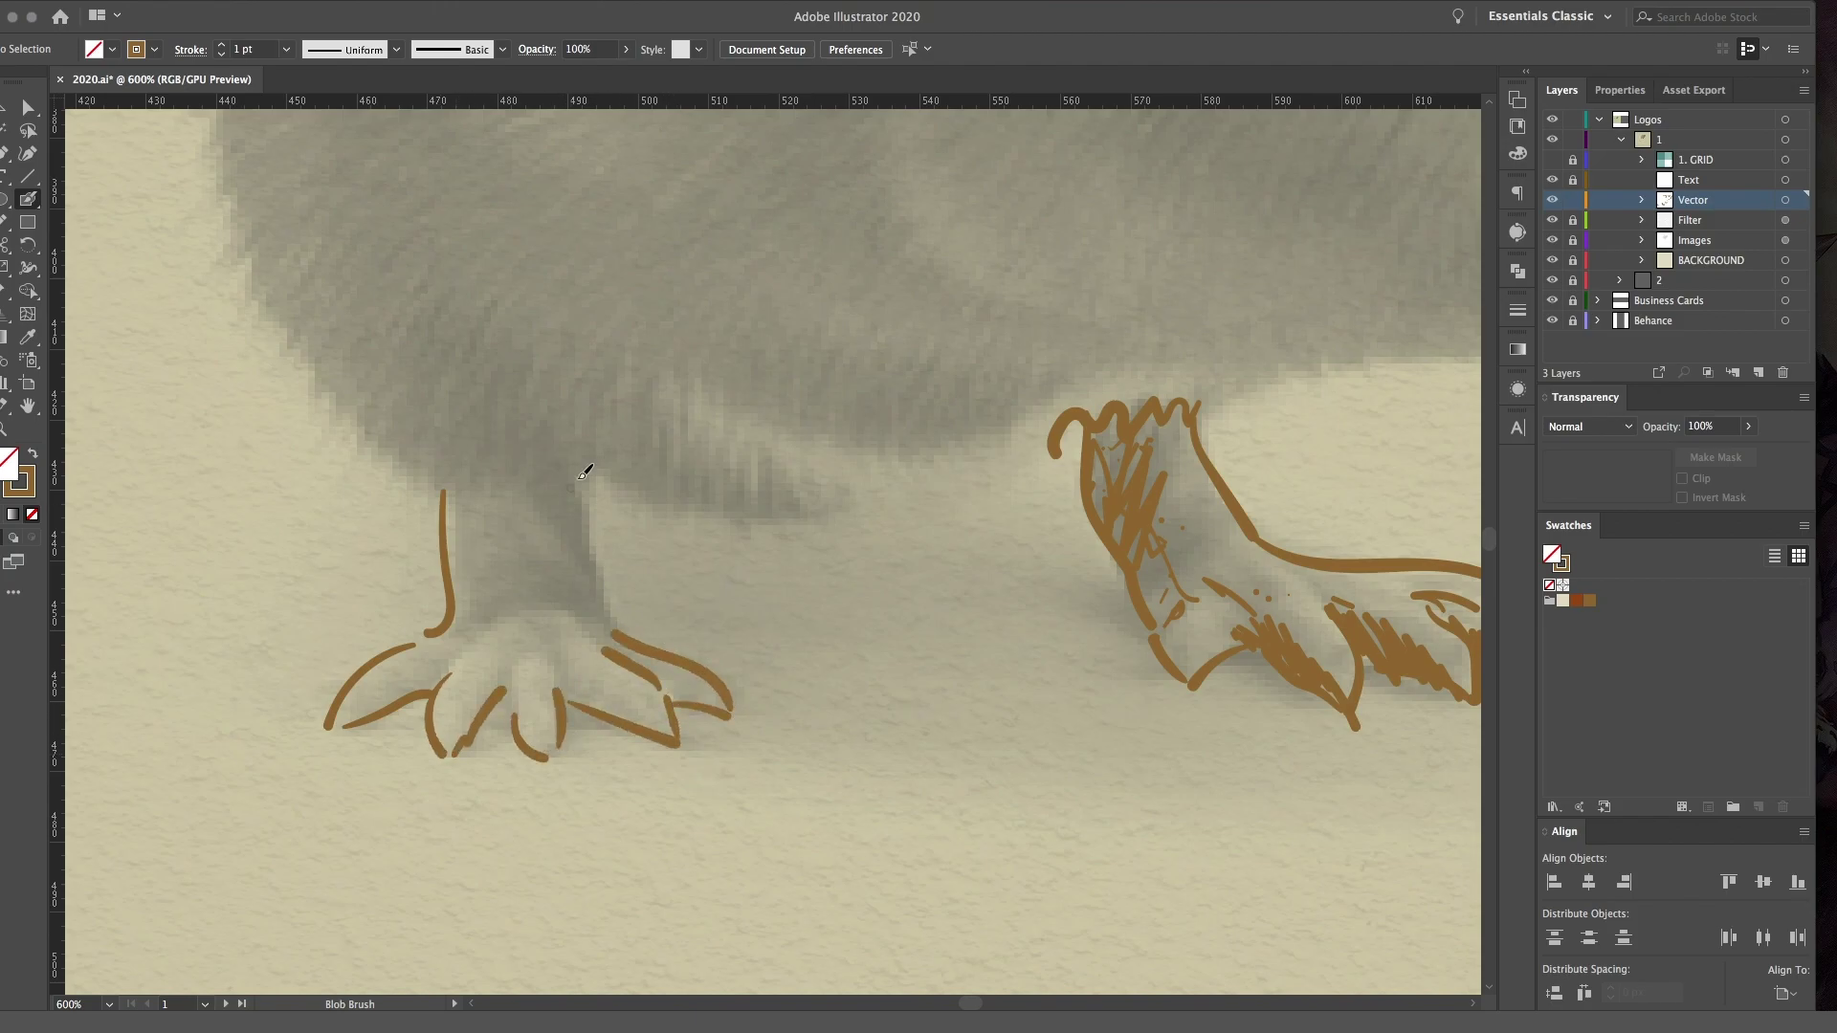
{"action": "mouse_move", "coordinate": [584, 471]}
{"action": "left_mouse_down"}
{"action": "mouse_move", "coordinate": [612, 636]}
{"action": "mouse_move", "coordinate": [913, 540]}
{"action": "left_mouse_up"}
Step: Trace the body's lower edge and the wavy back outline with fur ripples
{"action": "scroll", "coordinate": [787, 525], "scroll_direction": "right", "scroll_amount": 10}
{"action": "left_click_drag", "start_coordinate": [478, 593], "coordinate": [766, 531]}
{"action": "scroll", "coordinate": [787, 526], "scroll_direction": "up", "scroll_amount": 5}
{"action": "left_click_drag", "start_coordinate": [895, 499], "coordinate": [902, 696]}
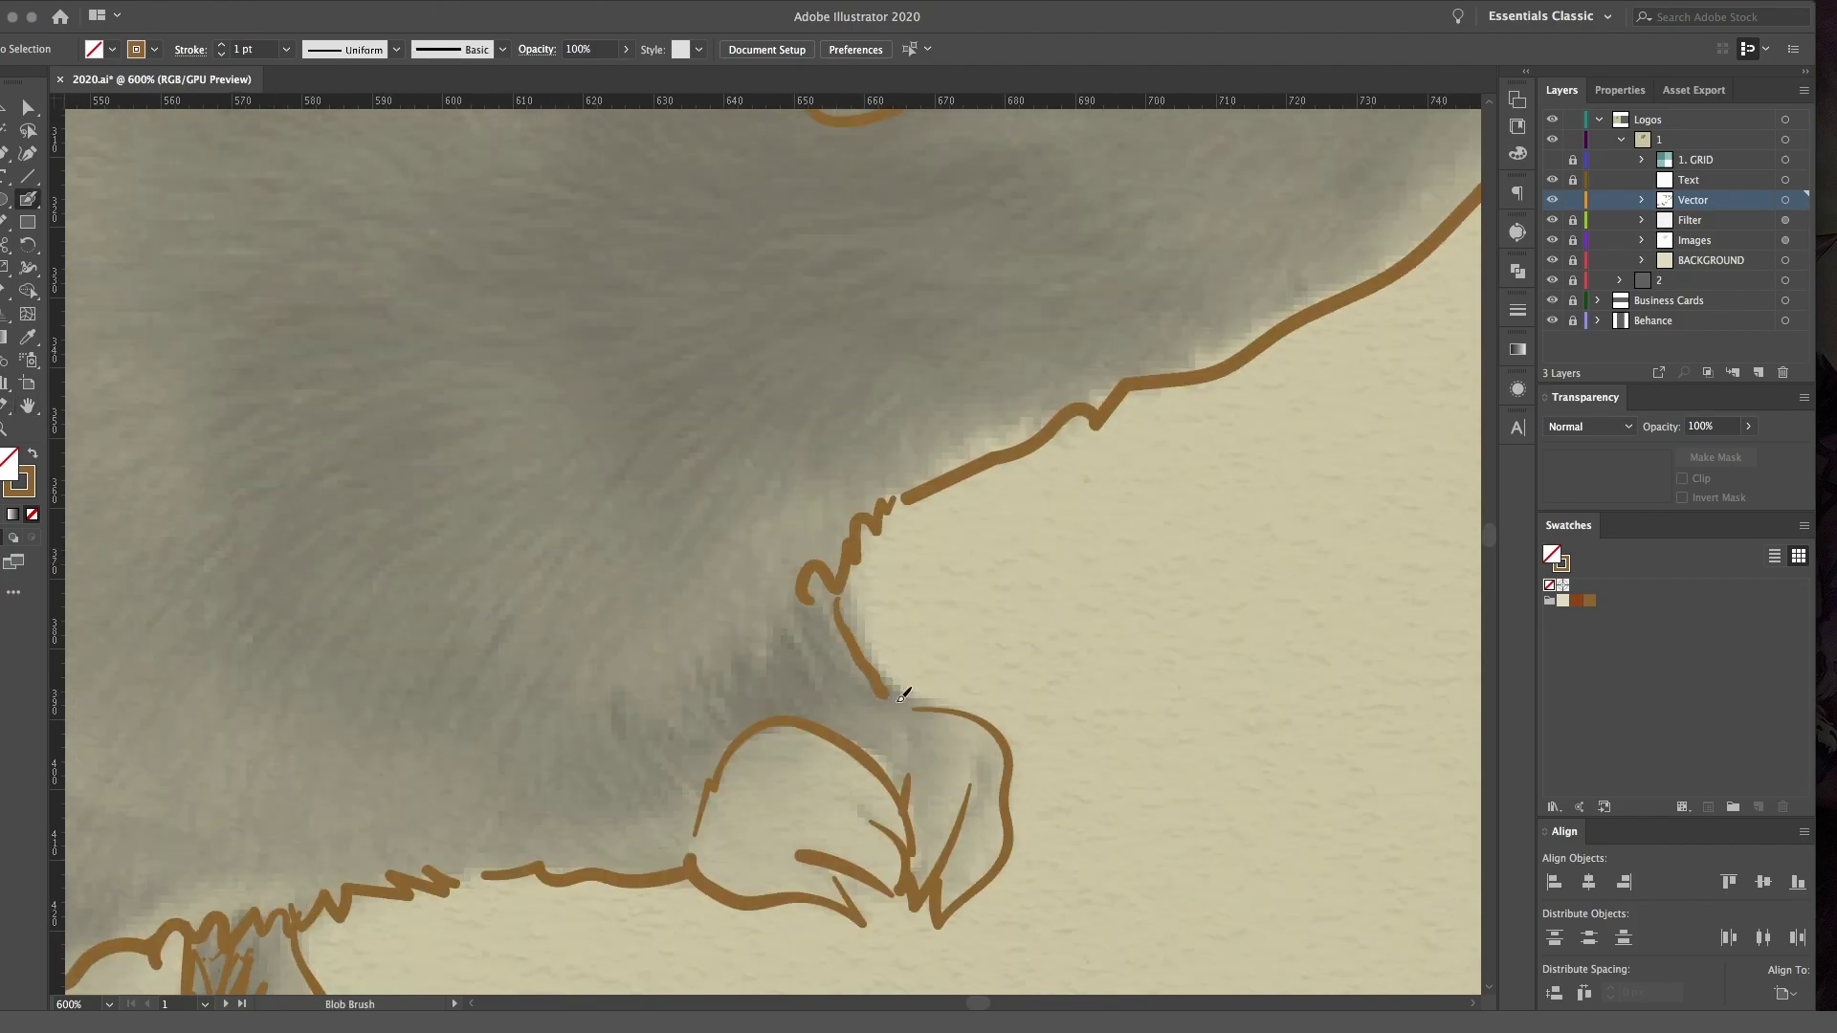
{"action": "scroll", "coordinate": [901, 695], "scroll_direction": "up", "scroll_amount": 5}
{"action": "left_click_drag", "start_coordinate": [517, 737], "coordinate": [593, 828]}
{"action": "left_click_drag", "start_coordinate": [521, 612], "coordinate": [416, 775]}
{"action": "left_click_drag", "start_coordinate": [441, 594], "coordinate": [632, 181]}
{"action": "left_click_drag", "start_coordinate": [359, 526], "coordinate": [876, 298]}
{"action": "left_click_drag", "start_coordinate": [917, 305], "coordinate": [1160, 368]}
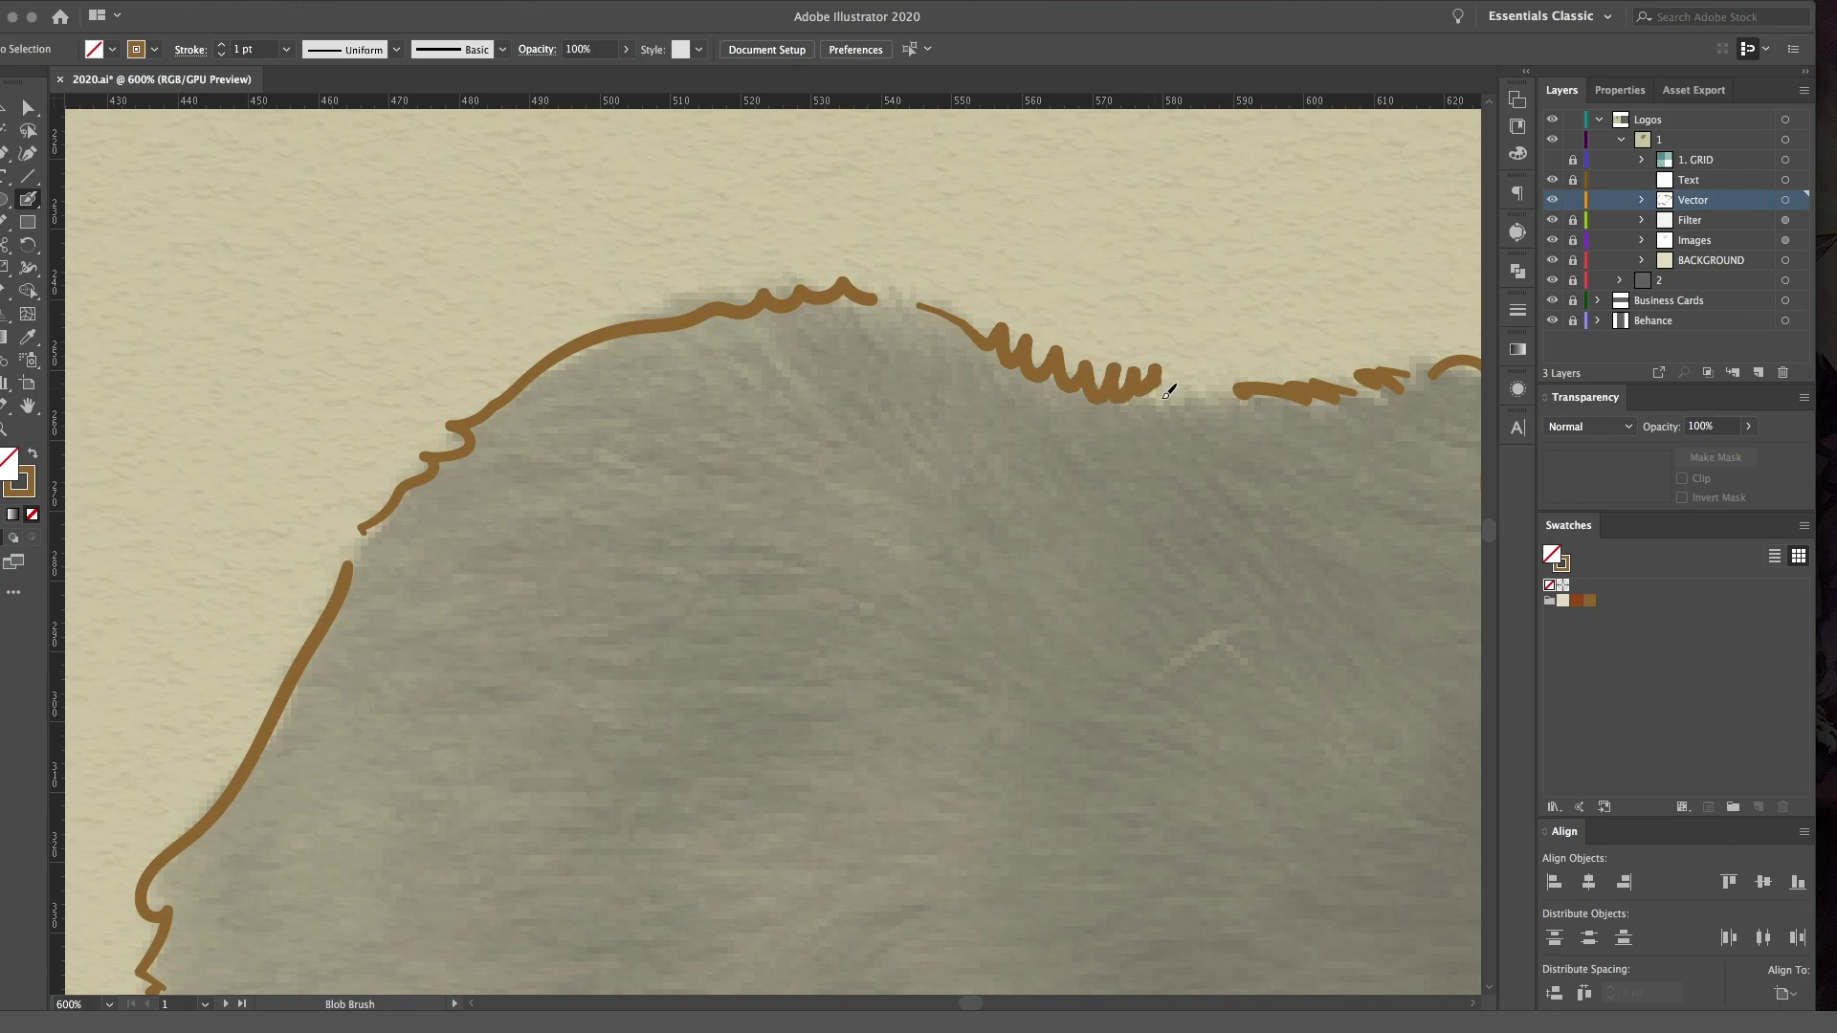
Step: Zoom out and trace the lower and upper edges of the tail
{"action": "key", "text": "ctrl+minus"}
{"action": "scroll", "coordinate": [957, 435], "scroll_direction": "down", "scroll_amount": 5}
{"action": "scroll", "coordinate": [957, 435], "scroll_direction": "left", "scroll_amount": 5}
{"action": "mouse_move", "coordinate": [266, 582]}
{"action": "left_mouse_down"}
{"action": "mouse_move", "coordinate": [557, 470]}
{"action": "mouse_move", "coordinate": [1196, 474]}
{"action": "mouse_move", "coordinate": [1177, 368]}
{"action": "left_mouse_up"}
{"action": "key", "text": "ctrl+z"}
{"action": "mouse_move", "coordinate": [264, 575]}
{"action": "left_mouse_down"}
{"action": "mouse_move", "coordinate": [1177, 368]}
{"action": "mouse_move", "coordinate": [1145, 427]}
{"action": "left_mouse_up"}
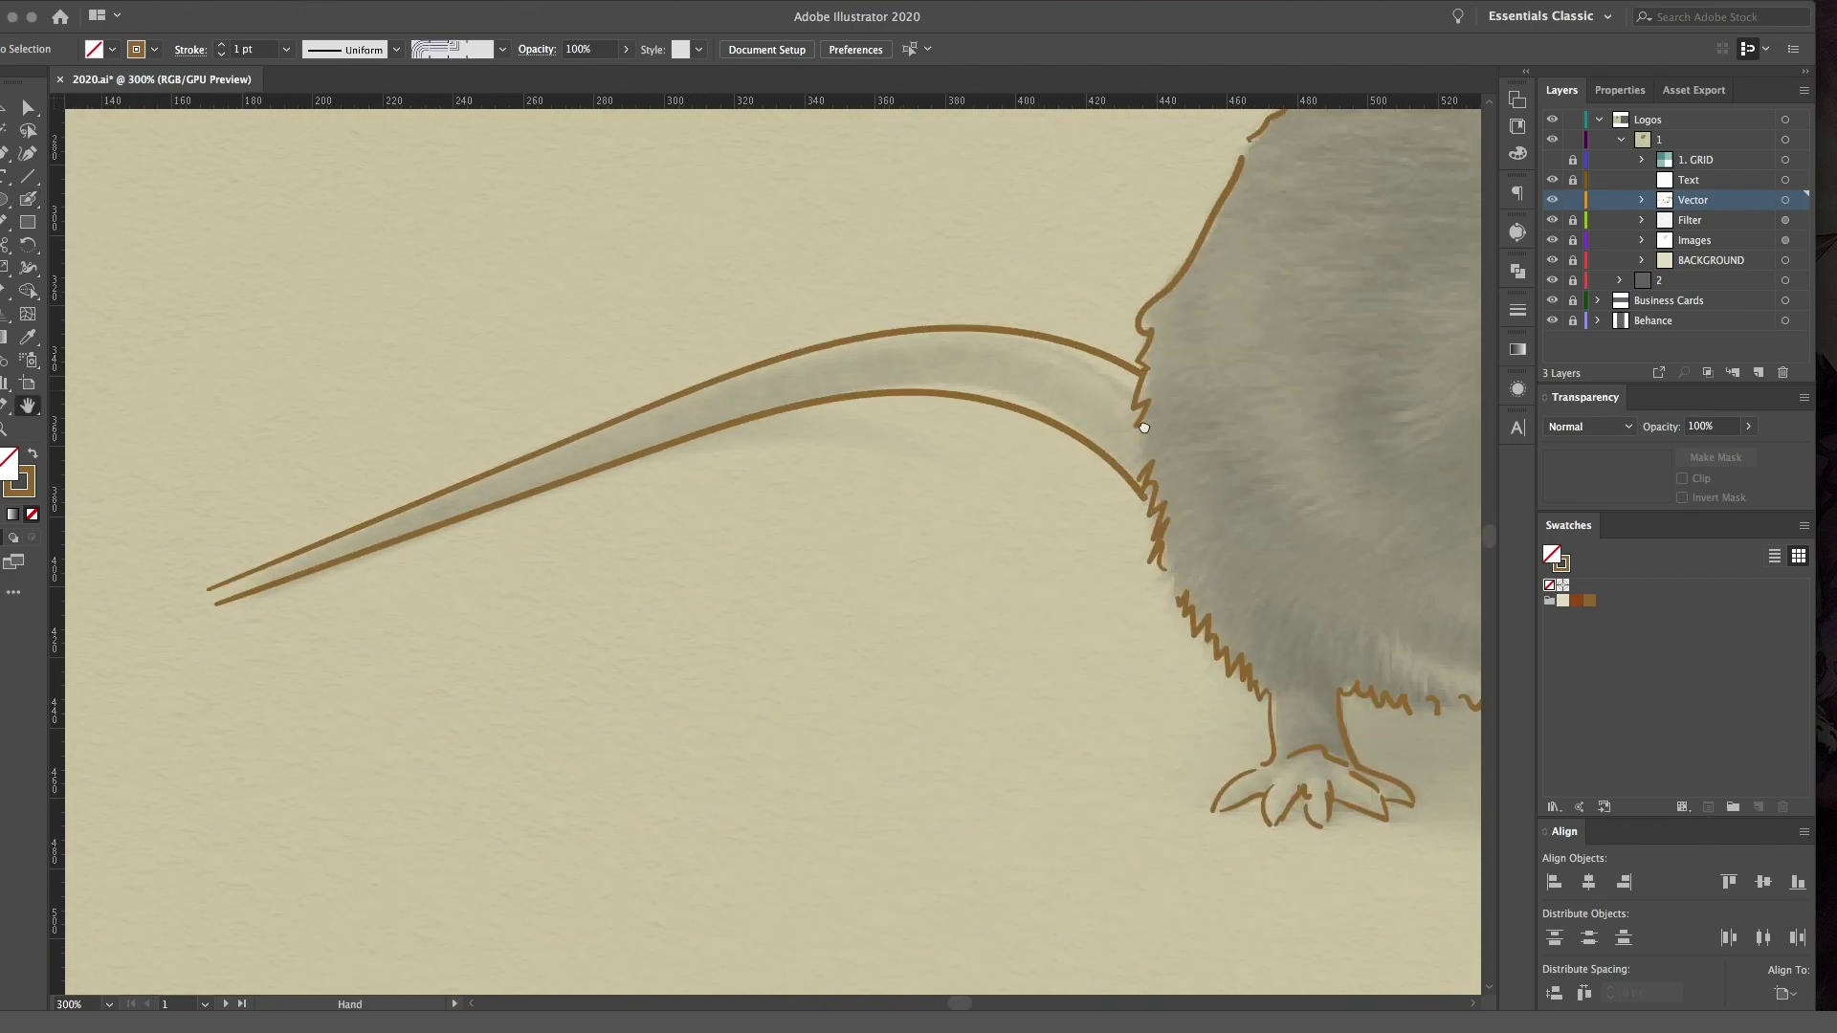
Step: Add a new Layer 26 above Vector and make it the drawing layer
{"action": "left_click", "coordinate": [1786, 240]}
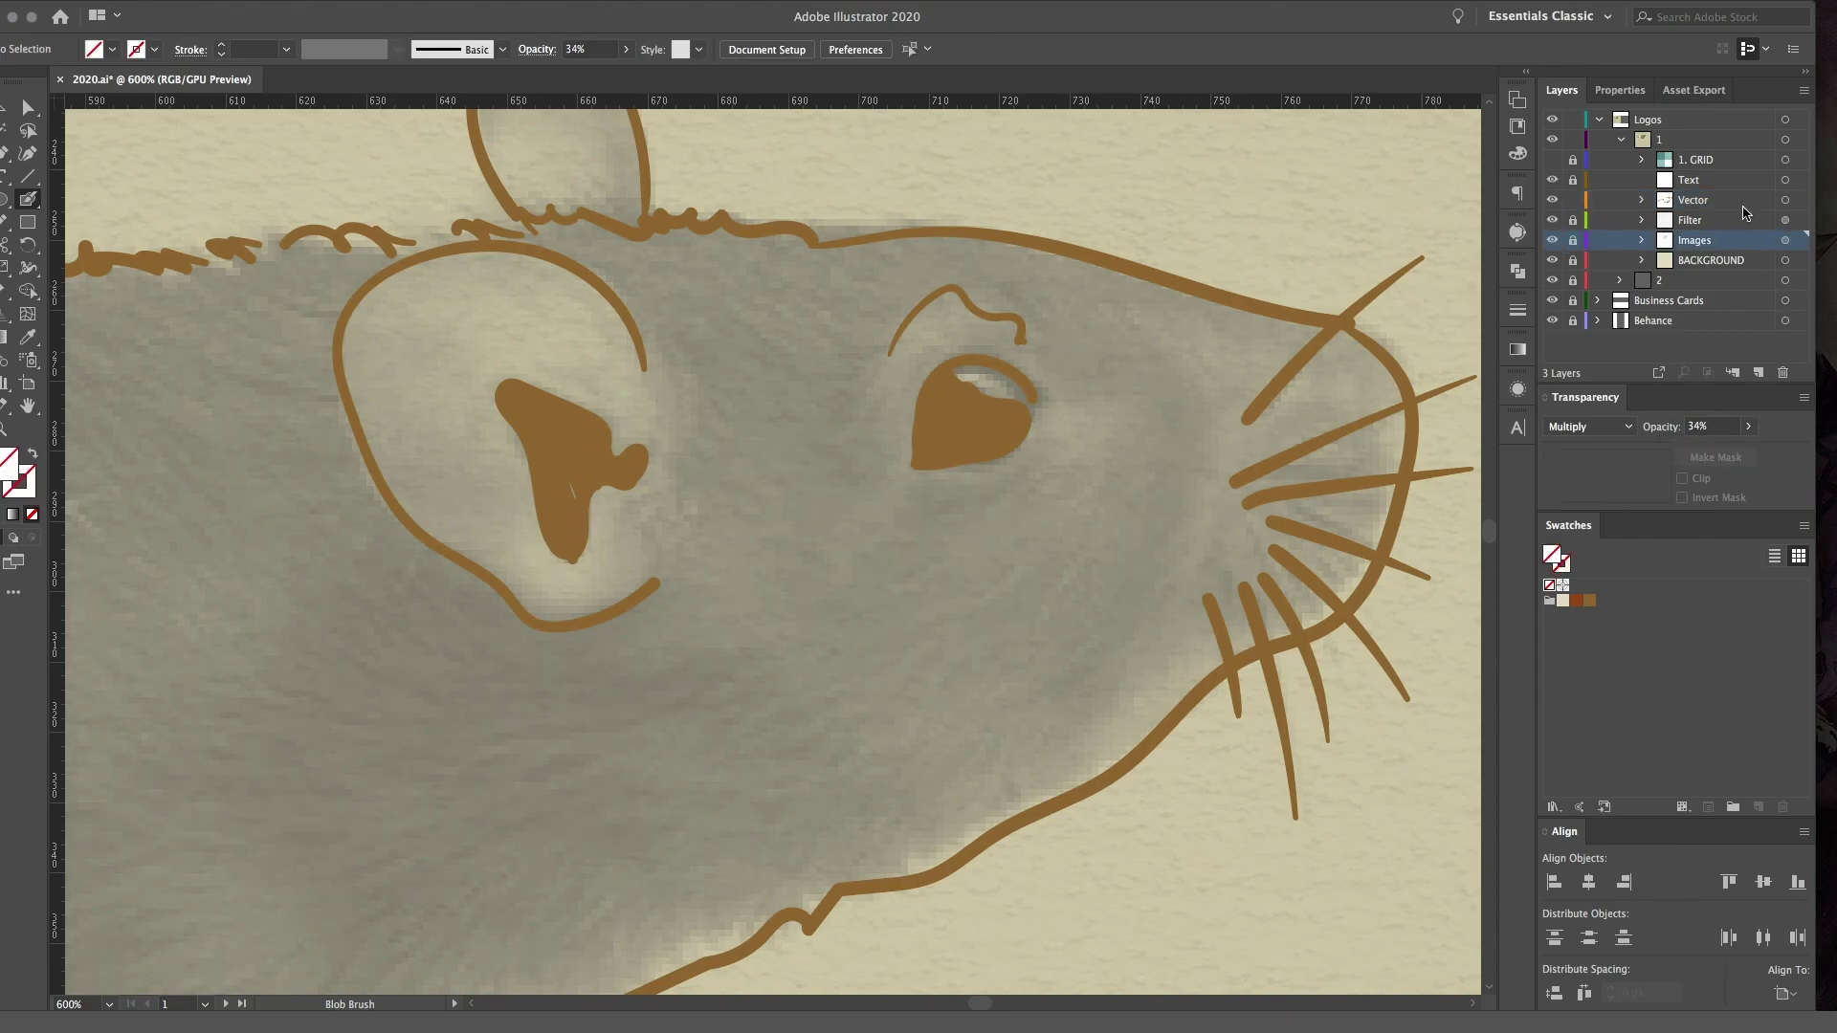
{"action": "left_click", "coordinate": [1746, 200]}
{"action": "left_click", "coordinate": [1757, 372]}
{"action": "scroll", "coordinate": [765, 431], "scroll_direction": "down", "scroll_amount": 1}
Step: Hatch brown shading strokes inside and around the rat's ear
{"action": "left_click_drag", "start_coordinate": [675, 273], "coordinate": [725, 304]}
{"action": "left_click_drag", "start_coordinate": [673, 301], "coordinate": [714, 335]}
{"action": "left_click_drag", "start_coordinate": [394, 315], "coordinate": [421, 383]}
{"action": "left_click_drag", "start_coordinate": [445, 421], "coordinate": [496, 442]}
{"action": "left_click_drag", "start_coordinate": [433, 356], "coordinate": [493, 388]}
{"action": "left_click_drag", "start_coordinate": [534, 241], "coordinate": [585, 301]}
{"action": "left_click_drag", "start_coordinate": [565, 235], "coordinate": [613, 287]}
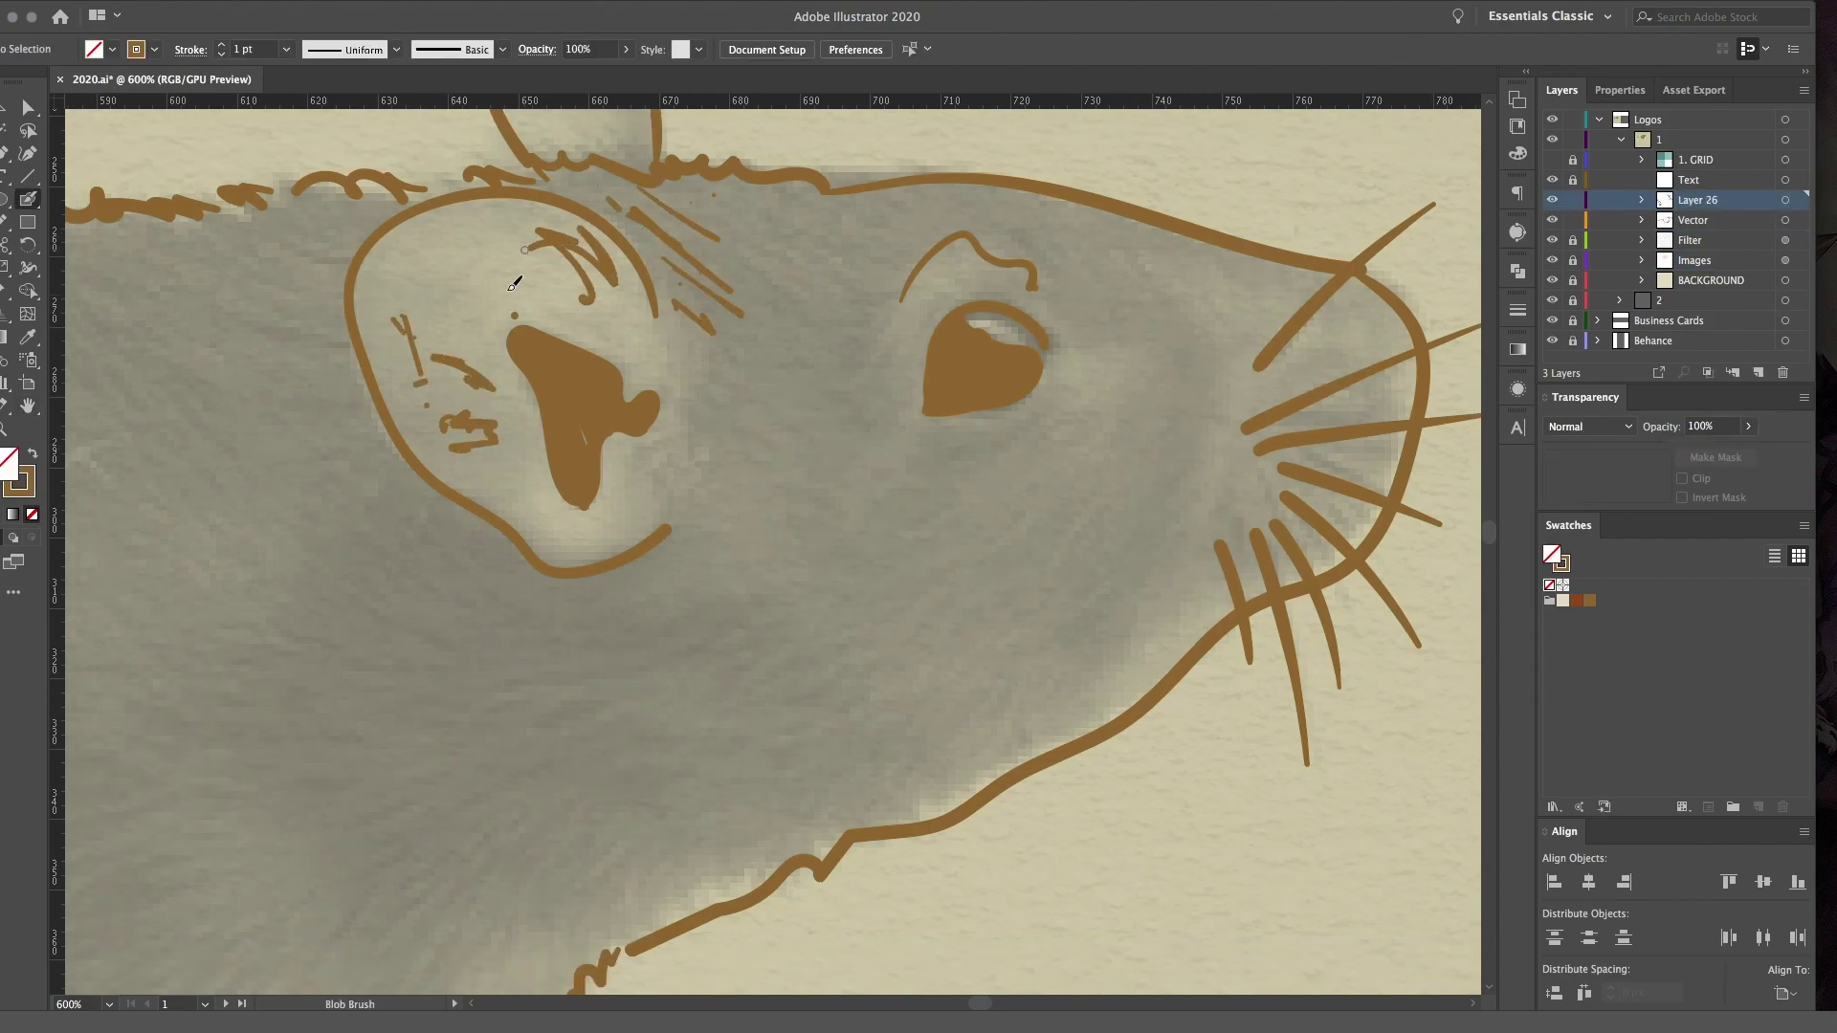
Step: Shade around the eye, near the whiskers and across the cheeks
{"action": "left_click_drag", "start_coordinate": [879, 330], "coordinate": [883, 464]}
{"action": "left_click_drag", "start_coordinate": [959, 483], "coordinate": [1038, 435]}
{"action": "left_click_drag", "start_coordinate": [1217, 381], "coordinate": [1115, 560]}
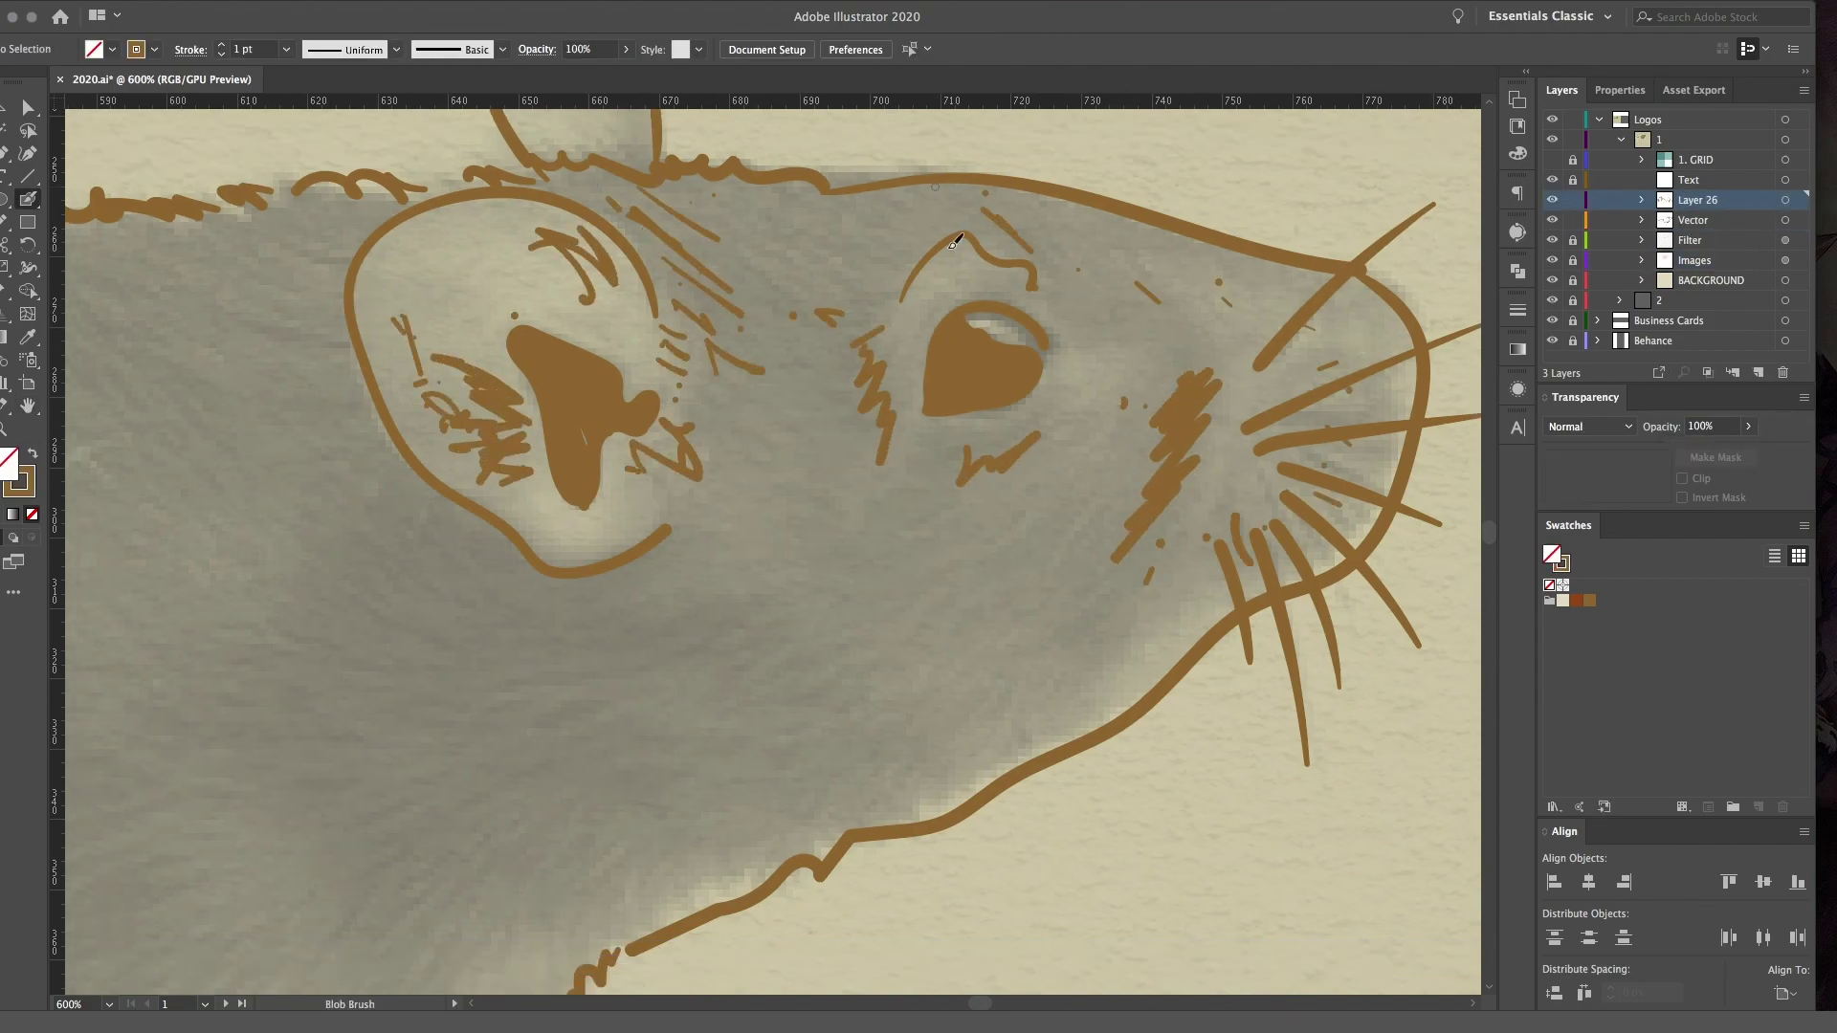
{"action": "left_click_drag", "start_coordinate": [713, 203], "coordinate": [861, 330]}
{"action": "left_click_drag", "start_coordinate": [698, 239], "coordinate": [775, 311]}
{"action": "left_click_drag", "start_coordinate": [742, 340], "coordinate": [823, 421]}
{"action": "left_click_drag", "start_coordinate": [1177, 311], "coordinate": [1074, 416]}
Step: Add hatch strokes along the jaw and under the chin
{"action": "left_click_drag", "start_coordinate": [689, 689], "coordinate": [797, 586]}
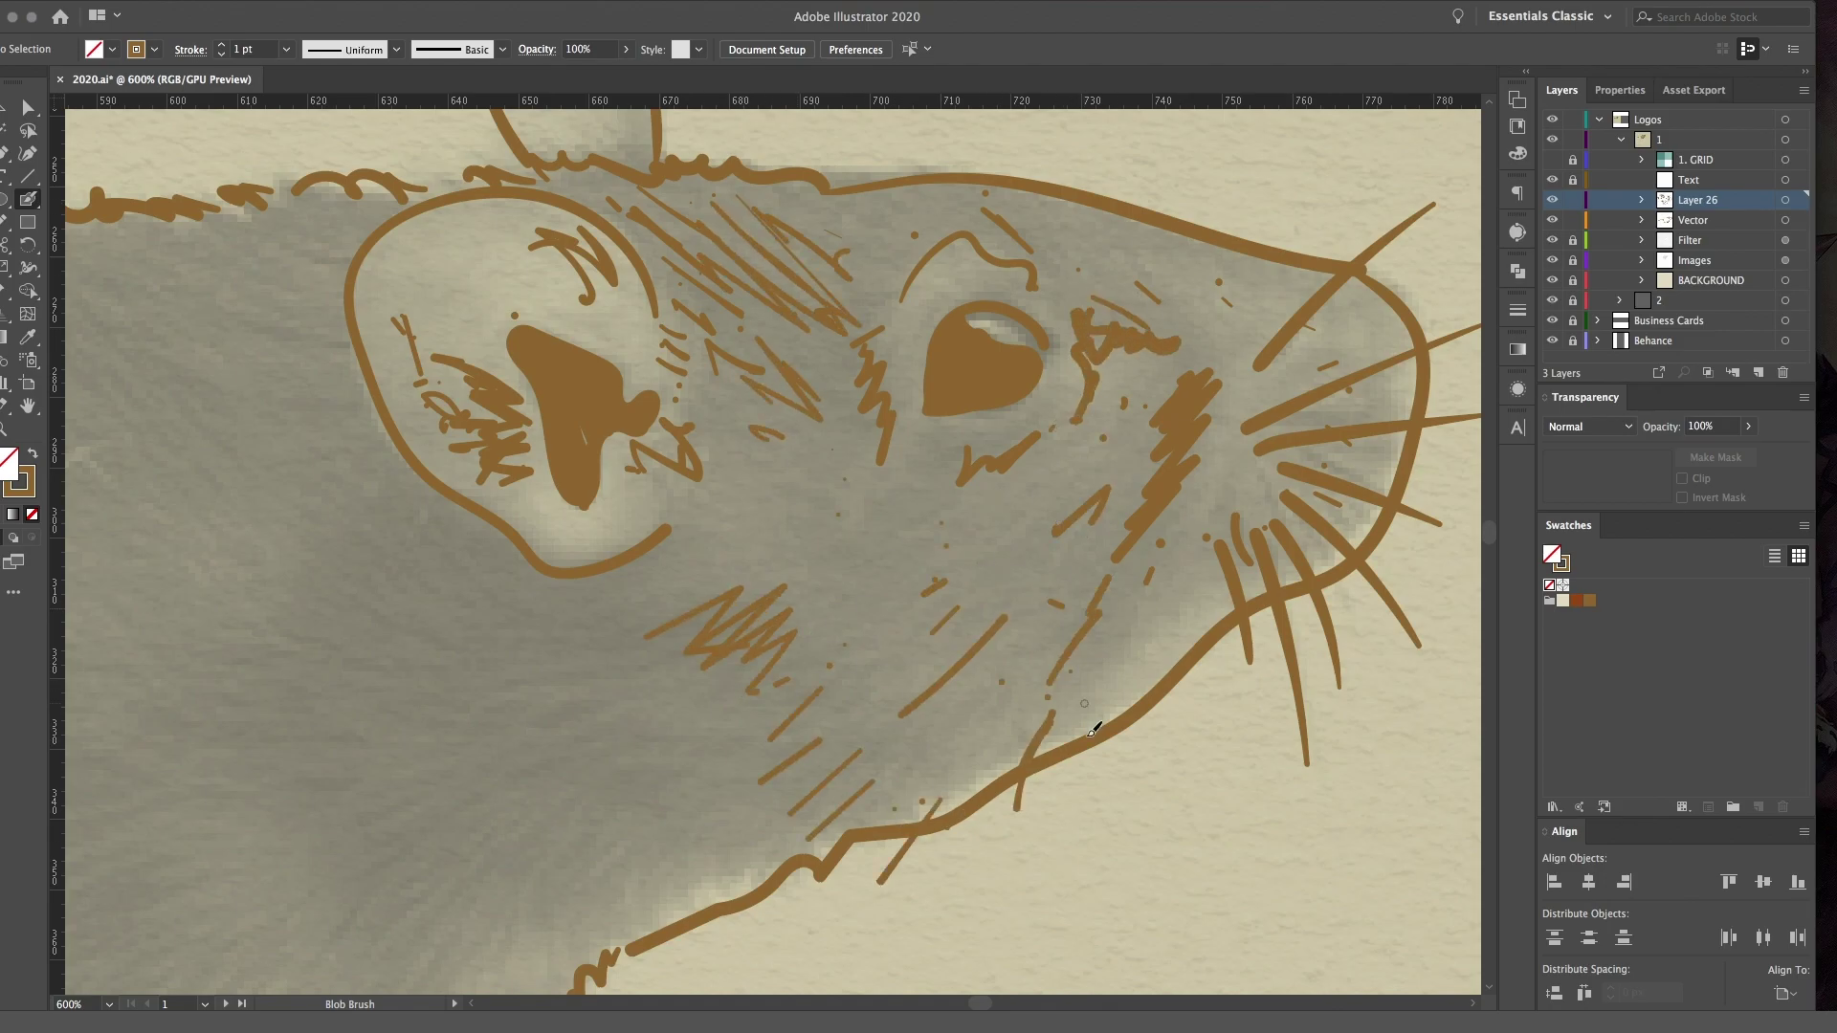
{"action": "left_click_drag", "start_coordinate": [533, 665], "coordinate": [626, 651]}
{"action": "left_click_drag", "start_coordinate": [503, 630], "coordinate": [431, 596]}
{"action": "left_click_drag", "start_coordinate": [646, 904], "coordinate": [720, 835]}
{"action": "scroll", "coordinate": [627, 220], "scroll_direction": "left", "scroll_amount": 5}
Step: Add fur strokes below the ear, scribble the jaw and hatch the neck
{"action": "left_click_drag", "start_coordinate": [586, 277], "coordinate": [610, 308]}
{"action": "left_click_drag", "start_coordinate": [803, 575], "coordinate": [670, 724]}
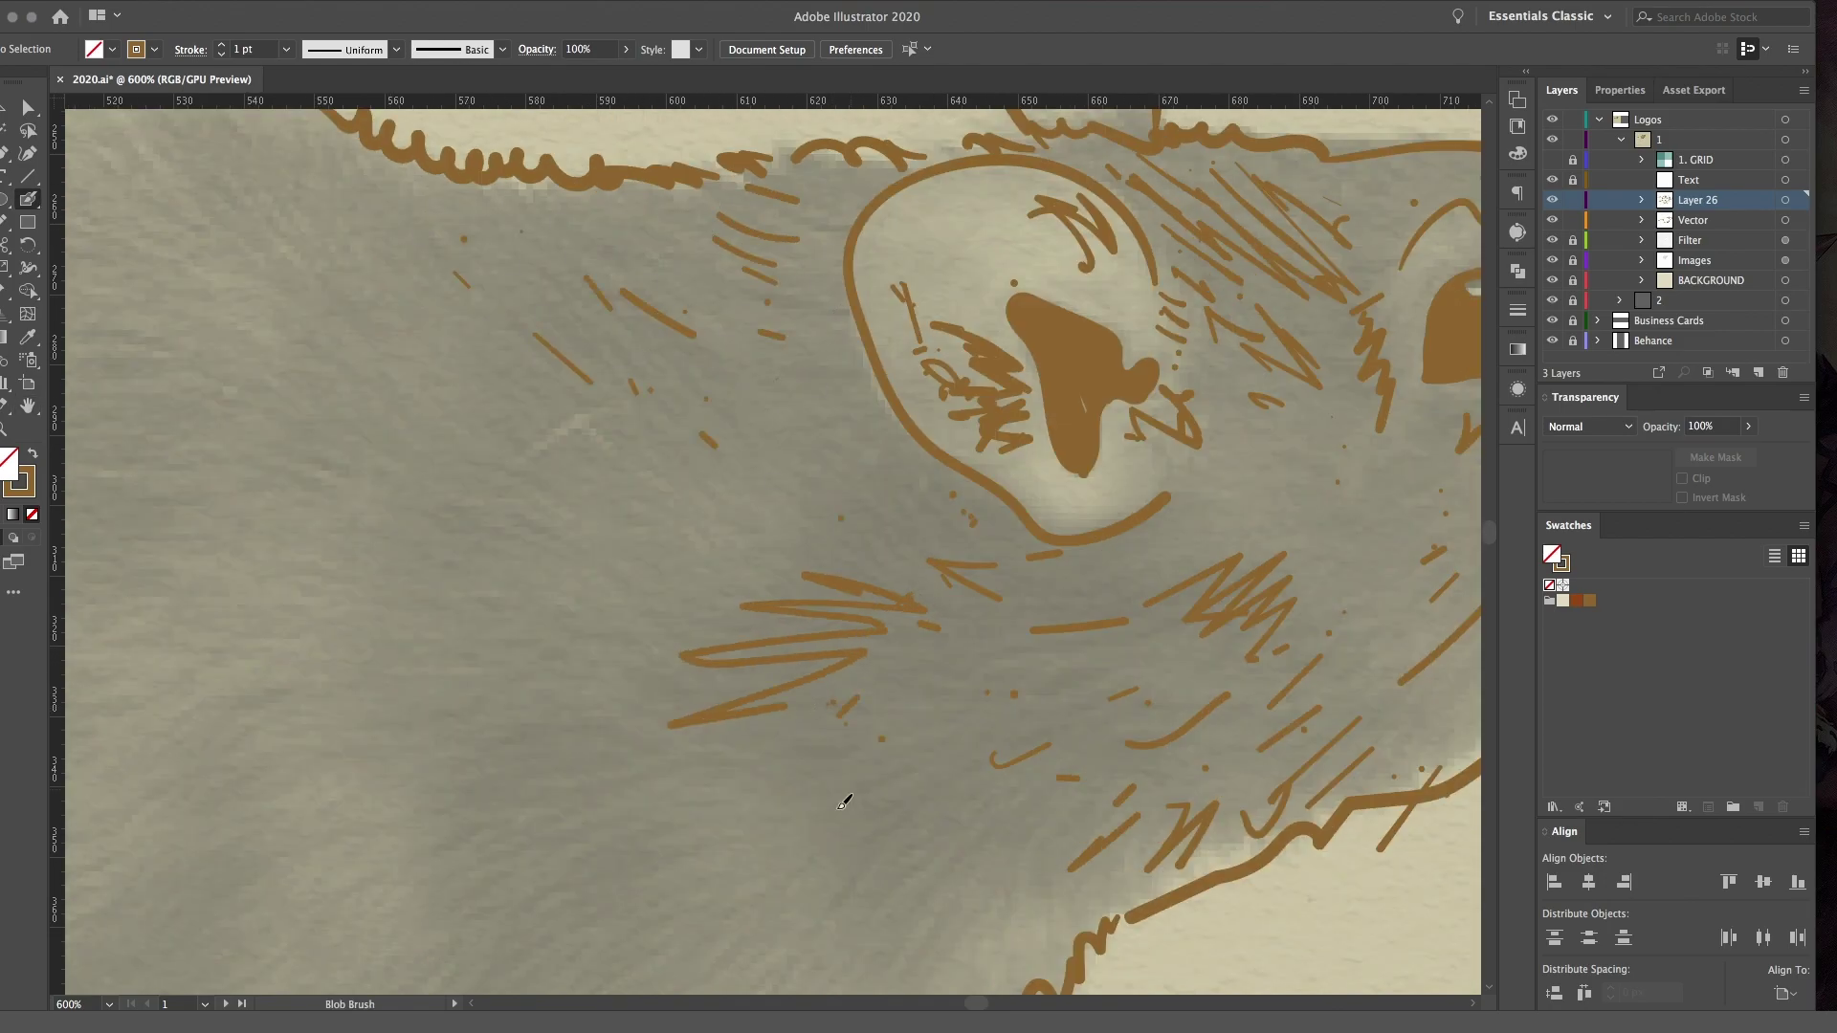
{"action": "left_click_drag", "start_coordinate": [971, 761], "coordinate": [1090, 680]}
{"action": "left_click_drag", "start_coordinate": [842, 799], "coordinate": [880, 742]}
{"action": "left_click_drag", "start_coordinate": [861, 808], "coordinate": [904, 765]}
{"action": "left_click_drag", "start_coordinate": [818, 239], "coordinate": [855, 223]}
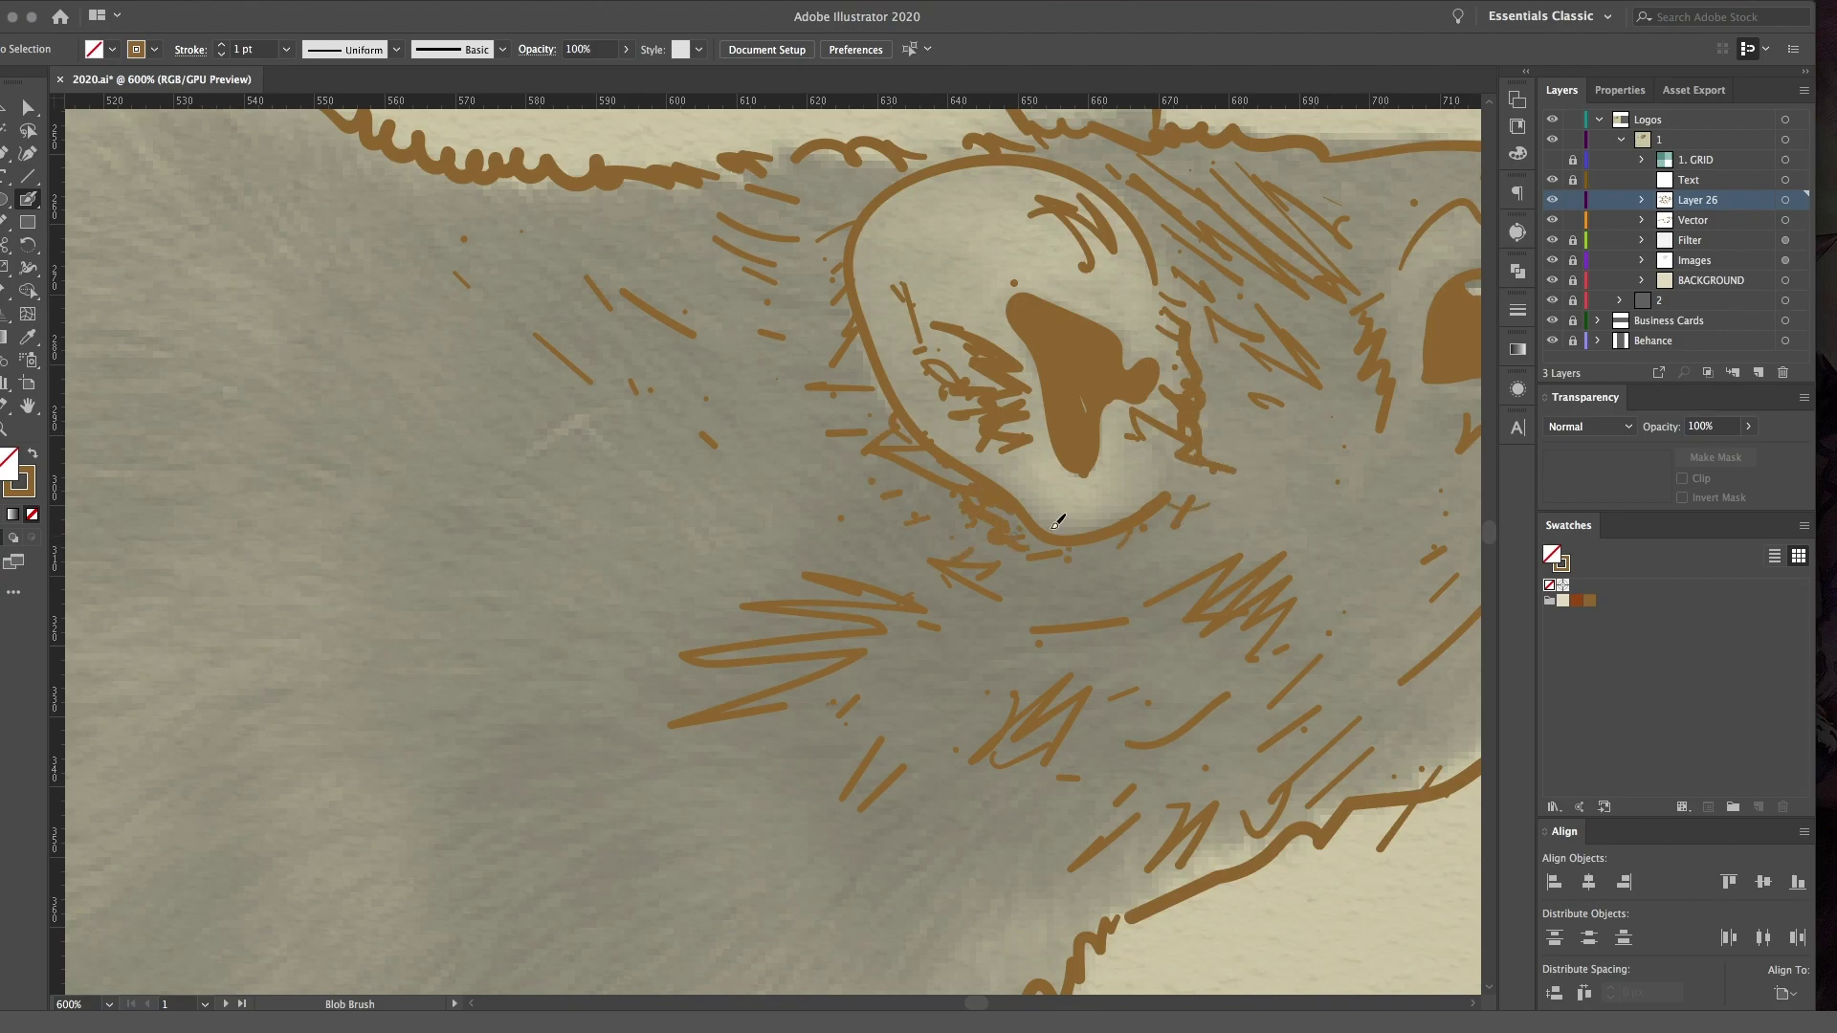
Step: Hatch fur on the shoulder, across the body and on the lower left
{"action": "left_click_drag", "start_coordinate": [780, 431], "coordinate": [815, 464]}
{"action": "left_click_drag", "start_coordinate": [349, 277], "coordinate": [450, 378]}
{"action": "mouse_move", "coordinate": [541, 536]}
{"action": "left_mouse_down"}
{"action": "mouse_move", "coordinate": [440, 555]}
{"action": "mouse_move", "coordinate": [459, 662]}
{"action": "left_mouse_up"}
{"action": "left_click_drag", "start_coordinate": [531, 846], "coordinate": [612, 776]}
{"action": "left_click_drag", "start_coordinate": [622, 890], "coordinate": [765, 842]}
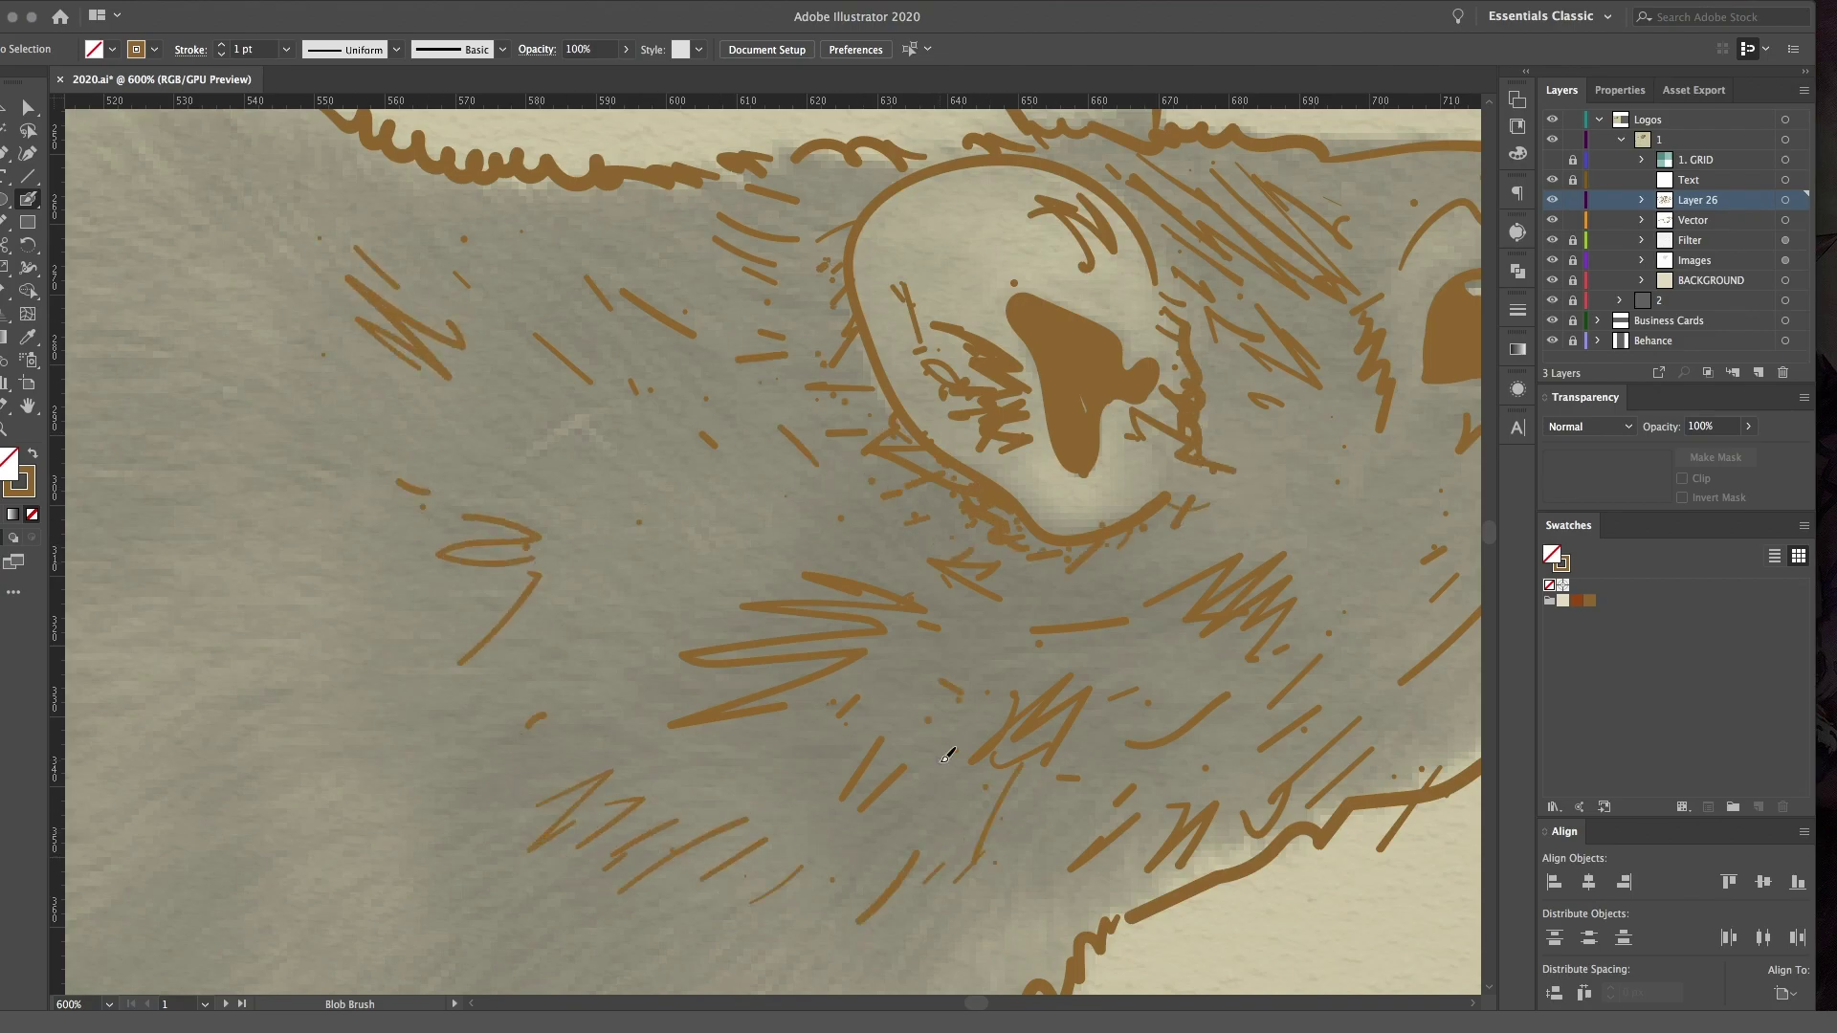
{"action": "scroll", "coordinate": [947, 756], "scroll_direction": "down", "scroll_amount": 5}
{"action": "scroll", "coordinate": [947, 756], "scroll_direction": "left", "scroll_amount": 3}
Step: Hatch the fur edge above and around the front paw
{"action": "left_click_drag", "start_coordinate": [1125, 681], "coordinate": [1184, 631]}
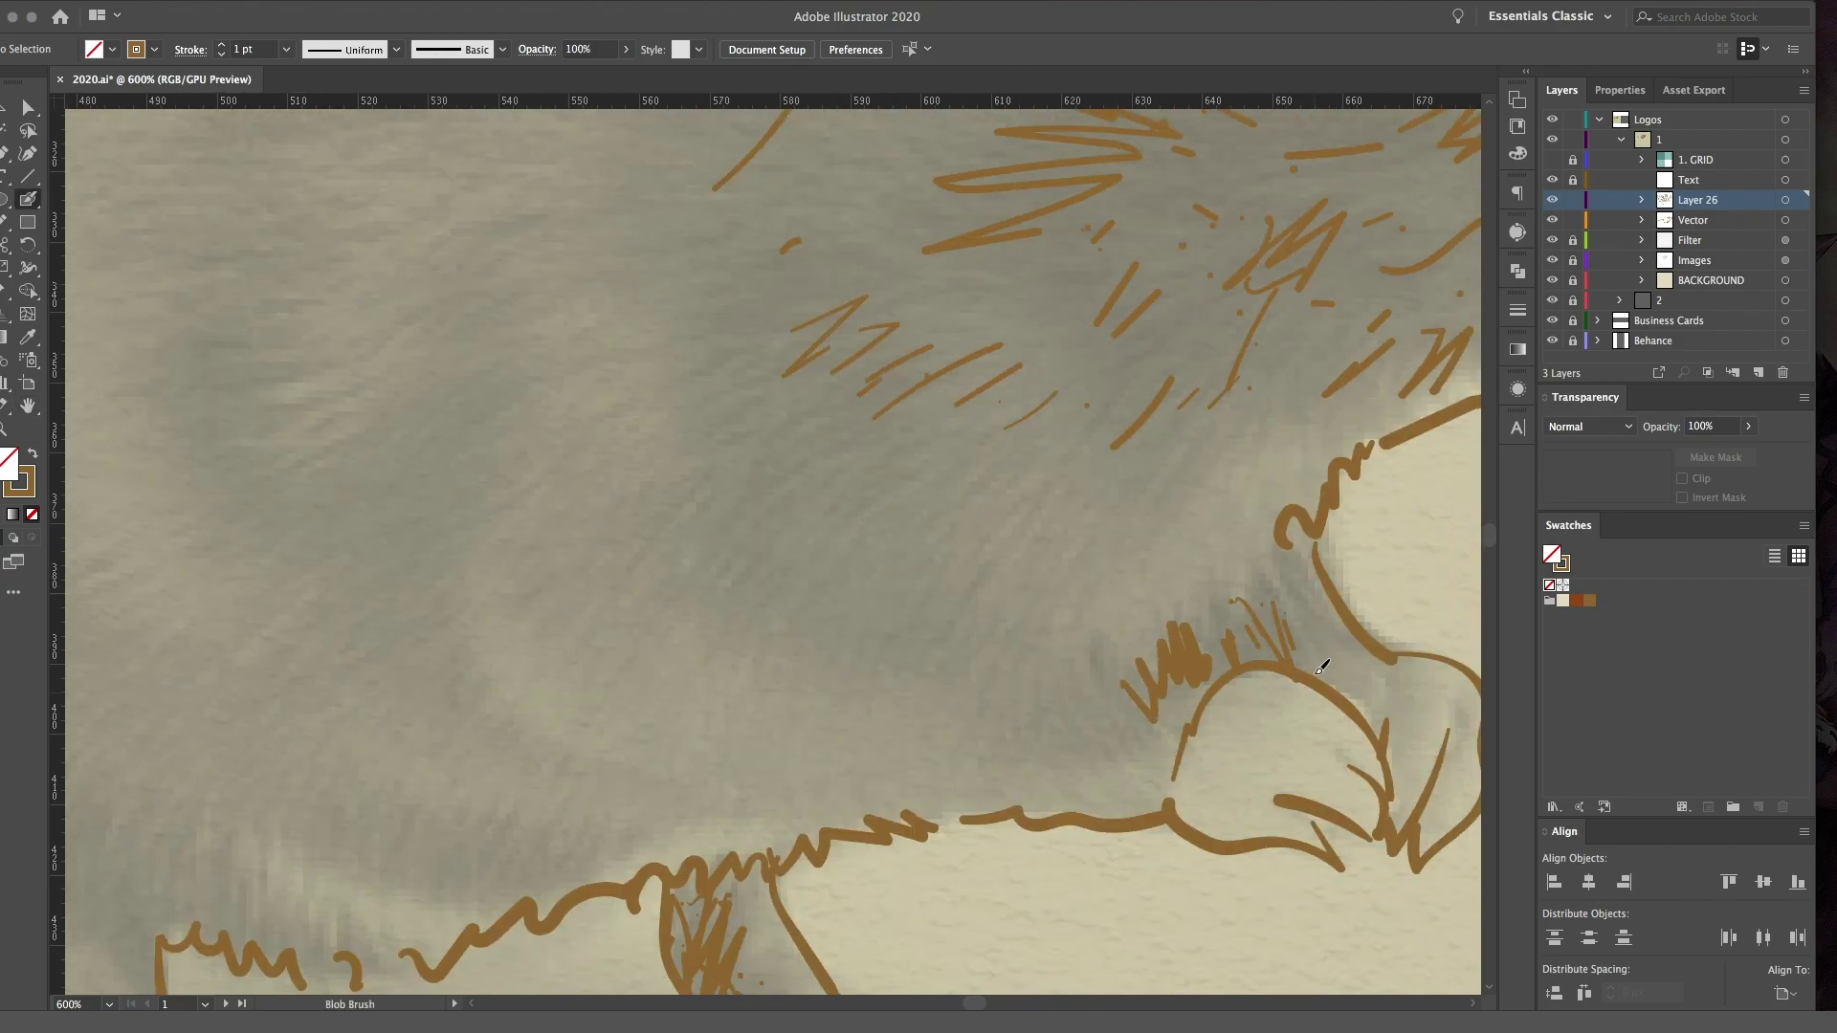
{"action": "left_click_drag", "start_coordinate": [1292, 584], "coordinate": [1349, 693]}
{"action": "left_click_drag", "start_coordinate": [1363, 651], "coordinate": [1397, 756]}
{"action": "scroll", "coordinate": [1297, 617], "scroll_direction": "right", "scroll_amount": 7}
{"action": "left_click_drag", "start_coordinate": [835, 598], "coordinate": [812, 699]}
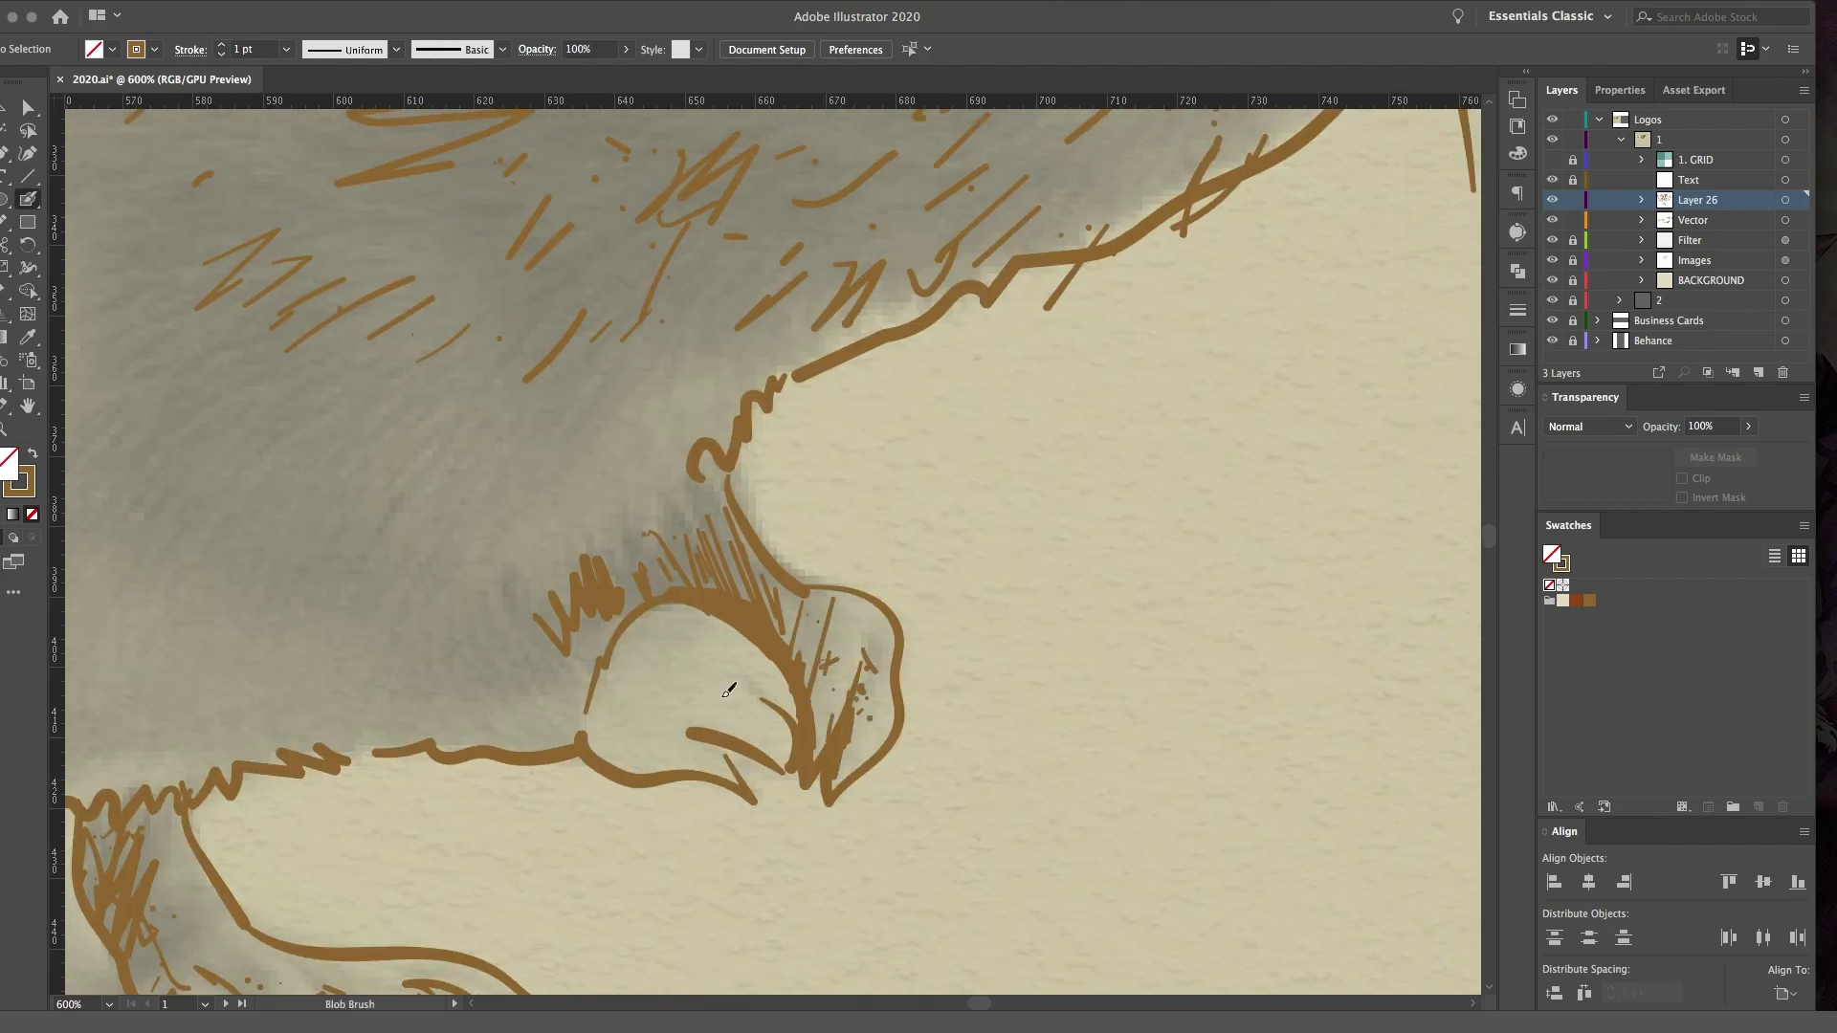
{"action": "left_click_drag", "start_coordinate": [631, 572], "coordinate": [681, 524]}
Step: Shade the hind leg and foot with diagonal hatching along the fur edge
{"action": "scroll", "coordinate": [547, 421], "scroll_direction": "down", "scroll_amount": 4}
{"action": "scroll", "coordinate": [547, 421], "scroll_direction": "left", "scroll_amount": 4}
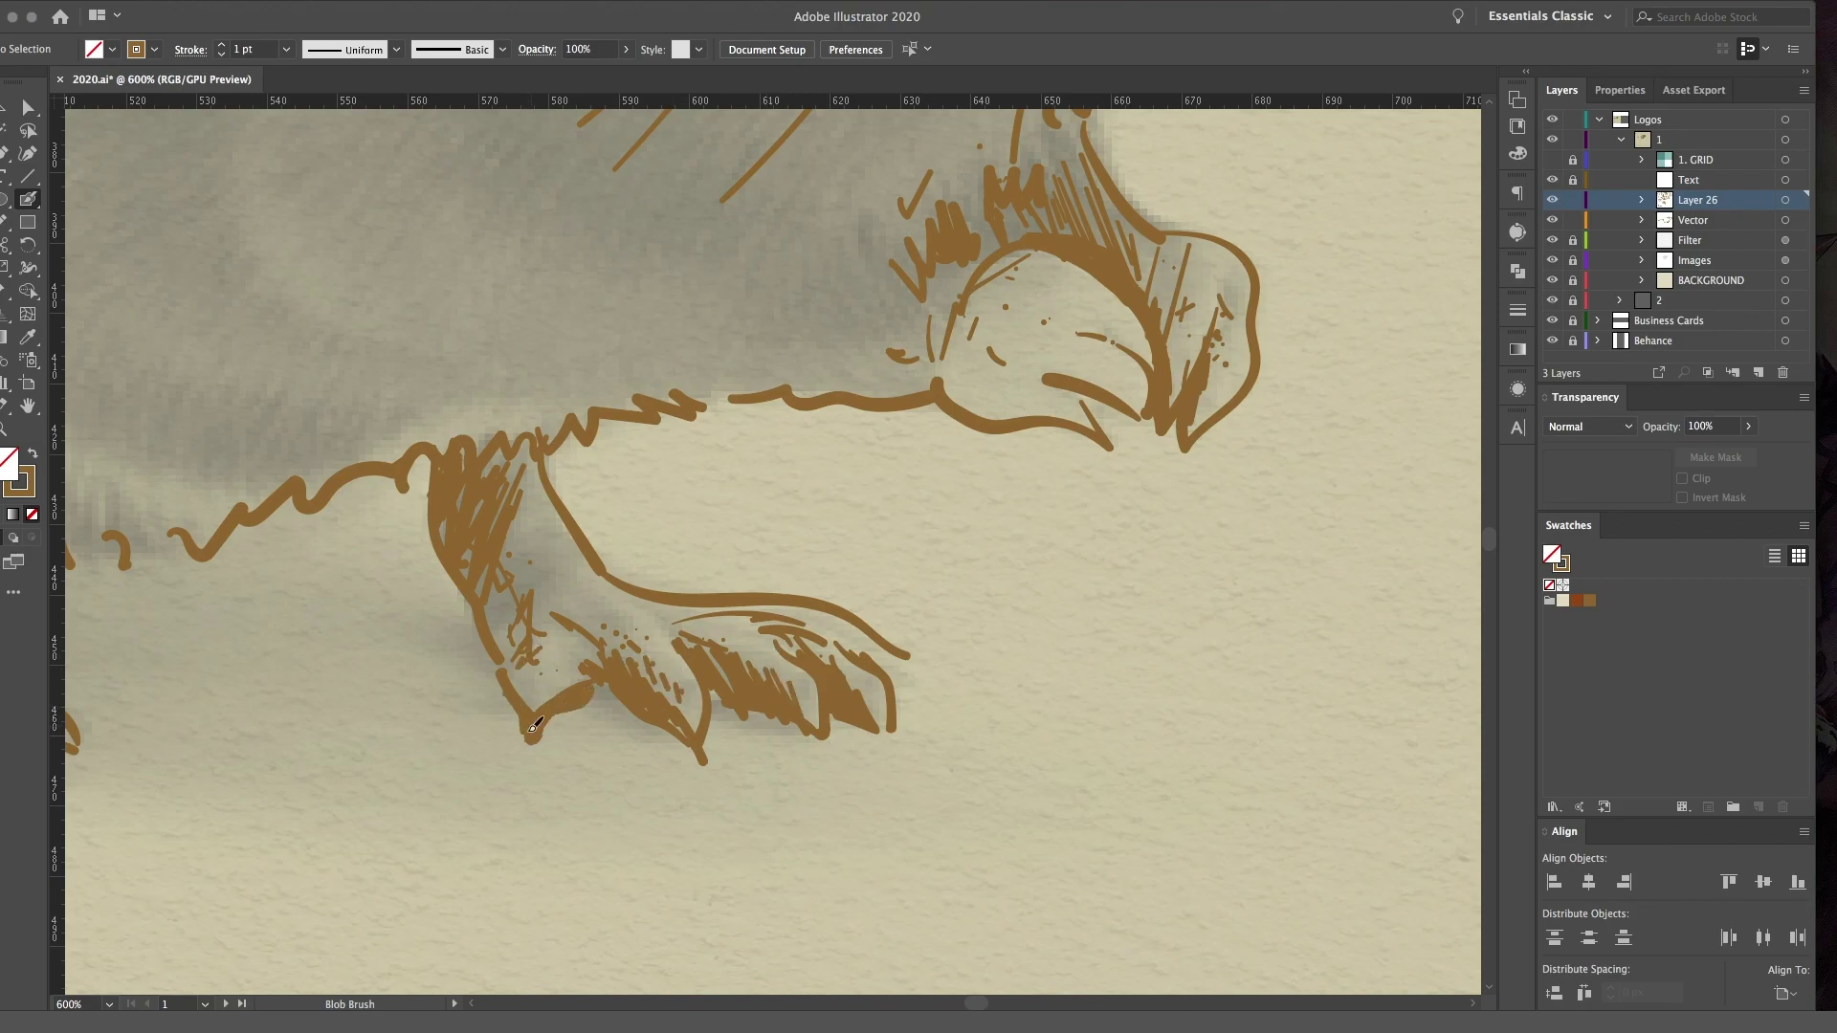
{"action": "scroll", "coordinate": [899, 289], "scroll_direction": "left", "scroll_amount": 8}
{"action": "left_click_drag", "start_coordinate": [589, 445], "coordinate": [612, 430]}
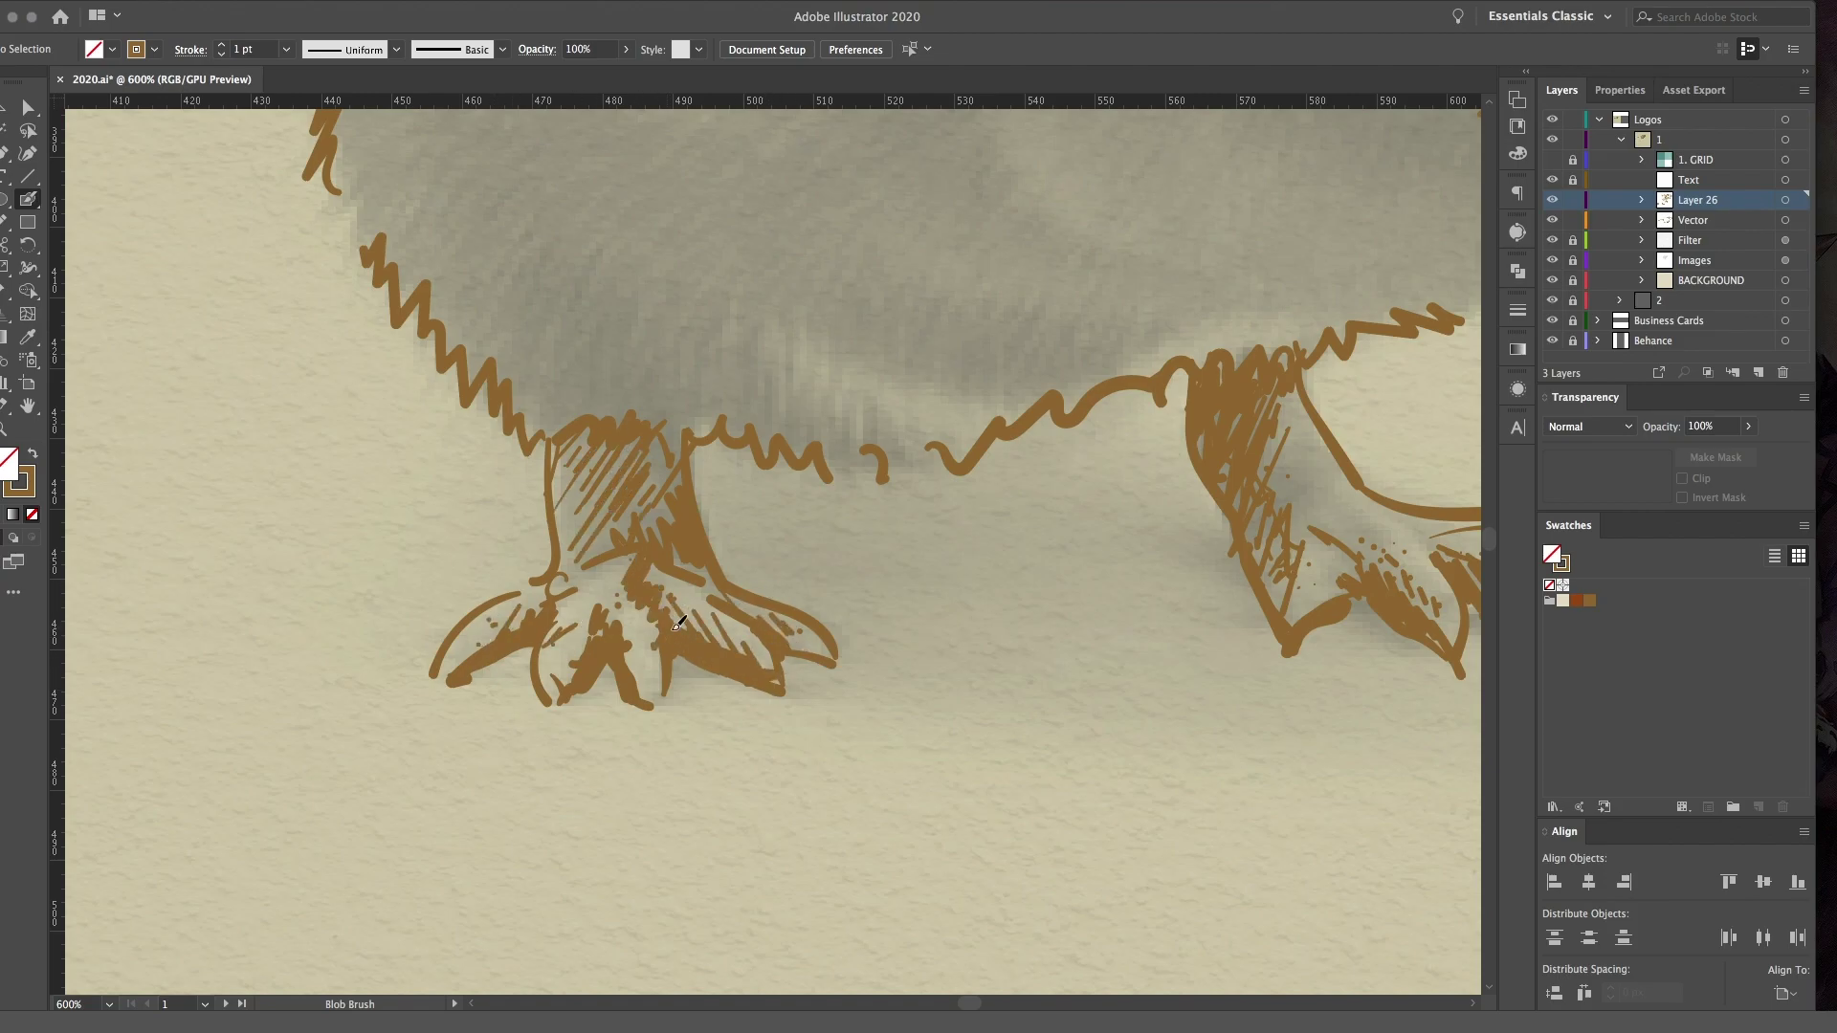
{"action": "scroll", "coordinate": [679, 623], "scroll_direction": "up", "scroll_amount": 3}
{"action": "left_click_drag", "start_coordinate": [501, 517], "coordinate": [457, 584]}
Step: Hatch the grey belly and body fur with short brown strokes and zigzags
{"action": "left_click_drag", "start_coordinate": [1119, 547], "coordinate": [1082, 555]}
{"action": "left_click_drag", "start_coordinate": [1010, 503], "coordinate": [971, 518]}
{"action": "left_click_drag", "start_coordinate": [985, 480], "coordinate": [947, 493]}
{"action": "left_click_drag", "start_coordinate": [957, 349], "coordinate": [902, 436]}
{"action": "left_click_drag", "start_coordinate": [906, 333], "coordinate": [834, 376]}
{"action": "left_click_drag", "start_coordinate": [790, 476], "coordinate": [691, 543]}
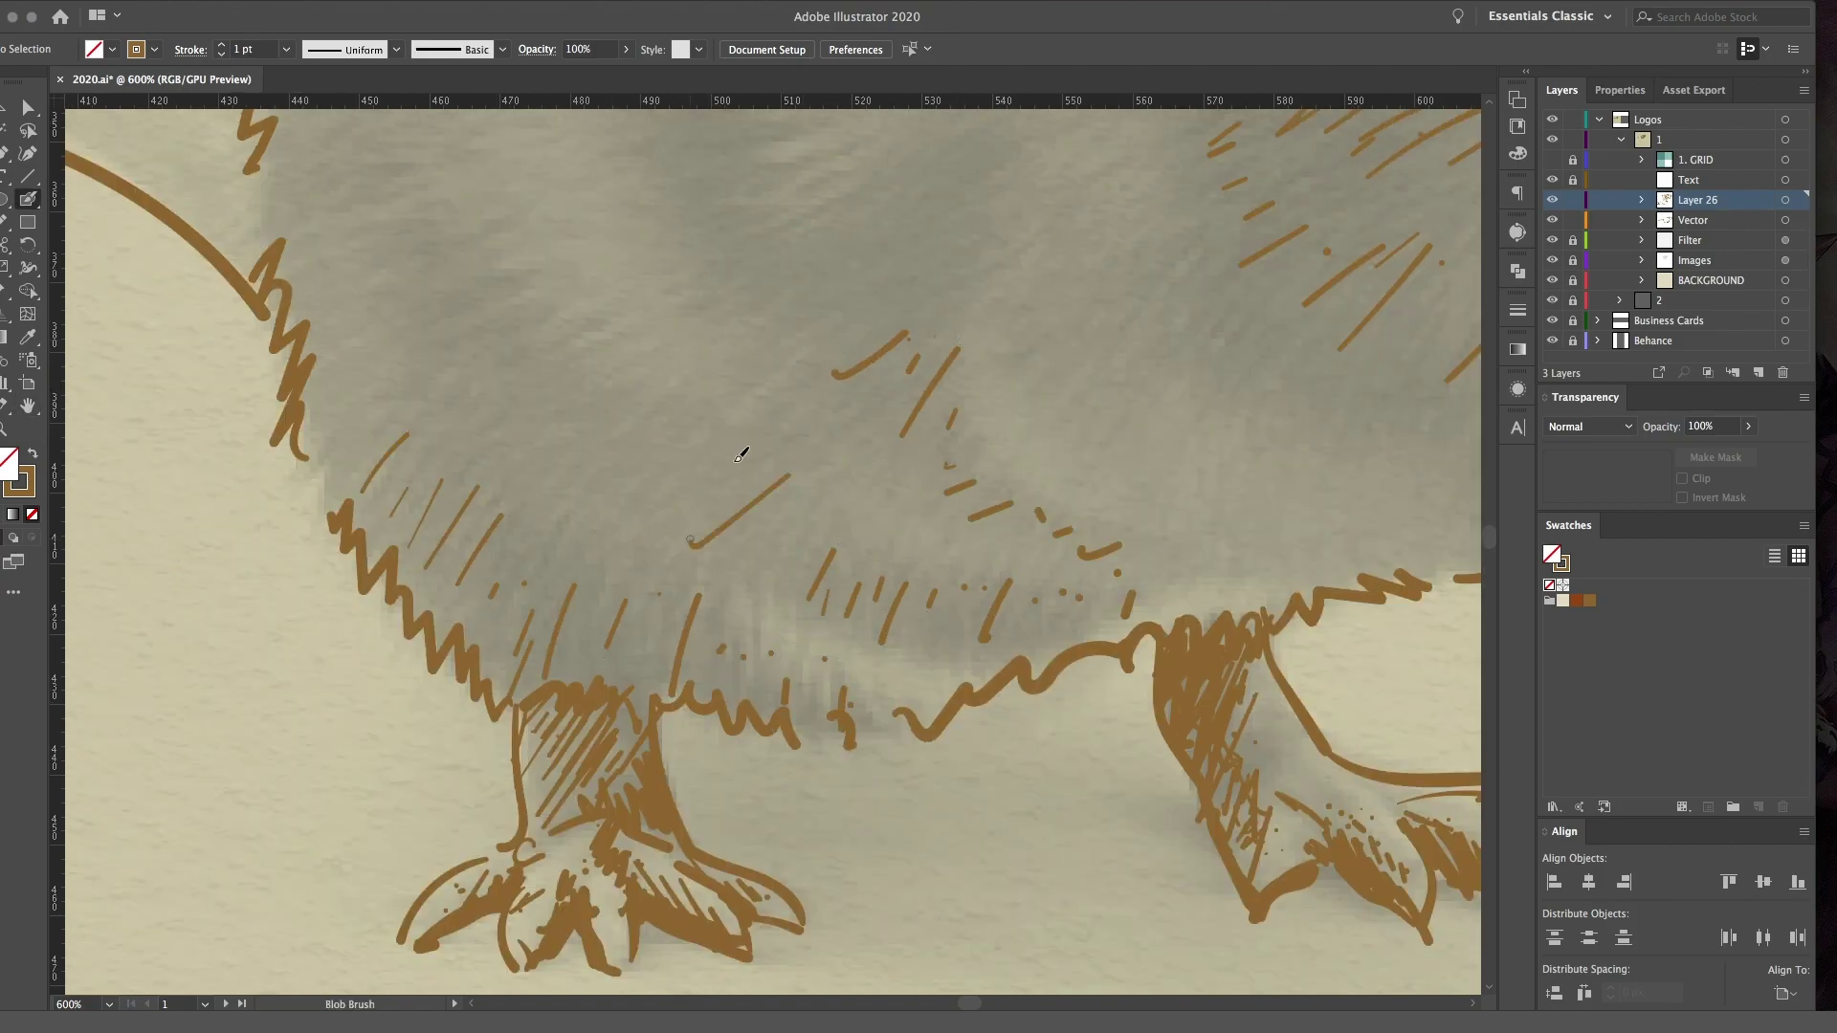
{"action": "scroll", "coordinate": [392, 282], "scroll_direction": "up", "scroll_amount": 5}
{"action": "left_click_drag", "start_coordinate": [340, 718], "coordinate": [332, 620]}
{"action": "left_click_drag", "start_coordinate": [728, 746], "coordinate": [841, 636]}
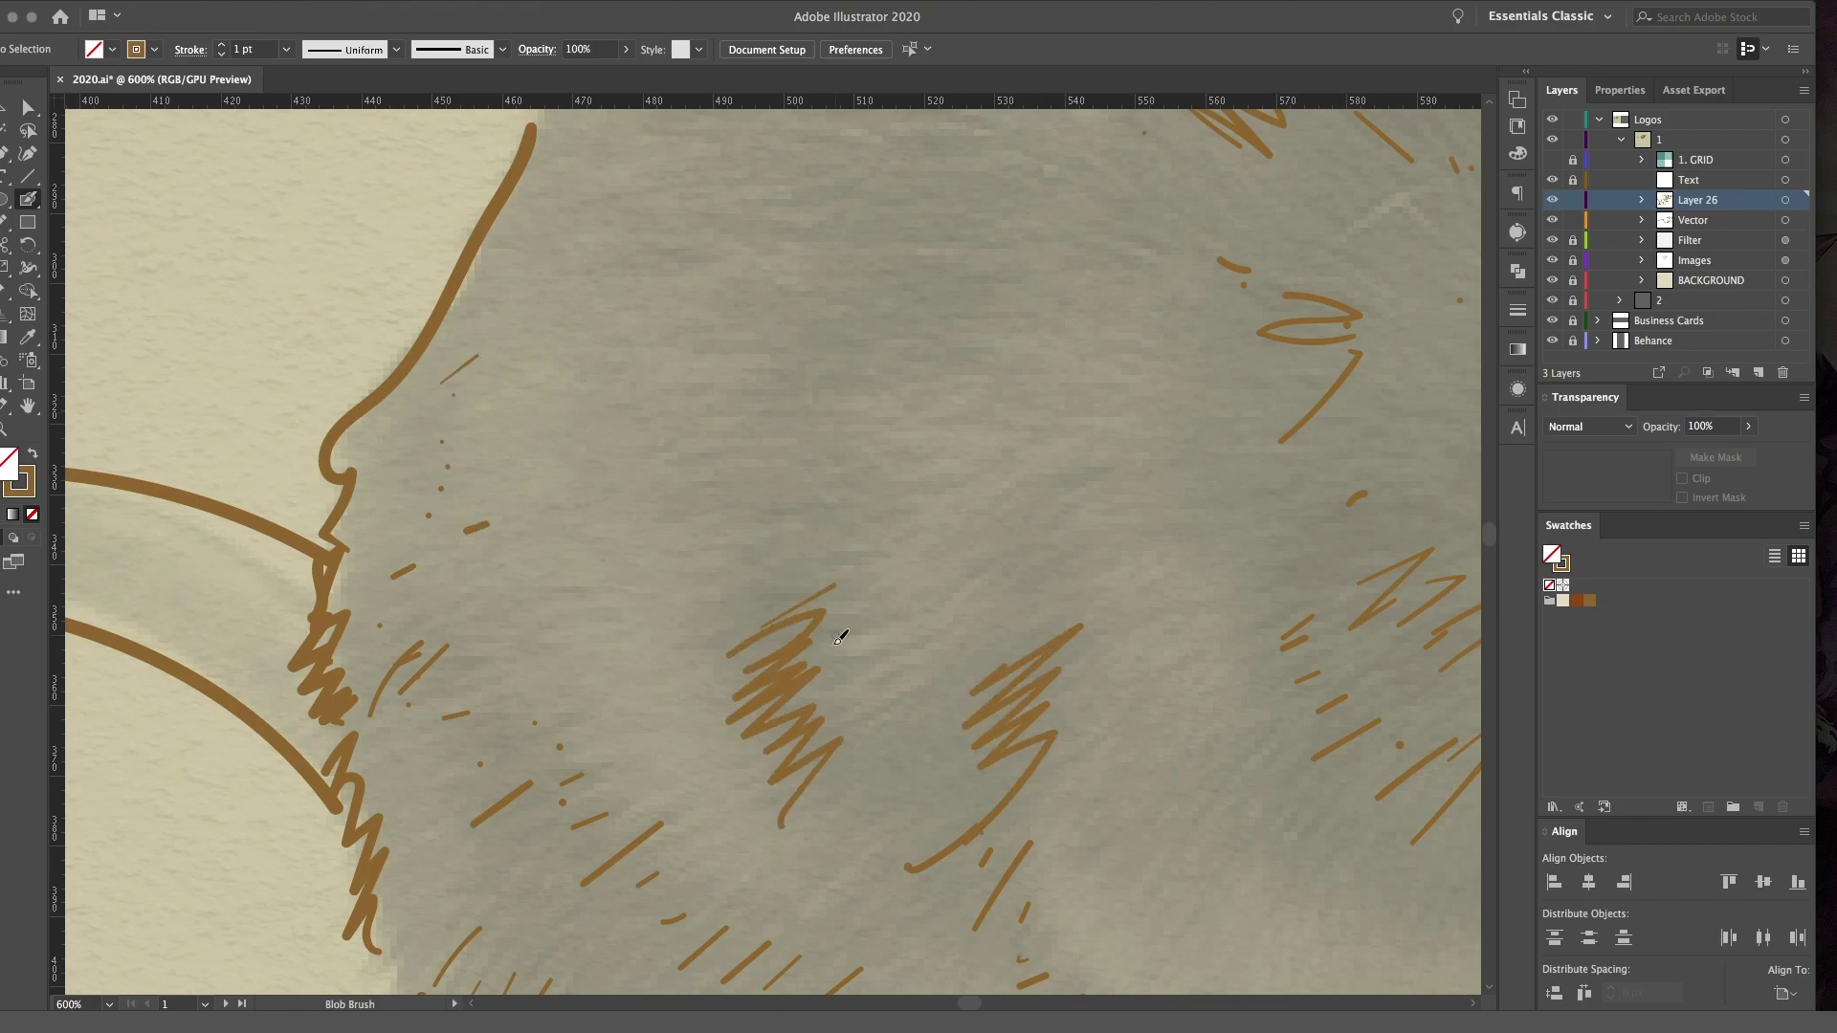
{"action": "left_click_drag", "start_coordinate": [747, 564], "coordinate": [791, 295]}
Step: Add zigzag shoulder shading, neck loops, a thicker ear outline, back hatches and shading below the eye
{"action": "scroll", "coordinate": [833, 287], "scroll_direction": "up", "scroll_amount": 5}
{"action": "scroll", "coordinate": [982, 369], "scroll_direction": "right", "scroll_amount": 5}
{"action": "left_click_drag", "start_coordinate": [957, 320], "coordinate": [1029, 393]}
{"action": "left_click_drag", "start_coordinate": [1101, 431], "coordinate": [1119, 498]}
{"action": "left_click_drag", "start_coordinate": [1081, 268], "coordinate": [1210, 419]}
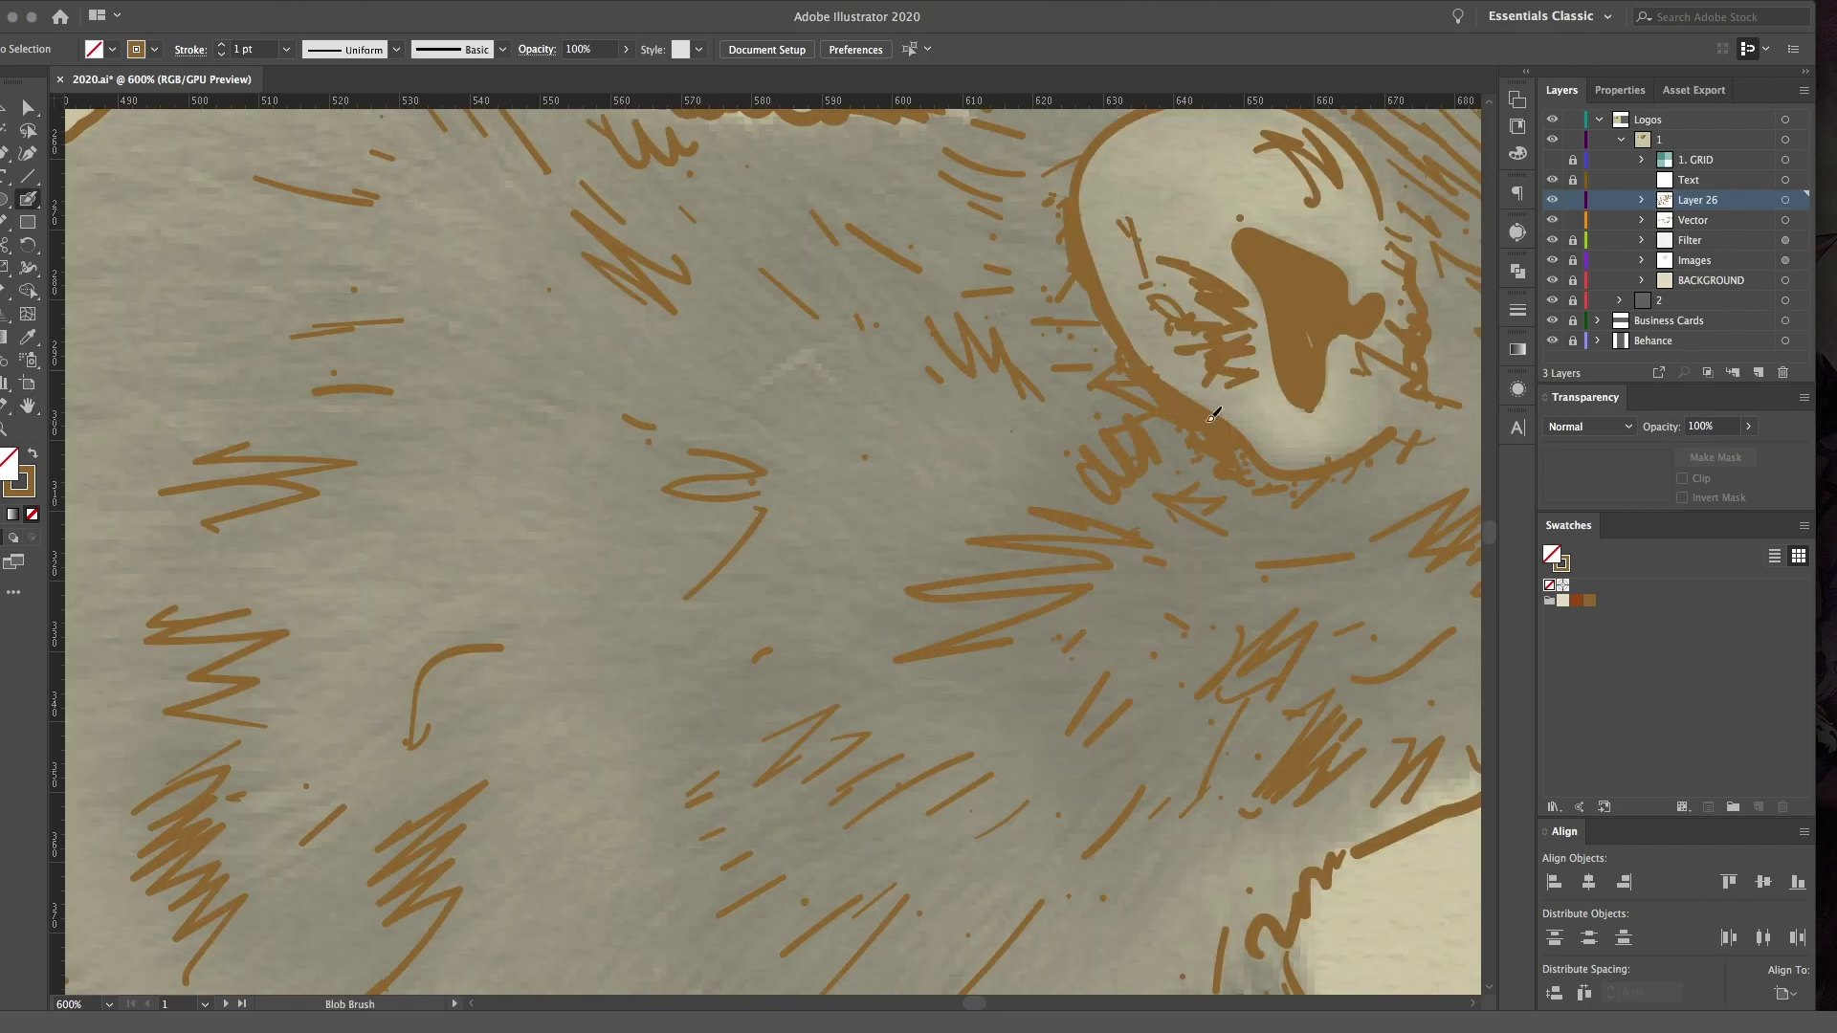
{"action": "scroll", "coordinate": [1088, 832], "scroll_direction": "down", "scroll_amount": 10}
{"action": "scroll", "coordinate": [1088, 832], "scroll_direction": "right", "scroll_amount": 2}
{"action": "left_click_drag", "start_coordinate": [561, 353], "coordinate": [612, 301]}
{"action": "left_click_drag", "start_coordinate": [660, 367], "coordinate": [704, 325]}
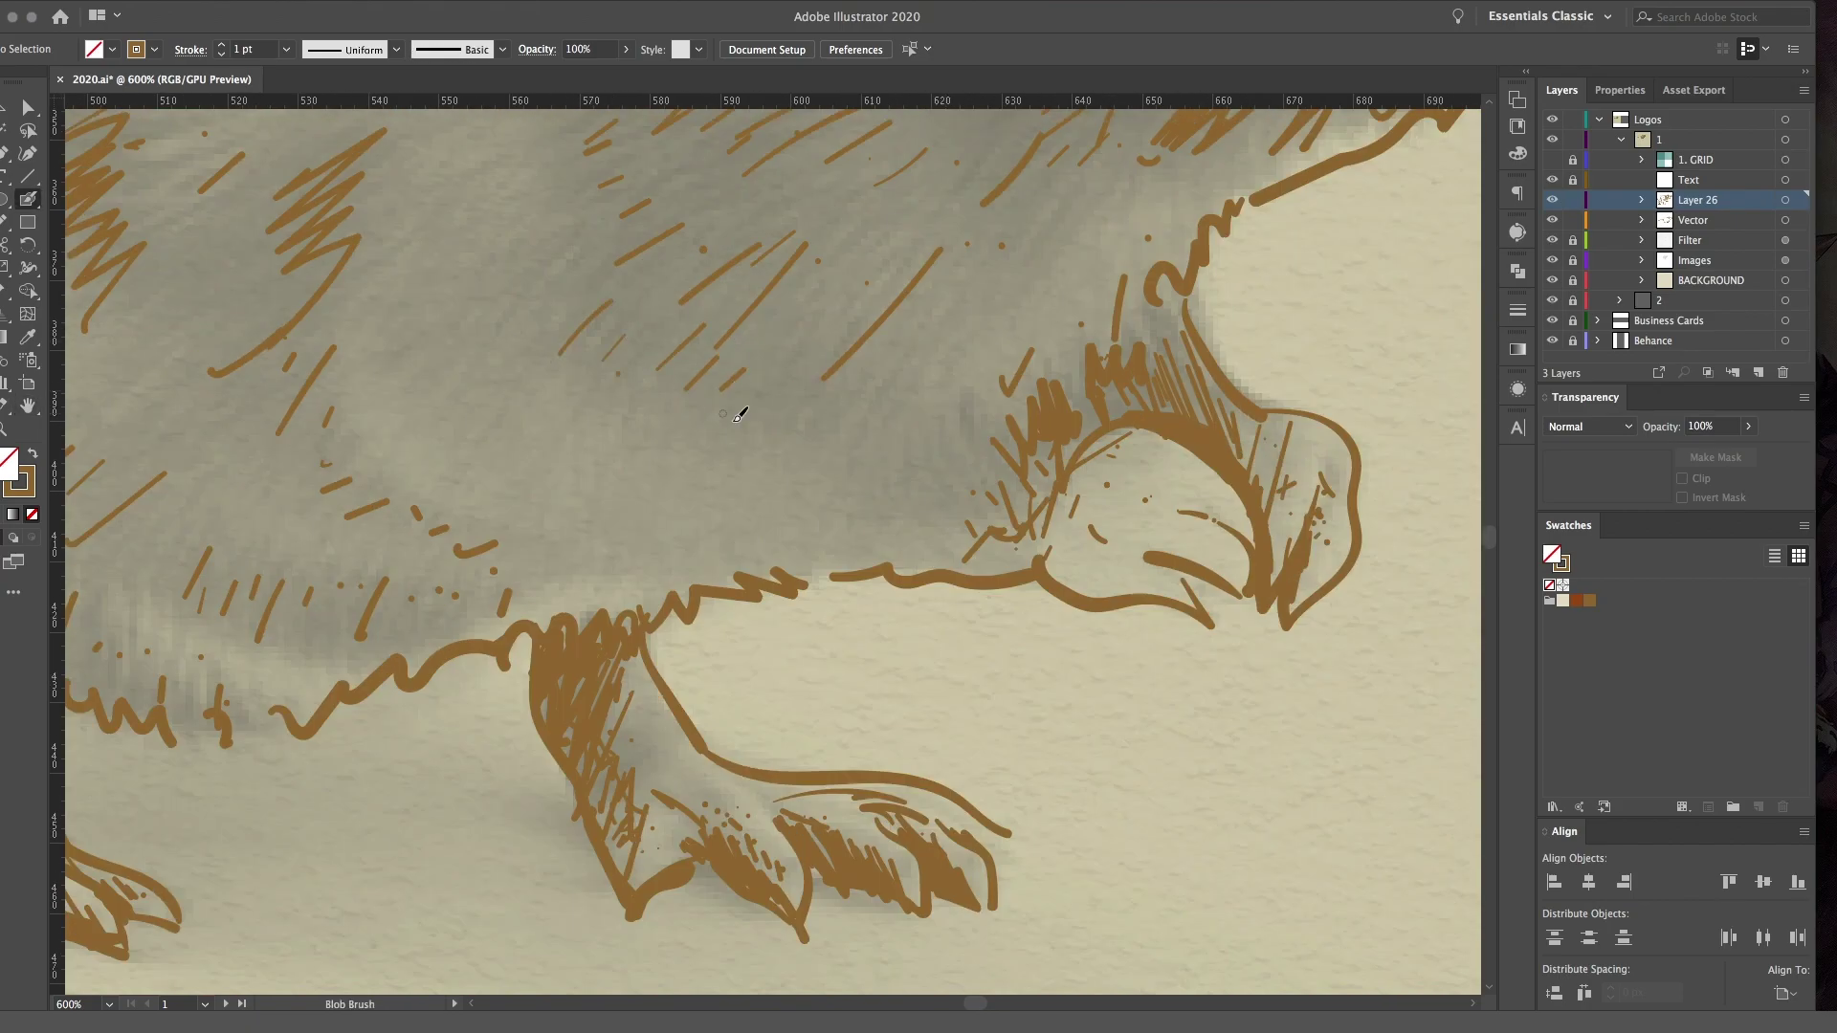
{"action": "scroll", "coordinate": [882, 603], "scroll_direction": "up", "scroll_amount": 5}
{"action": "scroll", "coordinate": [881, 603], "scroll_direction": "right", "scroll_amount": 5}
{"action": "left_click_drag", "start_coordinate": [831, 617], "coordinate": [912, 586]}
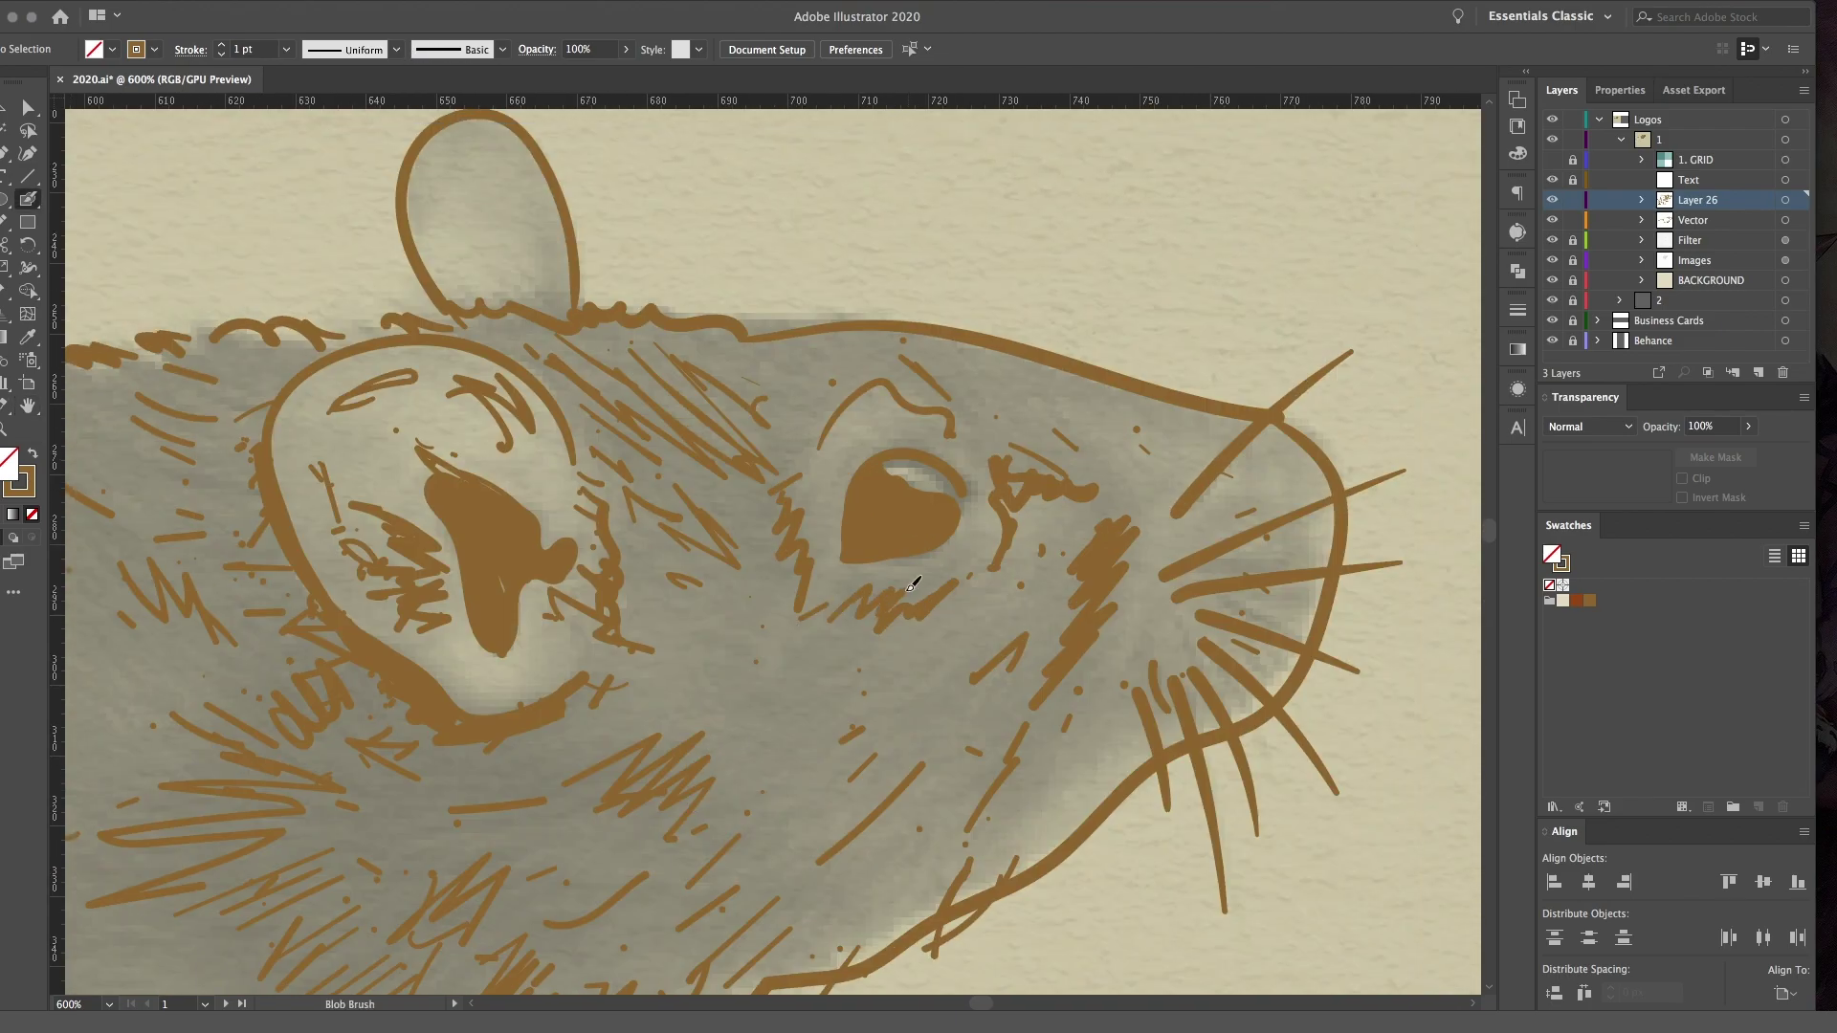
Step: Add short brown hatch ticks along the rat's tail
{"action": "scroll", "coordinate": [804, 350], "scroll_direction": "left", "scroll_amount": 5}
{"action": "scroll", "coordinate": [802, 350], "scroll_direction": "left", "scroll_amount": 5}
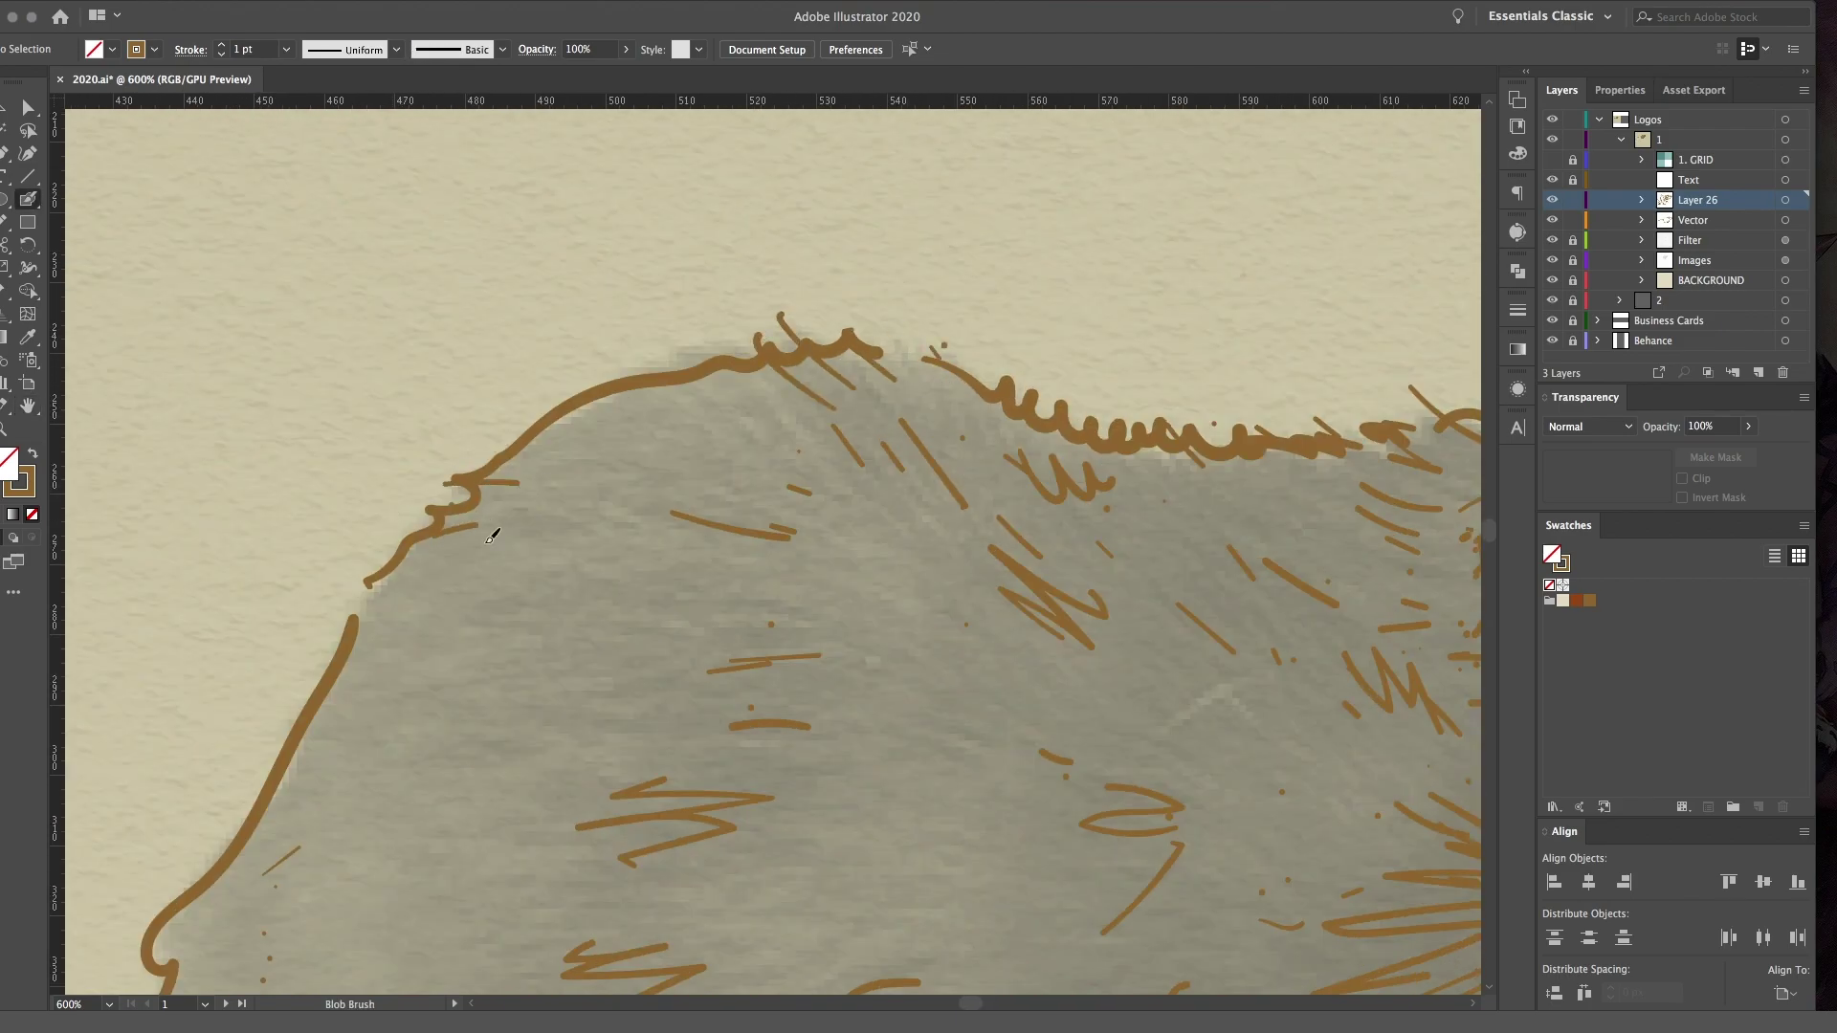
{"action": "scroll", "coordinate": [1196, 708], "scroll_direction": "down", "scroll_amount": 8}
{"action": "scroll", "coordinate": [615, 192], "scroll_direction": "left", "scroll_amount": 10}
{"action": "scroll", "coordinate": [758, 496], "scroll_direction": "left", "scroll_amount": 8}
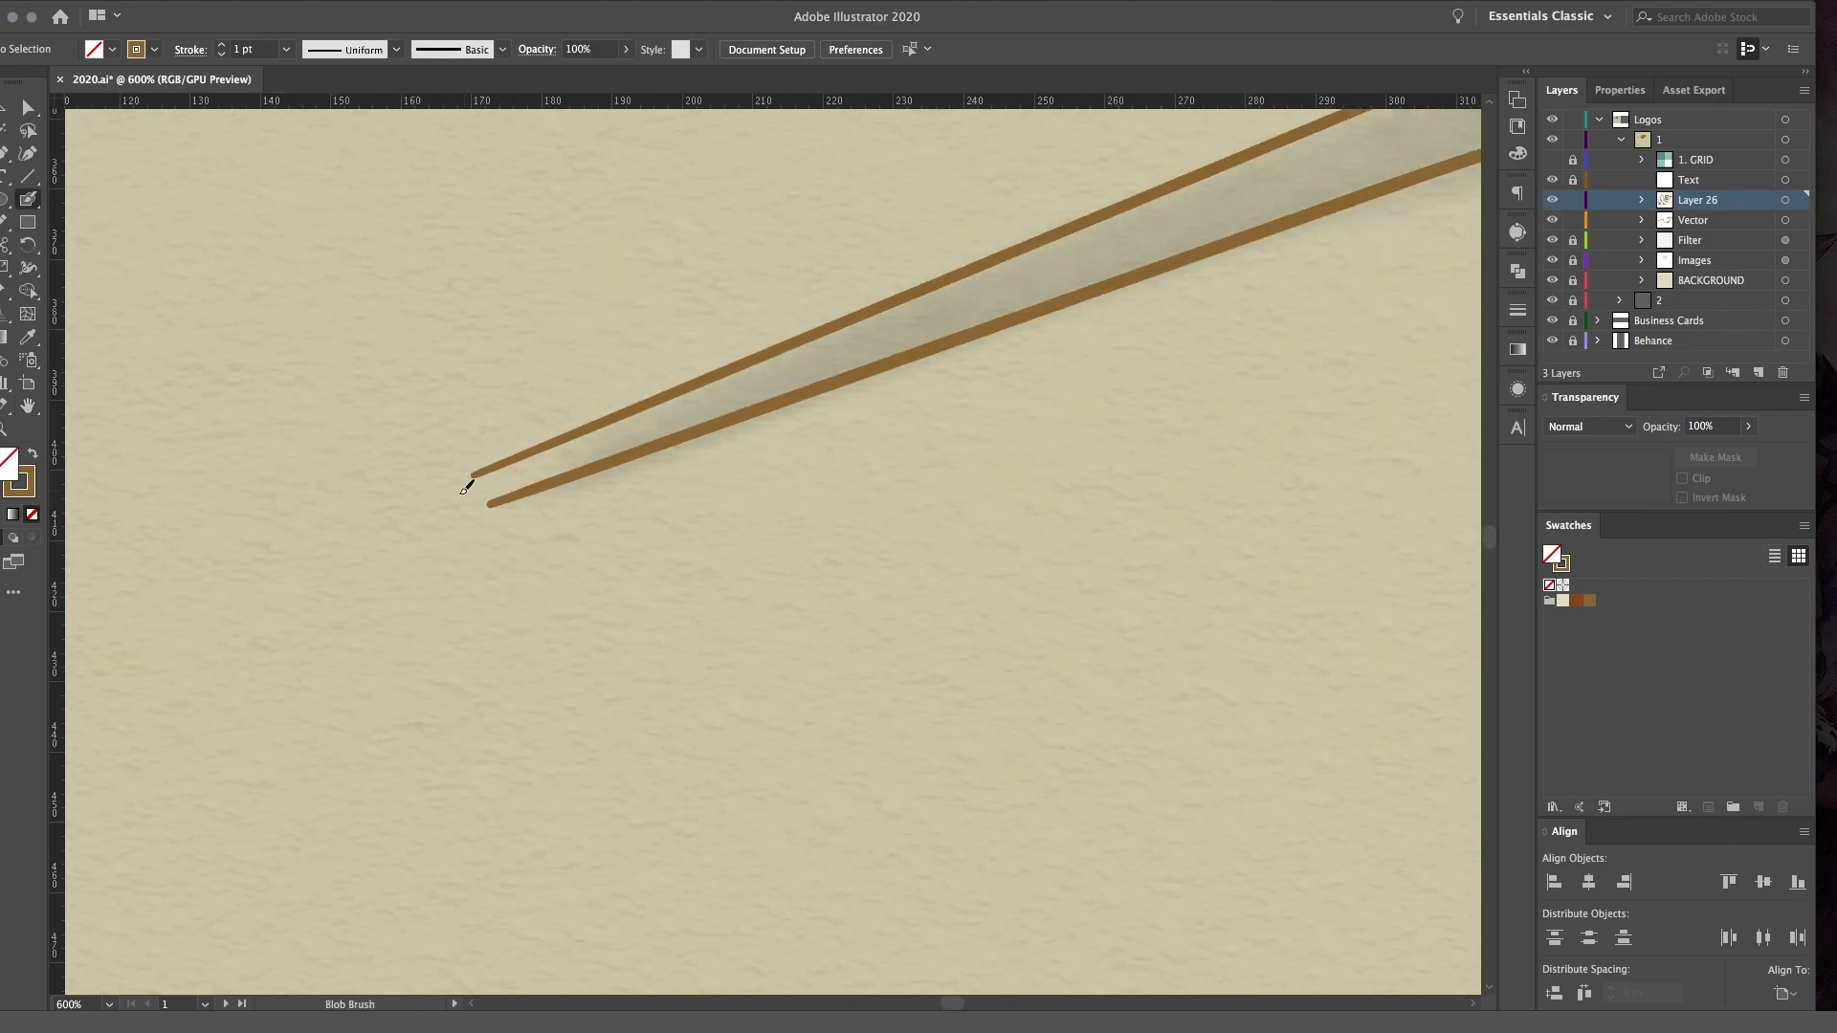
{"action": "scroll", "coordinate": [706, 513], "scroll_direction": "right", "scroll_amount": 5}
{"action": "scroll", "coordinate": [707, 513], "scroll_direction": "up", "scroll_amount": 3}
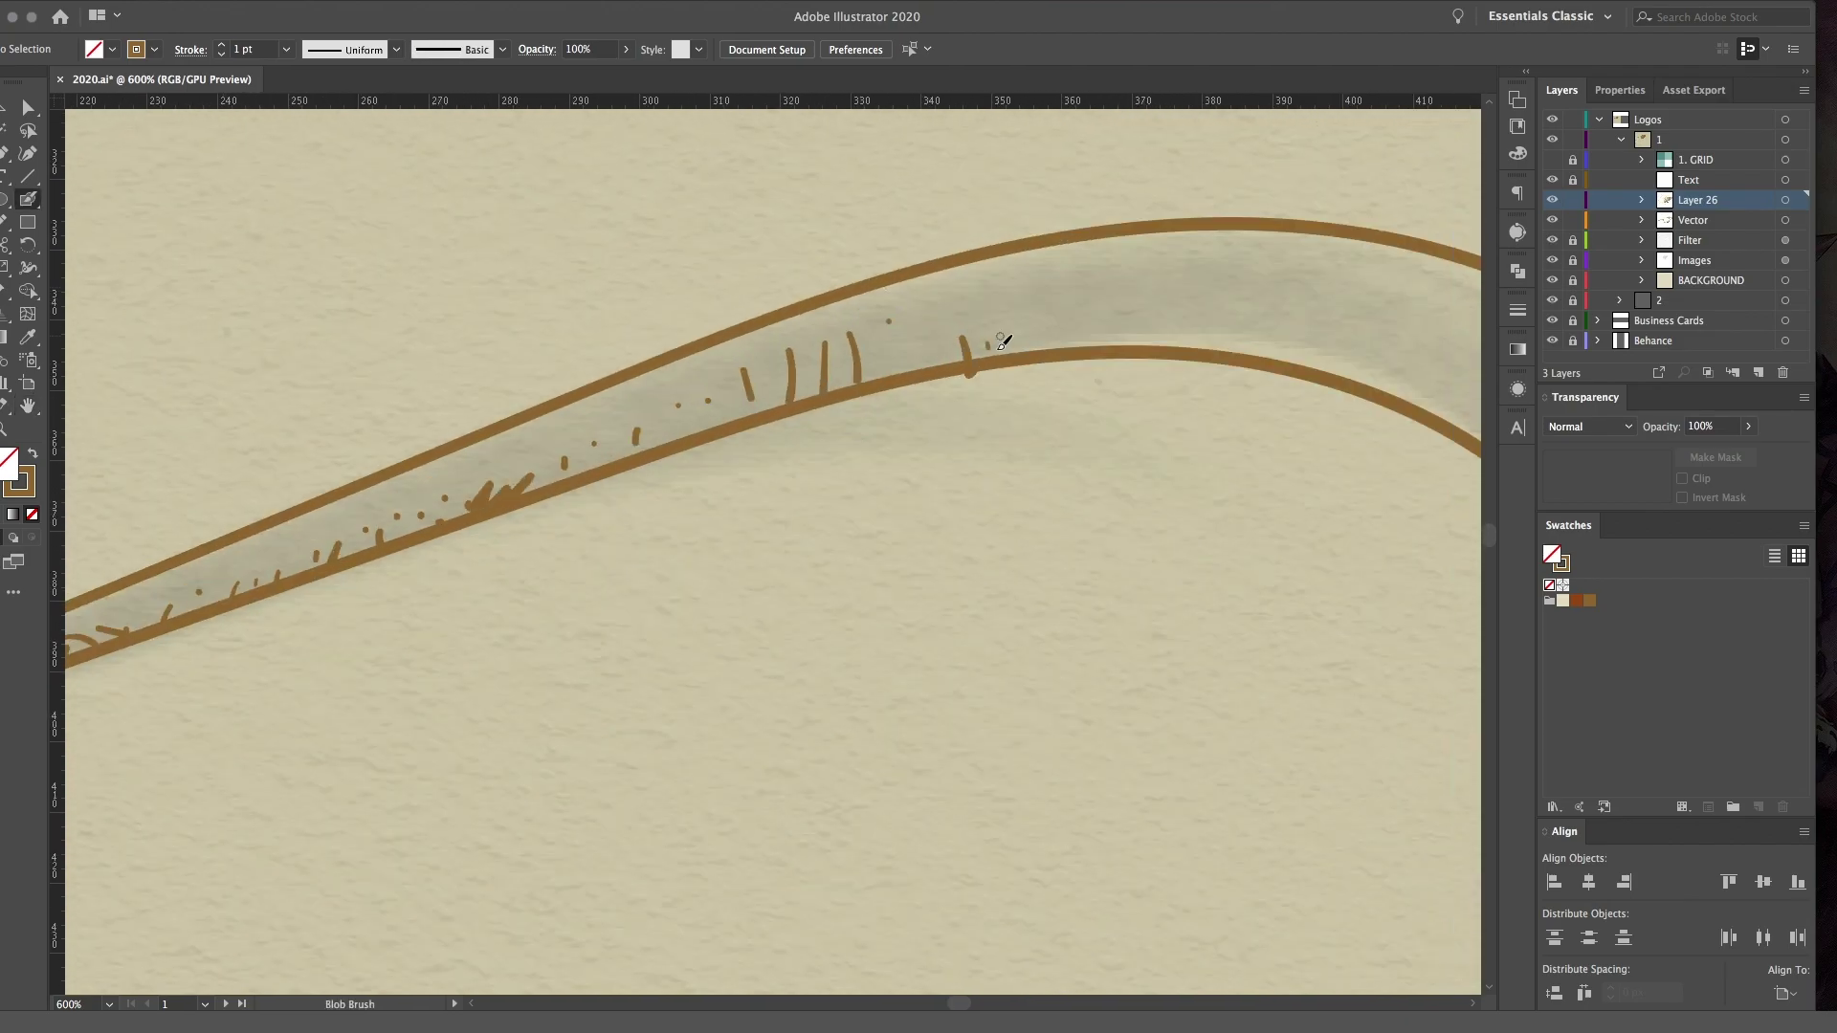
{"action": "left_click_drag", "start_coordinate": [1258, 299], "coordinate": [1257, 359]}
{"action": "left_click_drag", "start_coordinate": [1324, 304], "coordinate": [1324, 364]}
{"action": "scroll", "coordinate": [1148, 382], "scroll_direction": "right", "scroll_amount": 7}
{"action": "scroll", "coordinate": [1148, 383], "scroll_direction": "down", "scroll_amount": 1}
{"action": "left_click_drag", "start_coordinate": [712, 281], "coordinate": [712, 350]}
{"action": "left_click_drag", "start_coordinate": [775, 335], "coordinate": [794, 460]}
Step: Add extra brown hatching strokes across the rat's fur
{"action": "left_click_drag", "start_coordinate": [818, 254], "coordinate": [780, 421]}
{"action": "left_click_drag", "start_coordinate": [672, 227], "coordinate": [658, 315]}
{"action": "left_click_drag", "start_coordinate": [991, 534], "coordinate": [919, 622]}
{"action": "scroll", "coordinate": [956, 574], "scroll_direction": "right", "scroll_amount": 6}
{"action": "left_click_drag", "start_coordinate": [1189, 534], "coordinate": [1159, 588]}
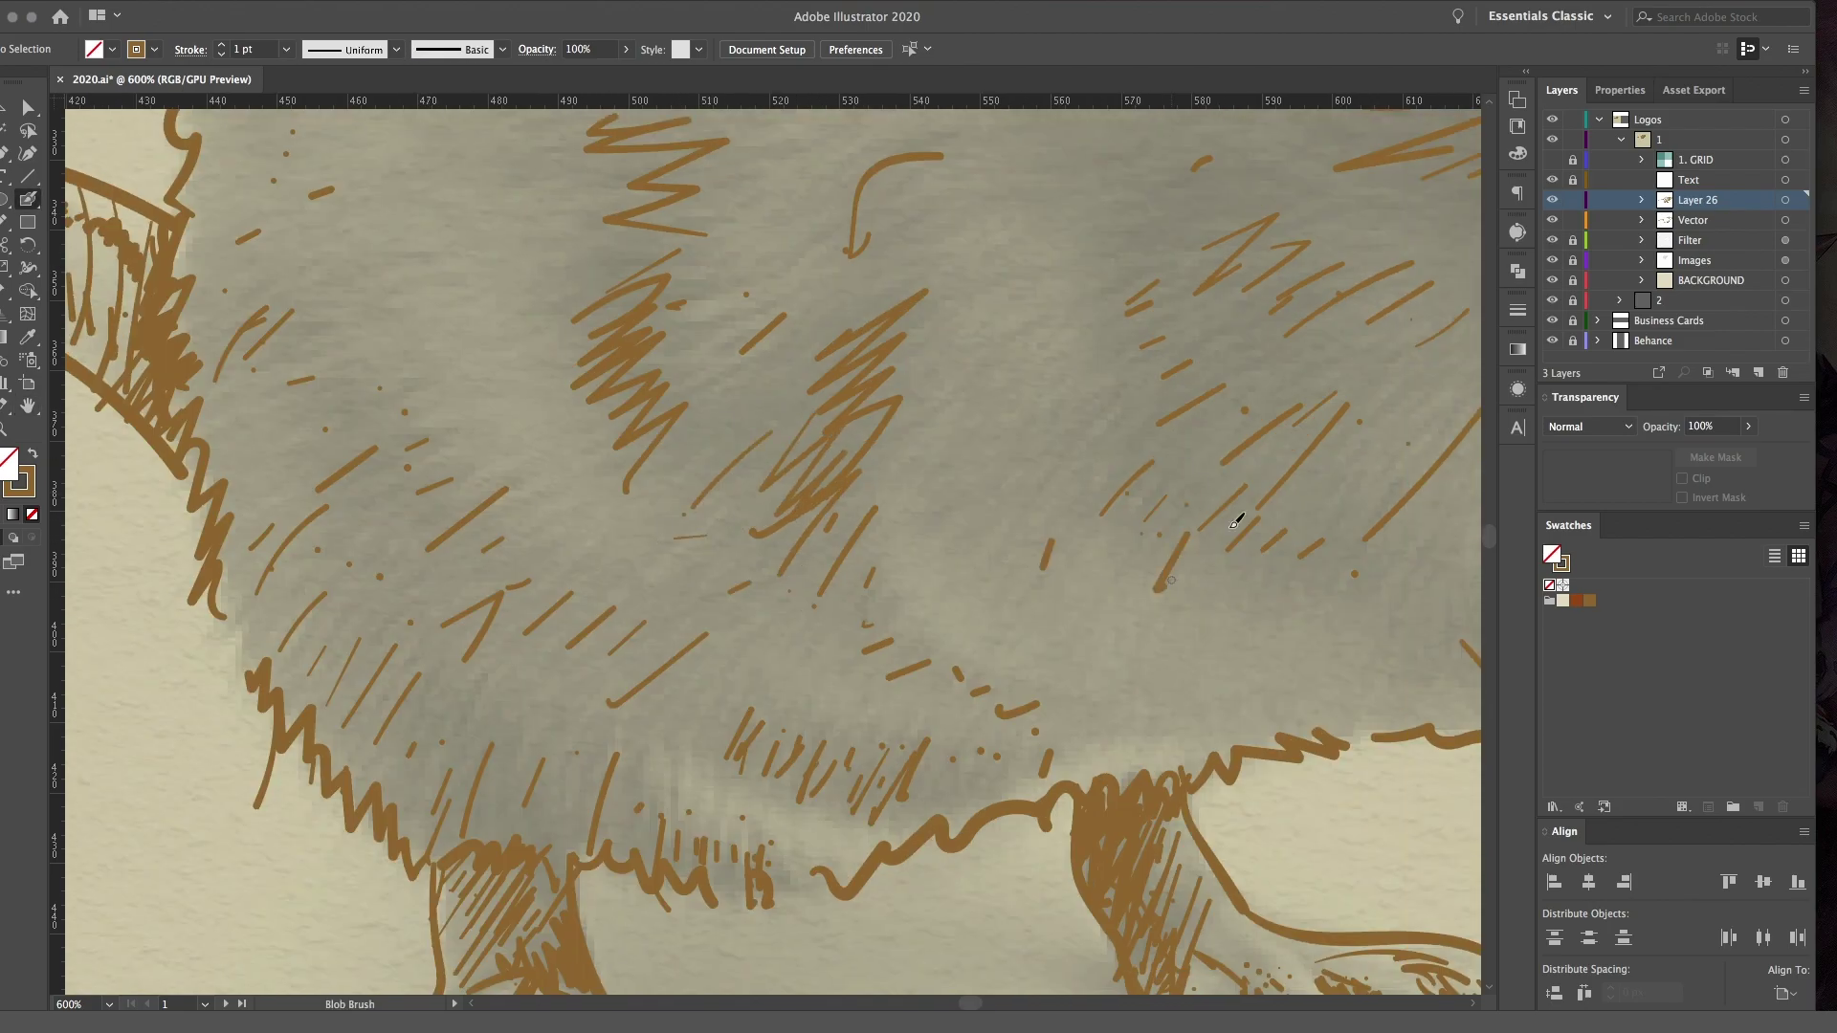
{"action": "scroll", "coordinate": [1236, 522], "scroll_direction": "right", "scroll_amount": 3}
{"action": "scroll", "coordinate": [1236, 521], "scroll_direction": "down", "scroll_amount": 2}
Step: Add short fur strokes over the lower body and near the head
{"action": "left_click_drag", "start_coordinate": [847, 622], "coordinate": [833, 683]}
{"action": "left_click_drag", "start_coordinate": [963, 591], "coordinate": [938, 724]}
{"action": "left_click_drag", "start_coordinate": [683, 666], "coordinate": [602, 734]}
{"action": "left_click_drag", "start_coordinate": [279, 597], "coordinate": [200, 704]}
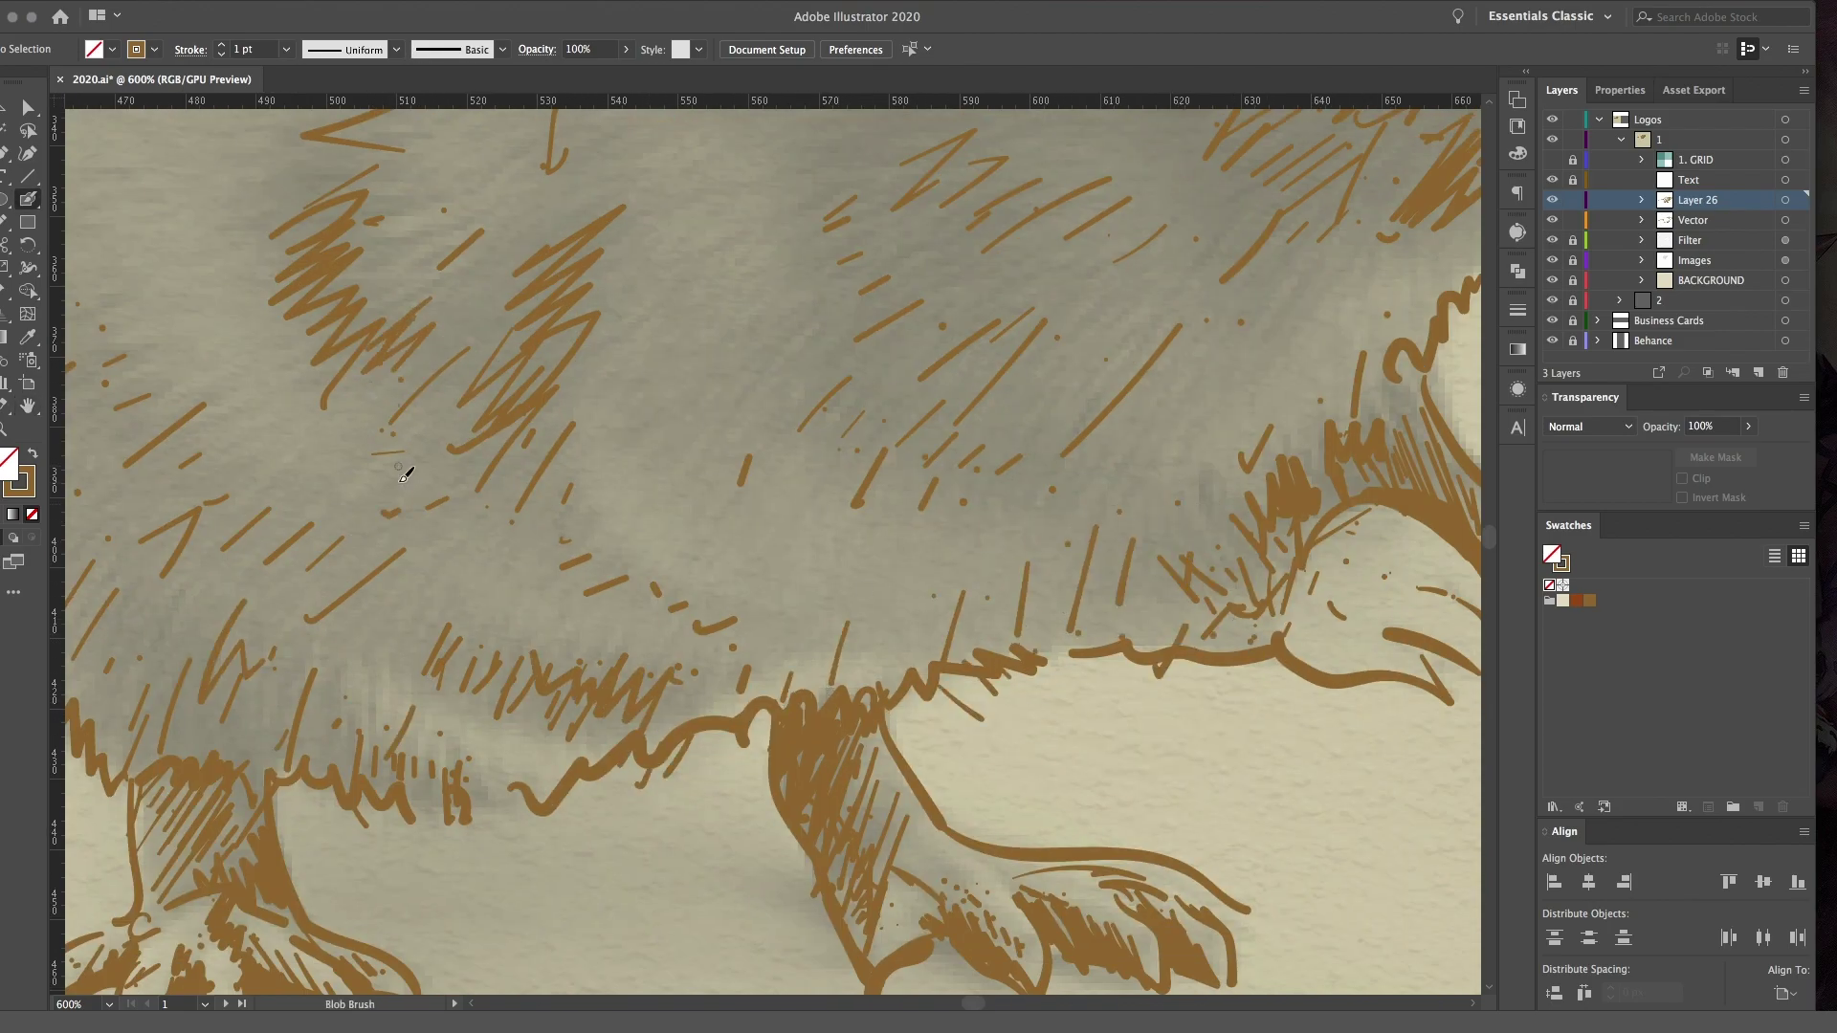
{"action": "scroll", "coordinate": [406, 471], "scroll_direction": "up", "scroll_amount": 3}
{"action": "scroll", "coordinate": [405, 472], "scroll_direction": "right", "scroll_amount": 1}
{"action": "left_click_drag", "start_coordinate": [1186, 431], "coordinate": [1045, 542]}
{"action": "left_click_drag", "start_coordinate": [761, 456], "coordinate": [675, 501]}
{"action": "scroll", "coordinate": [975, 348], "scroll_direction": "up", "scroll_amount": 5}
{"action": "scroll", "coordinate": [975, 349], "scroll_direction": "left", "scroll_amount": 2}
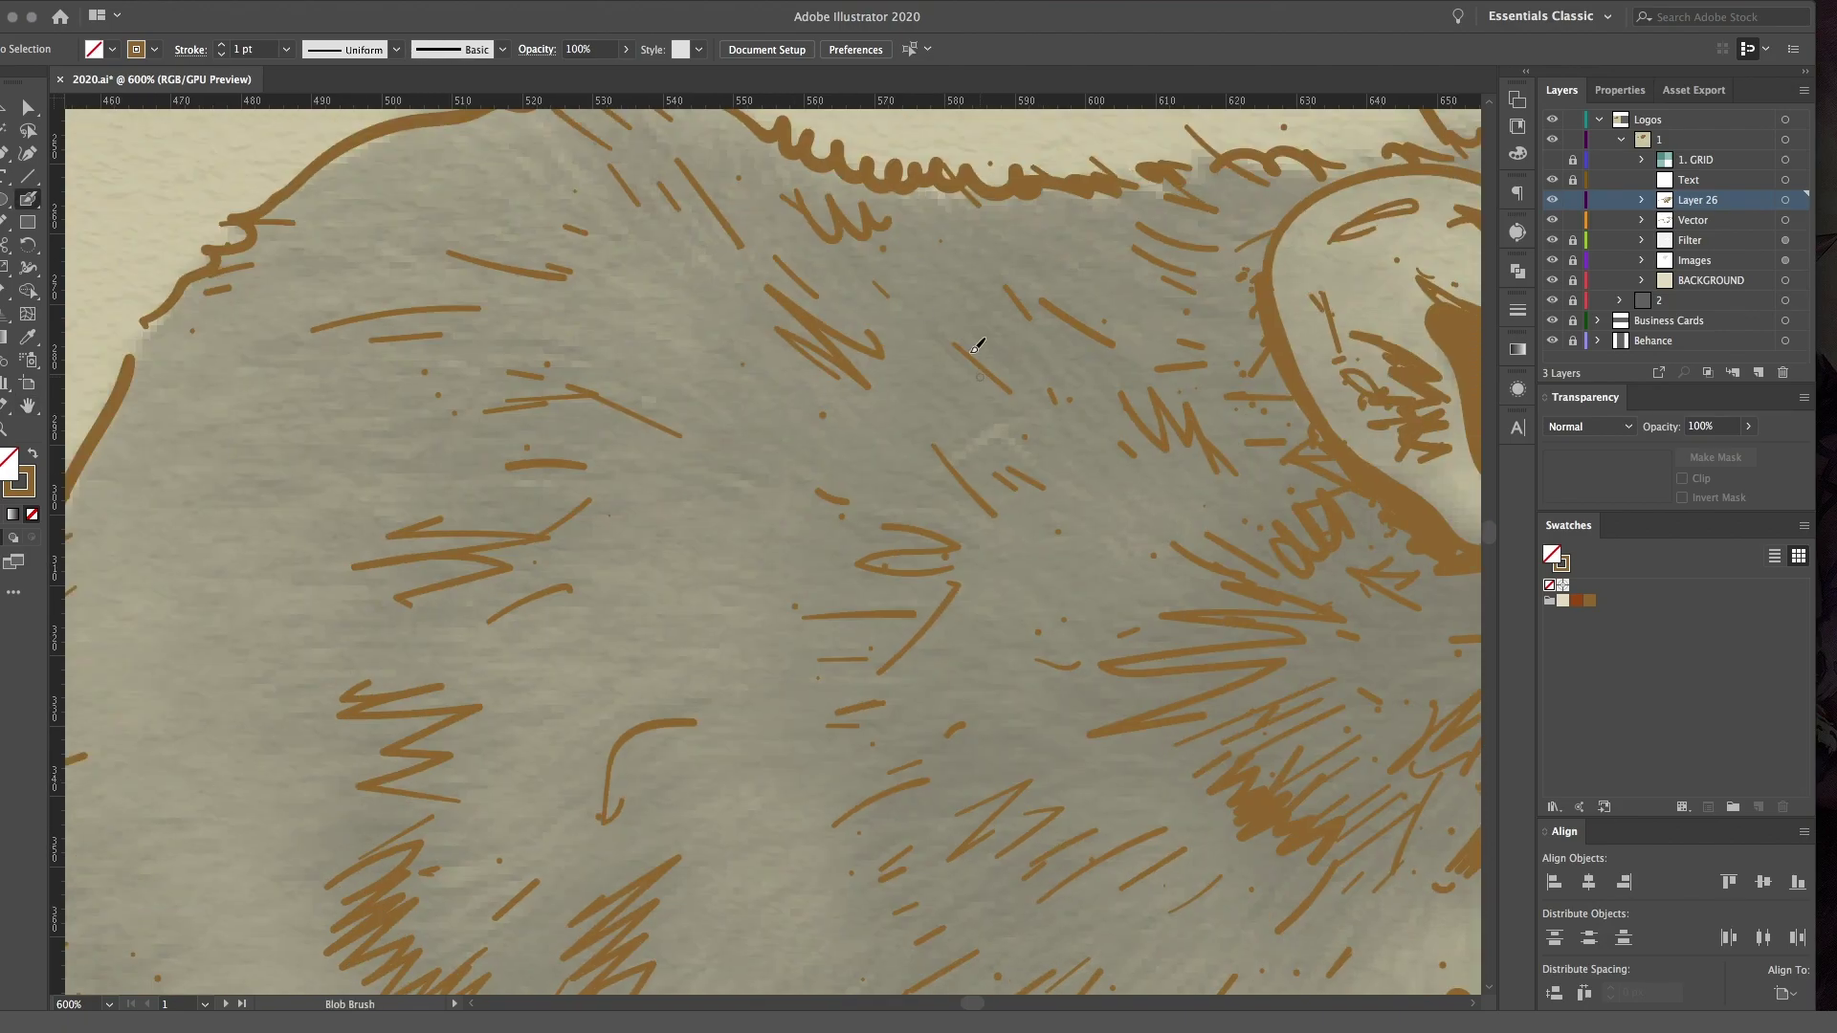
Step: Hatch the inside of the rat's ear and thicken the head outline beside it
{"action": "key", "text": "ctrl+0"}
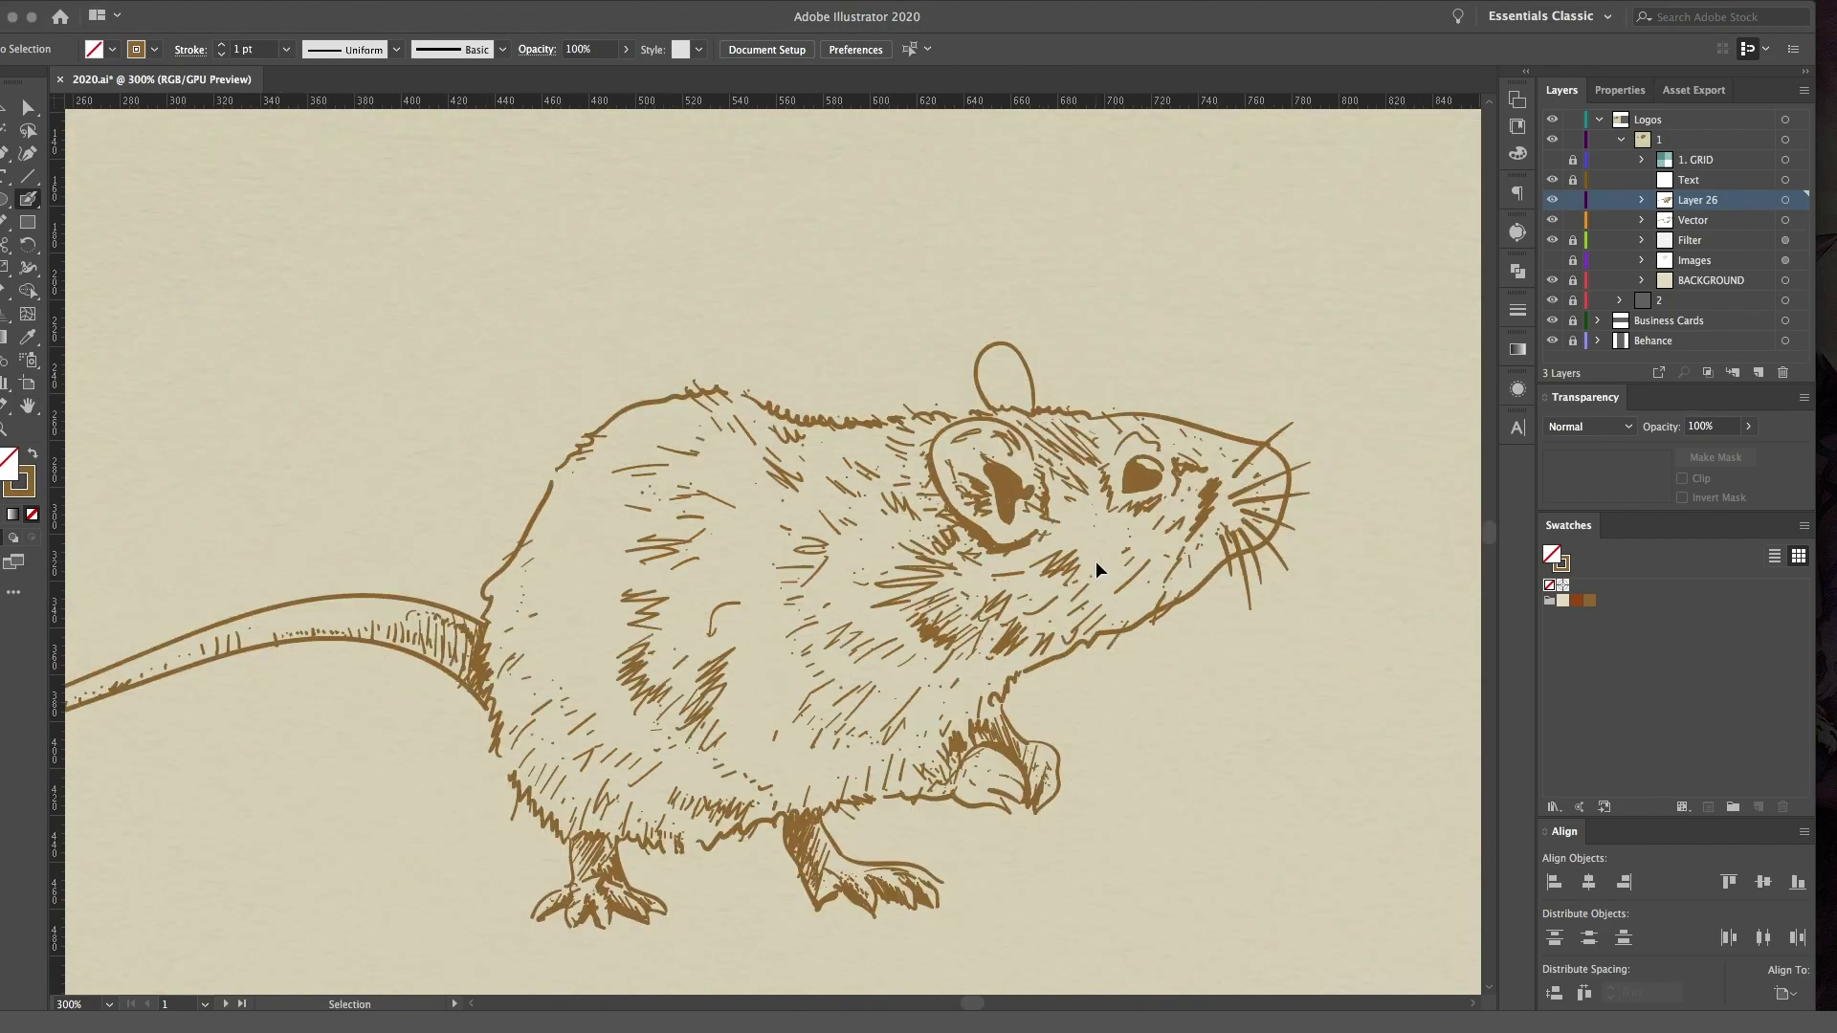
{"action": "scroll", "coordinate": [1095, 561], "scroll_direction": "up", "scroll_amount": 4}
{"action": "scroll", "coordinate": [1101, 557], "scroll_direction": "down", "scroll_amount": 3}
{"action": "scroll", "coordinate": [1185, 399], "scroll_direction": "up", "scroll_amount": 5}
{"action": "scroll", "coordinate": [1184, 398], "scroll_direction": "right", "scroll_amount": 3}
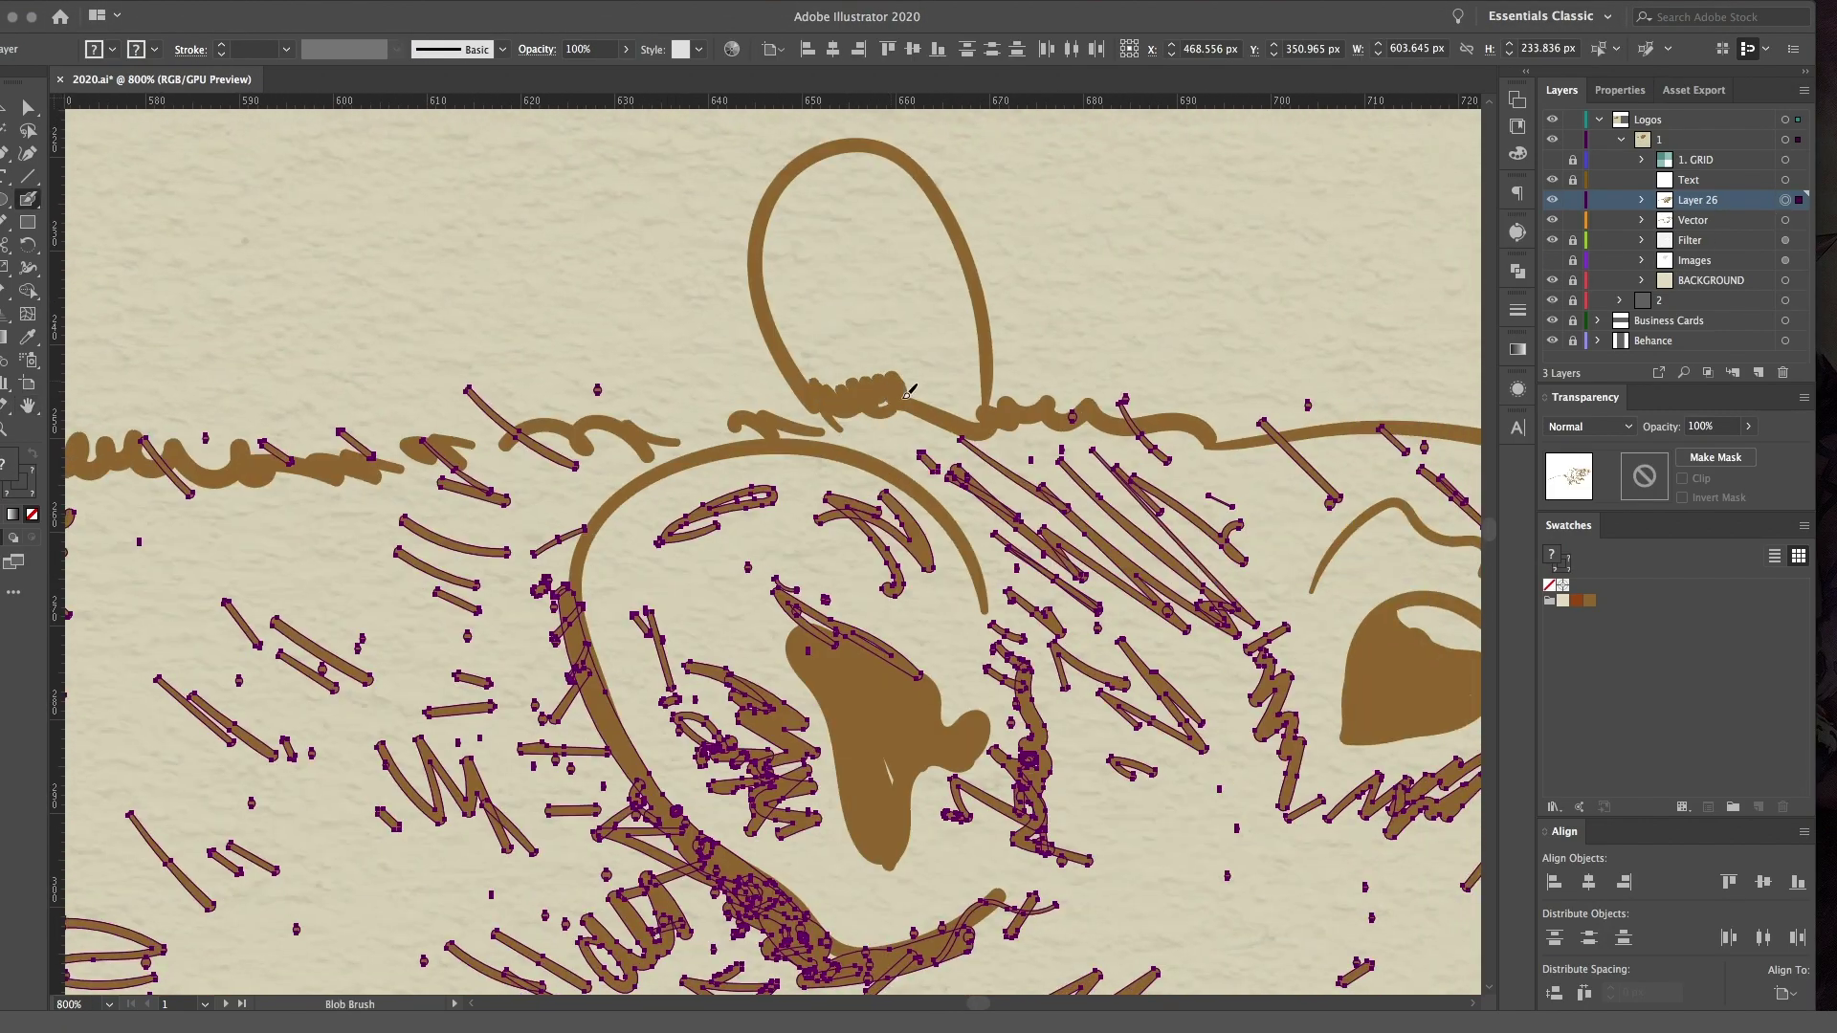
{"action": "left_click_drag", "start_coordinate": [790, 333], "coordinate": [812, 259]}
{"action": "left_click_drag", "start_coordinate": [736, 430], "coordinate": [574, 660]}
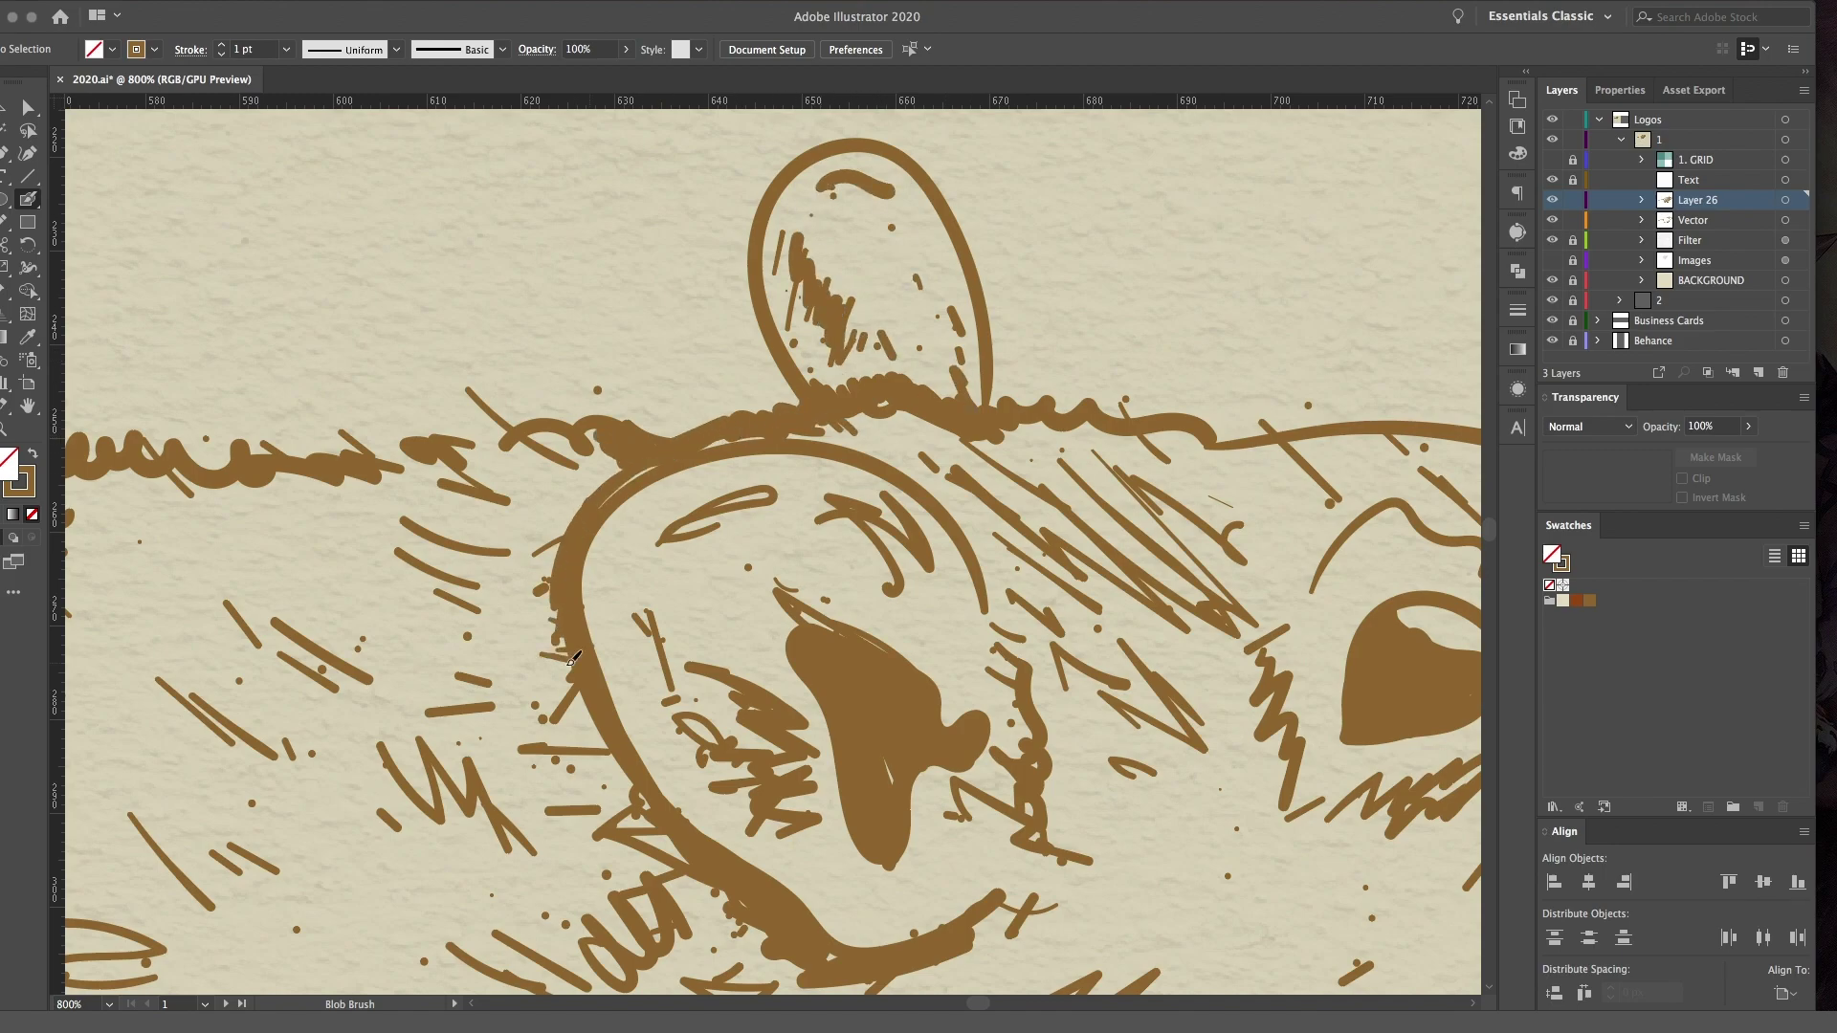
{"action": "scroll", "coordinate": [600, 742], "scroll_direction": "down", "scroll_amount": 10}
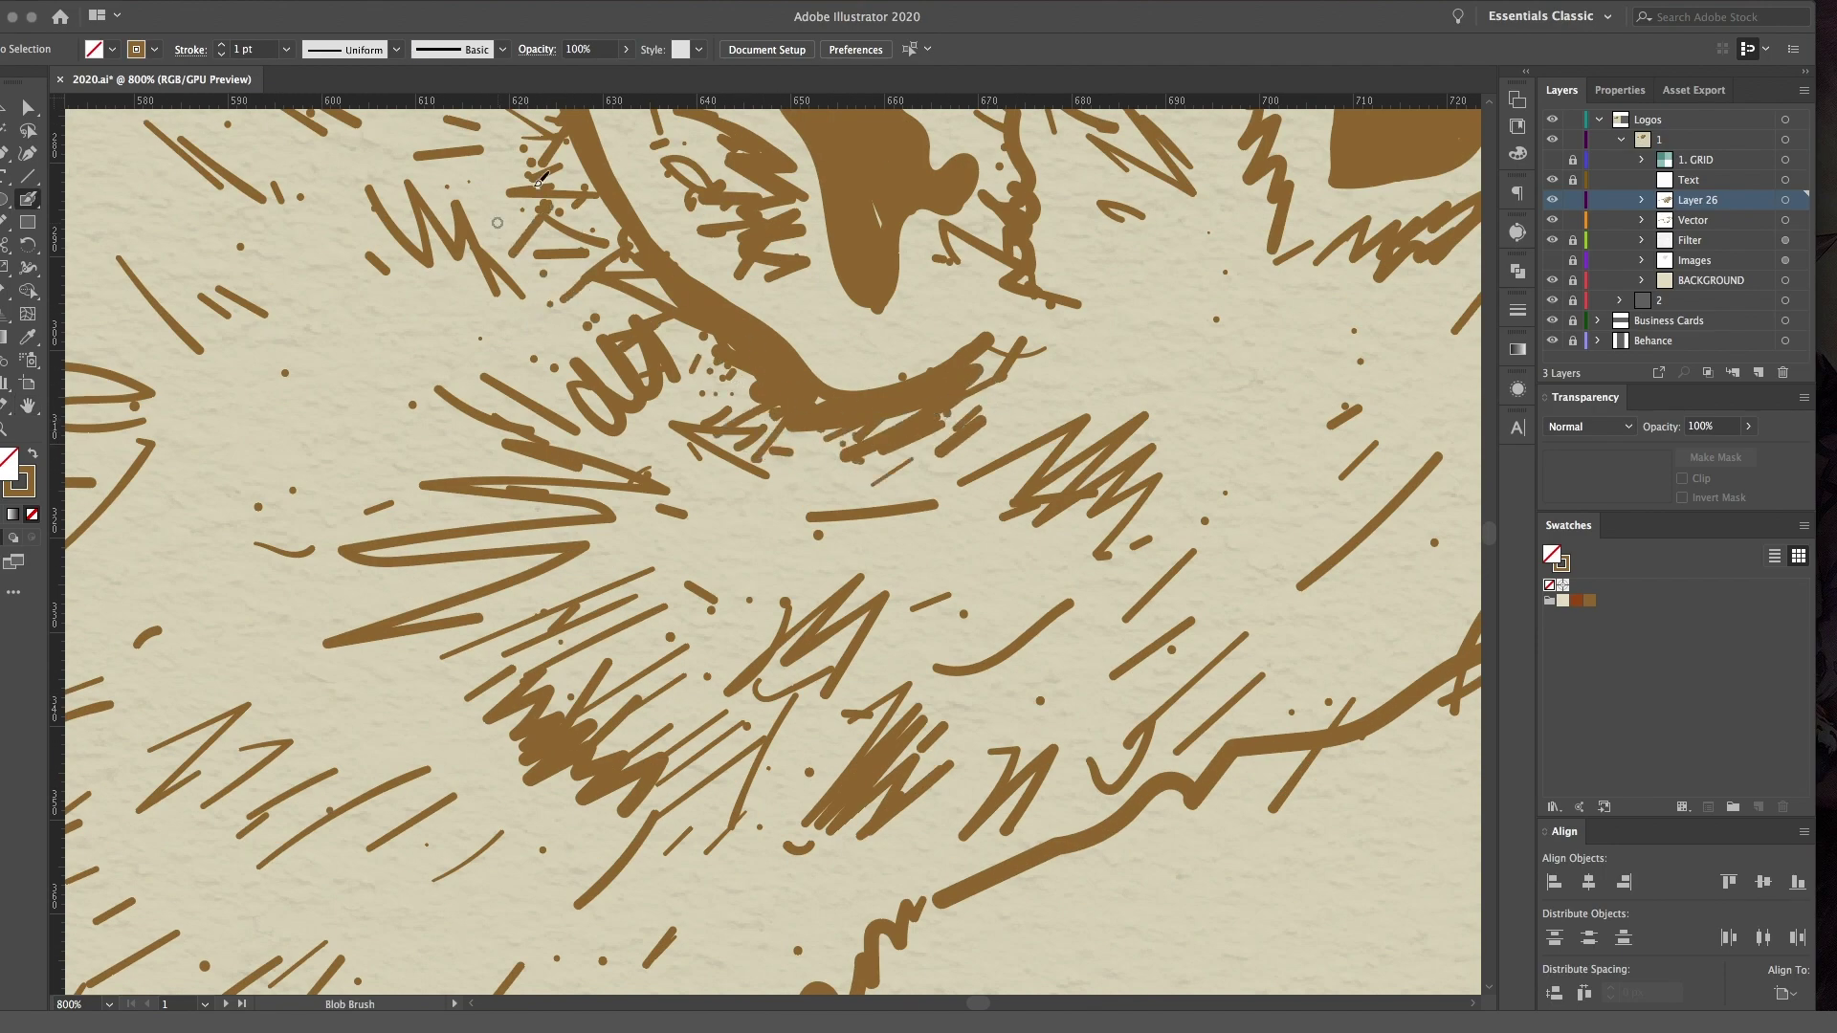
Step: Pan across the fur, front leg and back areas, then fit the artboard in view
{"action": "left_click_drag", "start_coordinate": [852, 402], "coordinate": [1473, 210]}
{"action": "left_click_drag", "start_coordinate": [1121, 105], "coordinate": [1120, 256]}
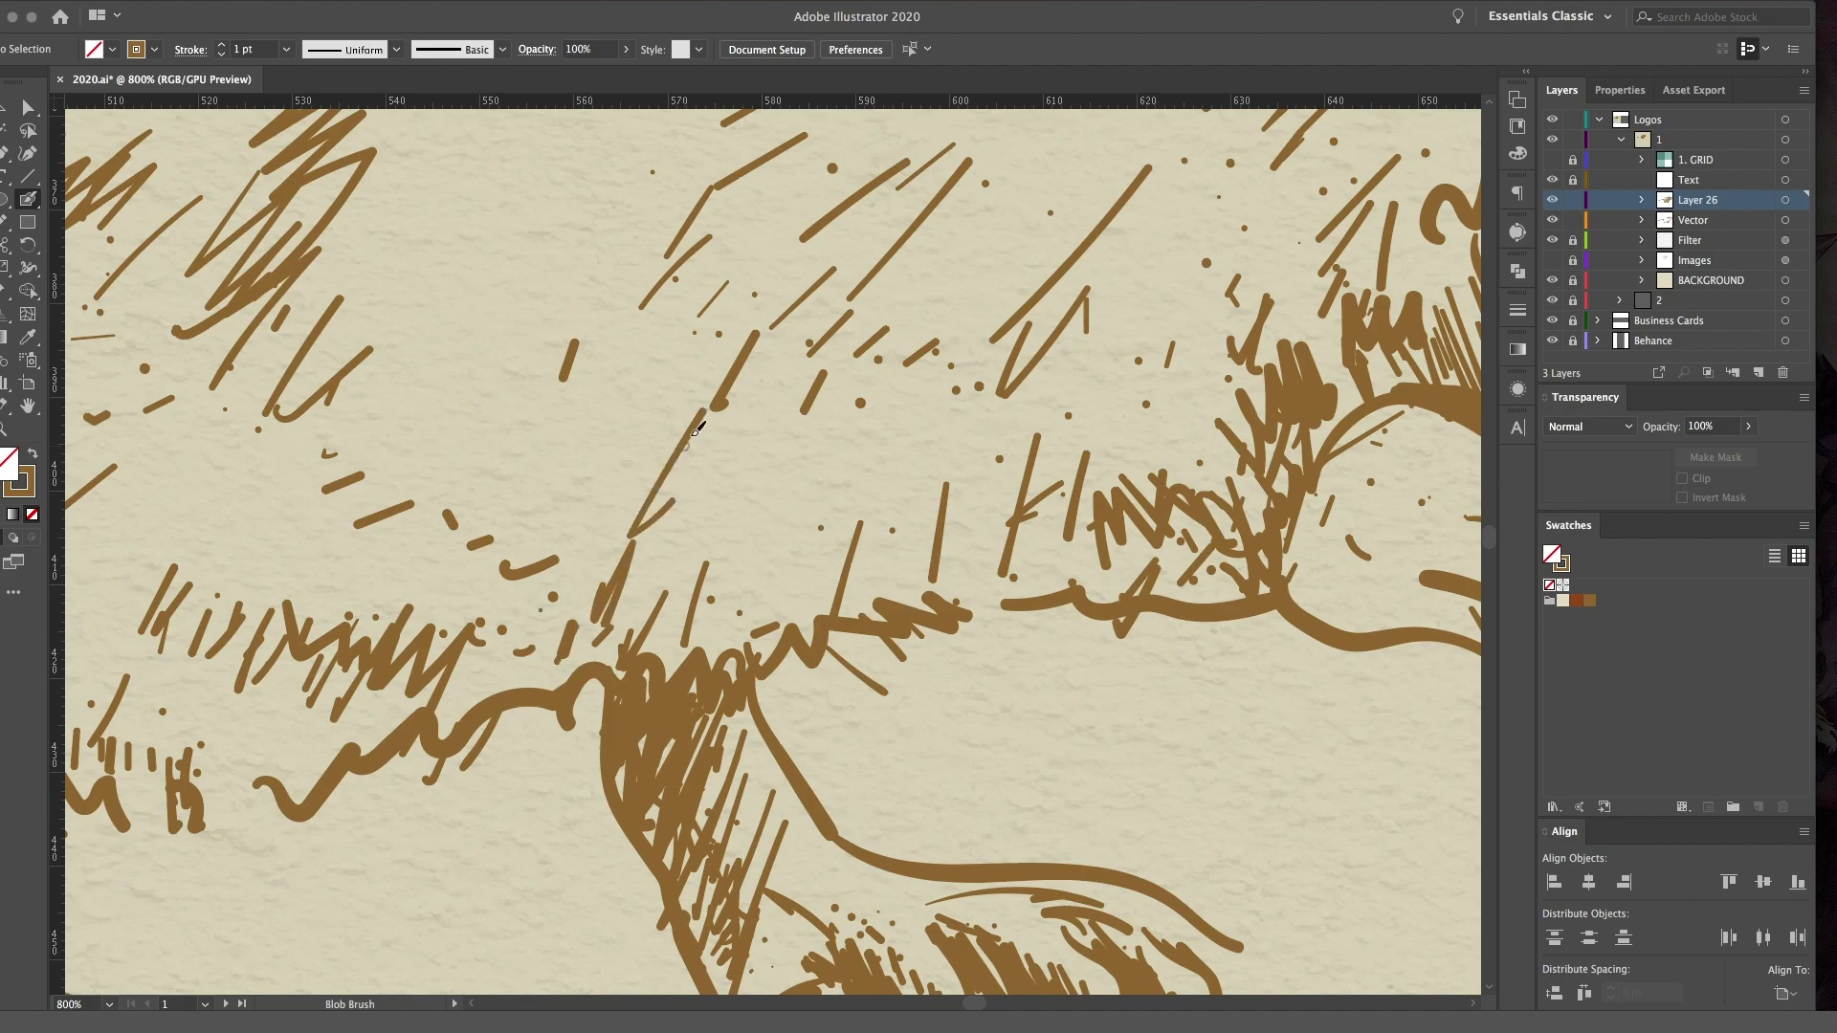
{"action": "left_click_drag", "start_coordinate": [201, 267], "coordinate": [689, 363]}
{"action": "left_click_drag", "start_coordinate": [430, 520], "coordinate": [644, 386]}
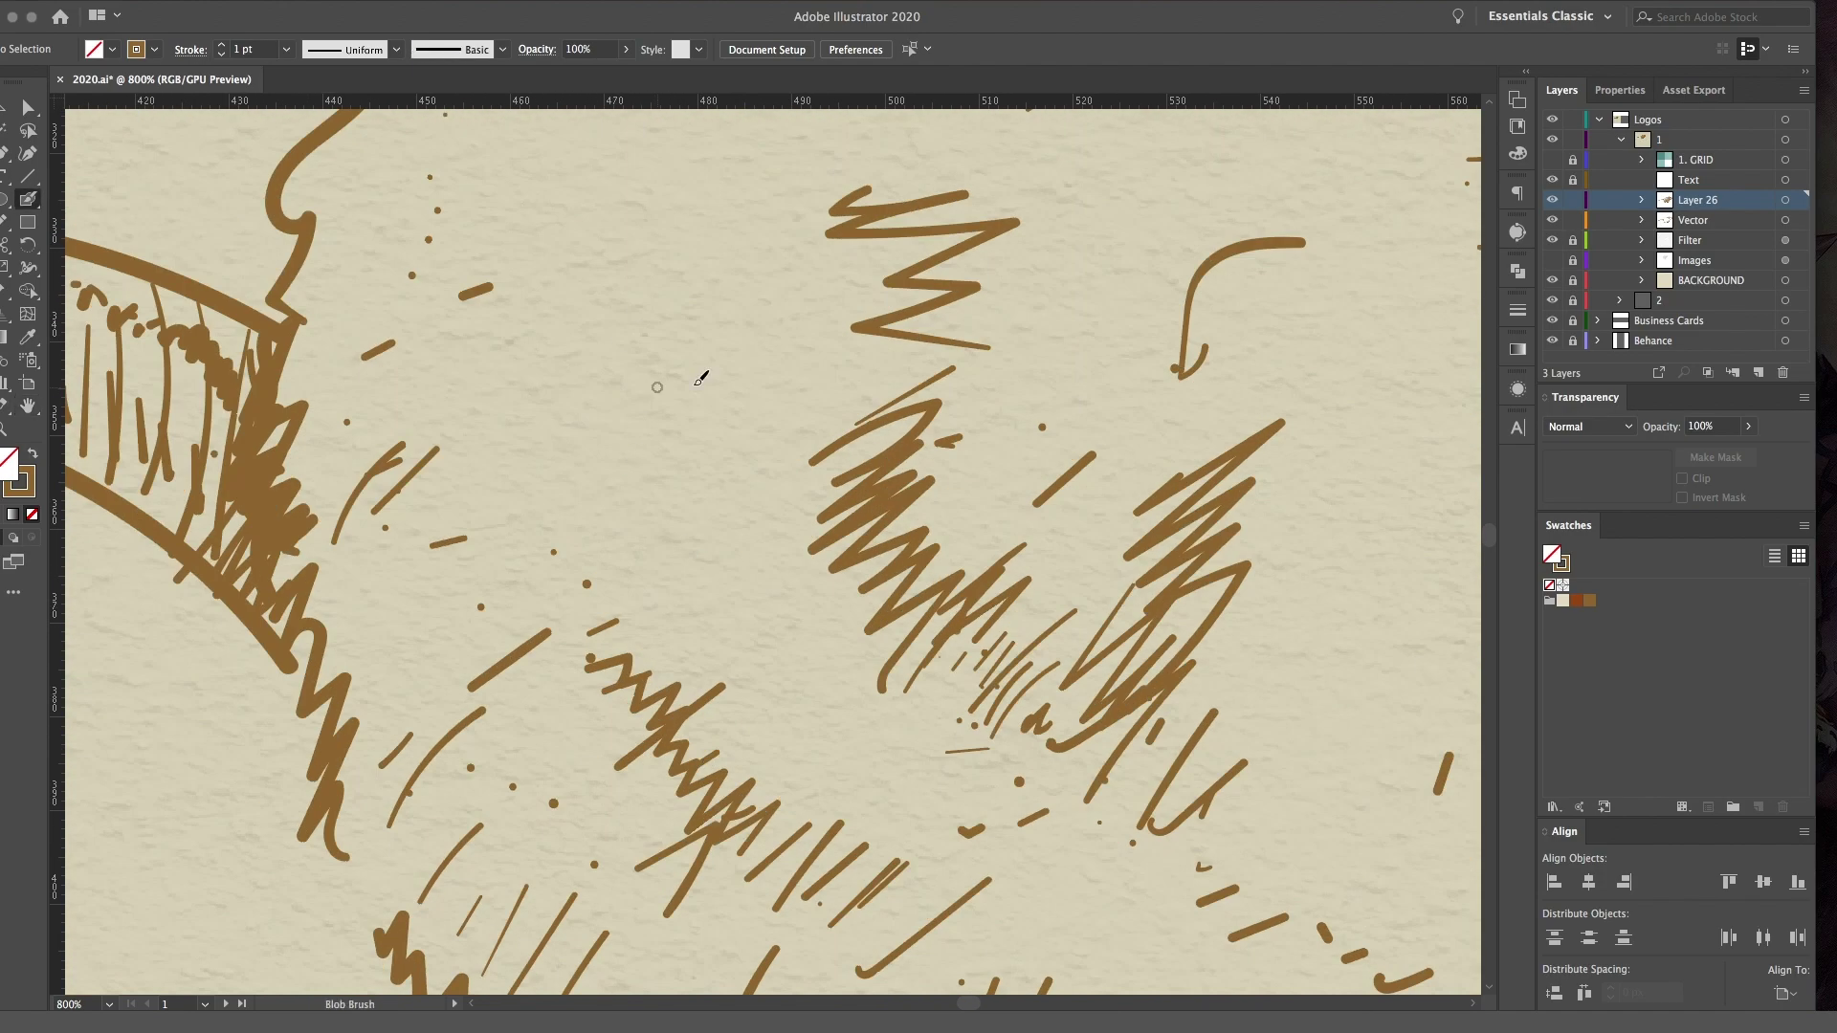
{"action": "mouse_move", "coordinate": [246, 512]}
{"action": "left_mouse_down"}
{"action": "mouse_move", "coordinate": [953, 427]}
{"action": "mouse_move", "coordinate": [768, 450]}
{"action": "left_mouse_up"}
{"action": "scroll", "coordinate": [768, 451], "scroll_direction": "down", "scroll_amount": 5}
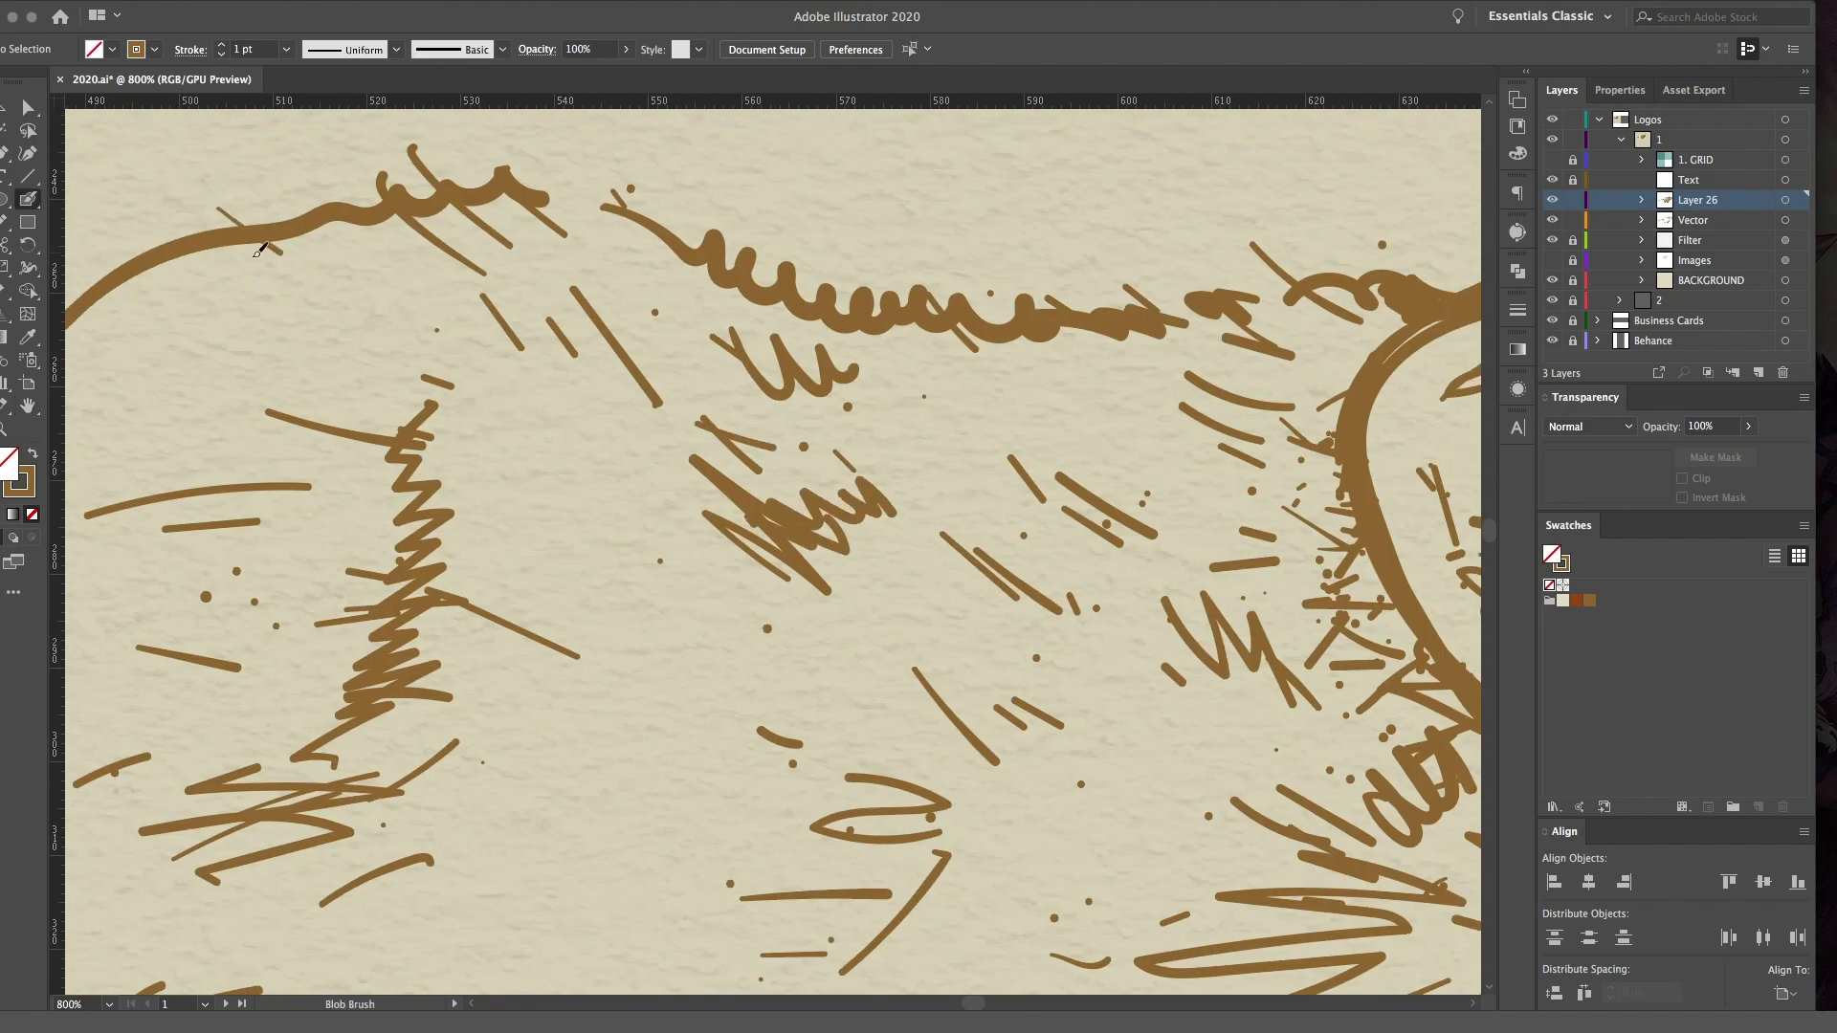
{"action": "key", "text": "ctrl+0"}
{"action": "scroll", "coordinate": [639, 430], "scroll_direction": "up", "scroll_amount": 3}
Step: Target the rat's sublayer inside the Vector layer and return to the Blob Brush
{"action": "left_click", "coordinate": [1786, 219]}
{"action": "key", "text": "ctrl+shift+a"}
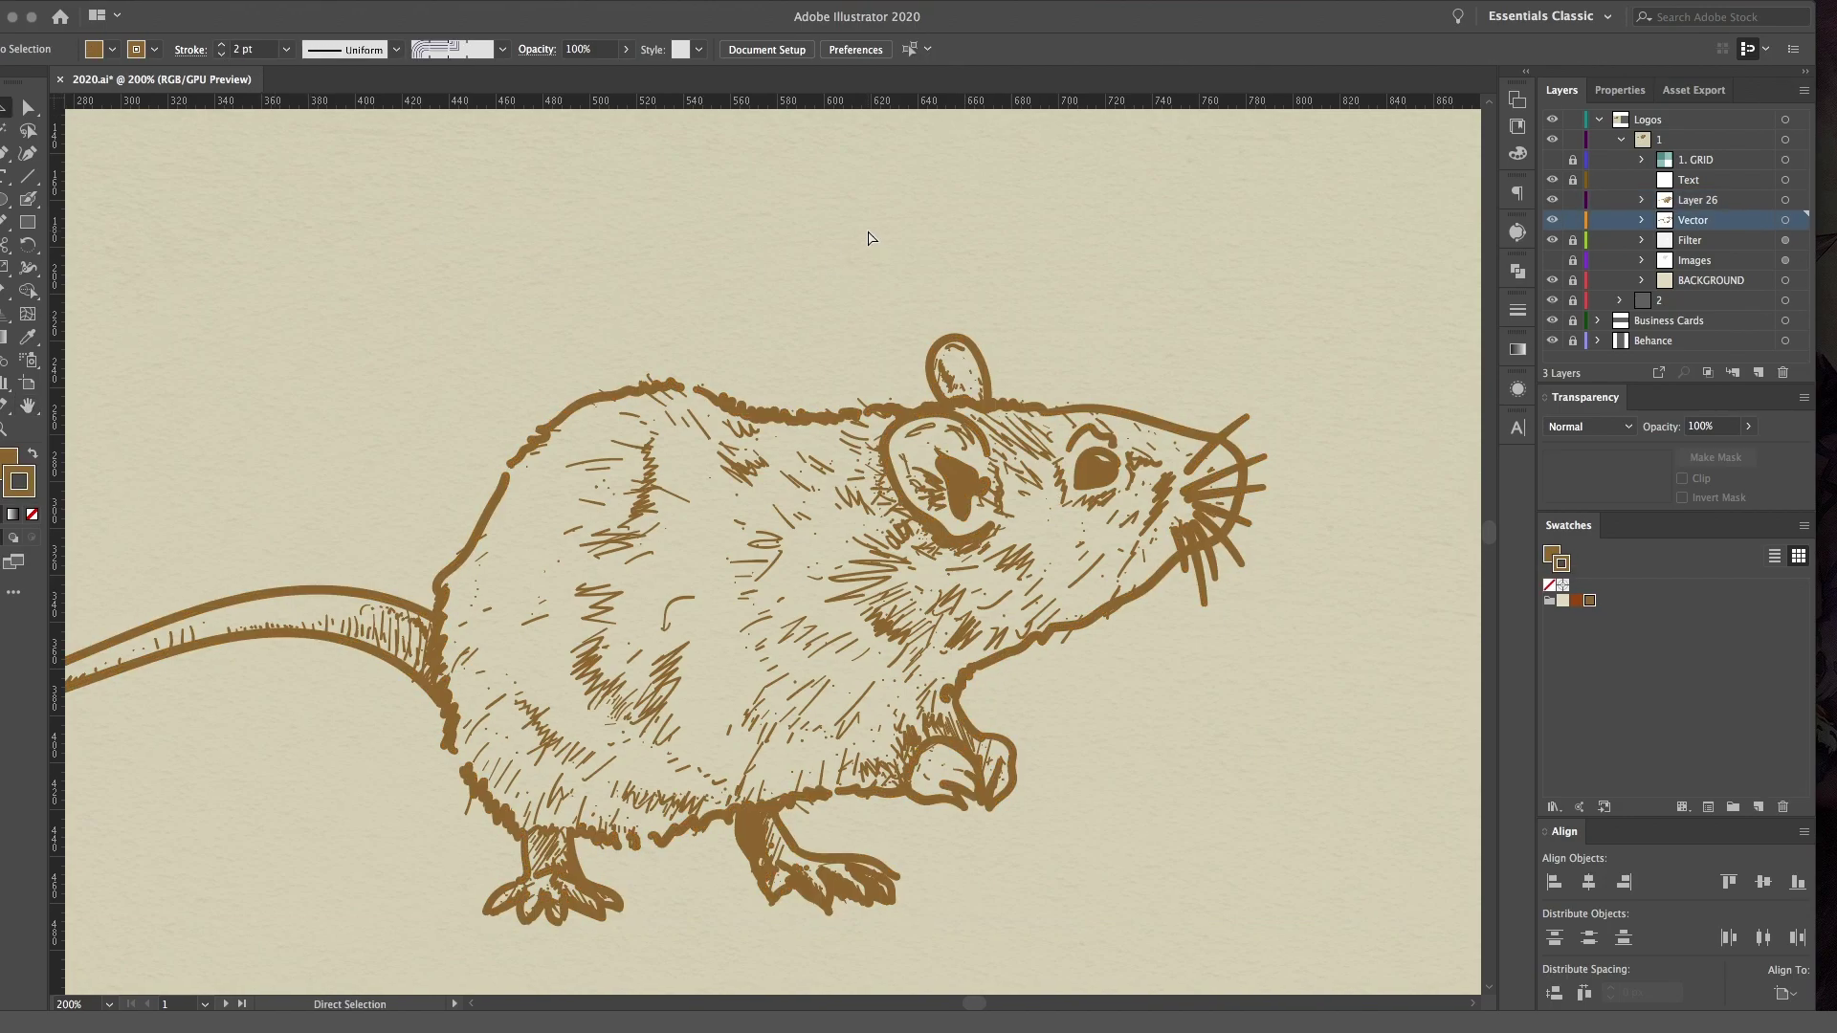
{"action": "key", "text": "ctrl+0"}
{"action": "scroll", "coordinate": [869, 237], "scroll_direction": "up", "scroll_amount": 3}
{"action": "left_click", "coordinate": [1641, 220]}
{"action": "left_click", "coordinate": [1773, 219]}
{"action": "key", "text": "ctrl+shift+a"}
{"action": "key", "text": "shift+b"}
Step: Pan around the rat to inspect the finished hand-drawn artwork
{"action": "scroll", "coordinate": [802, 648], "scroll_direction": "down", "scroll_amount": 3}
{"action": "scroll", "coordinate": [802, 649], "scroll_direction": "right", "scroll_amount": 2}
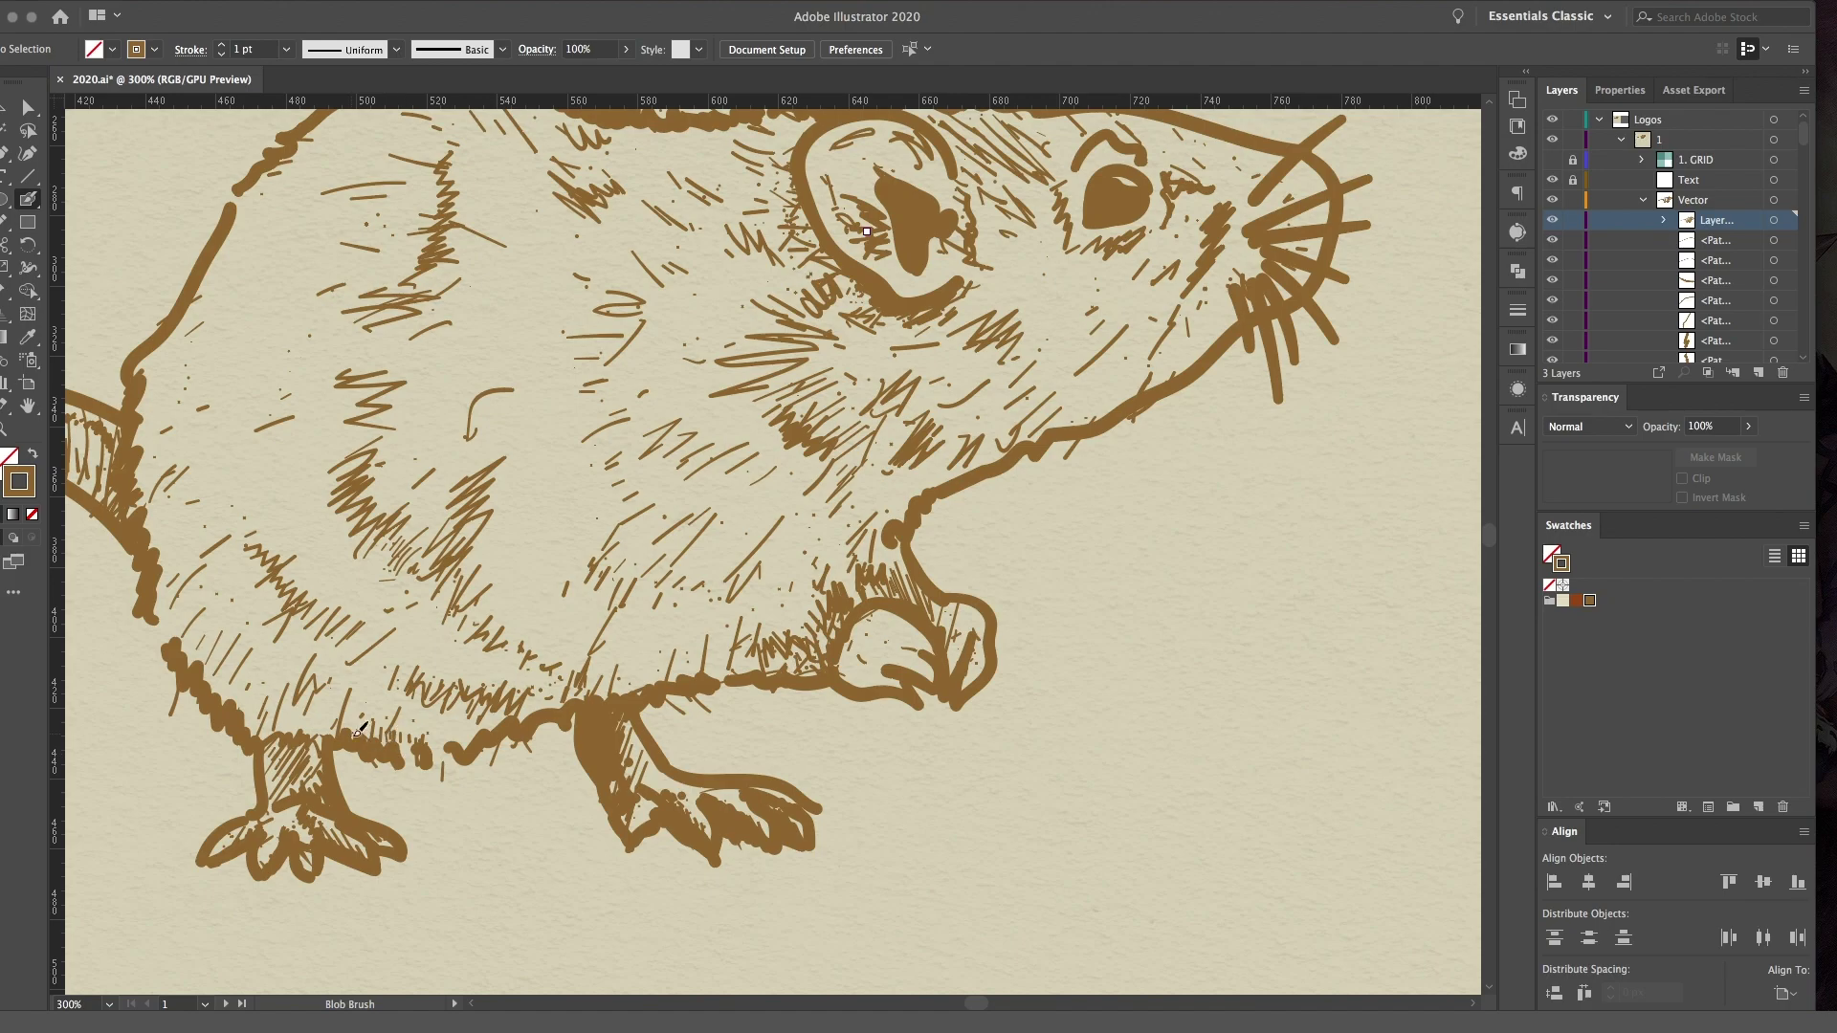
{"action": "scroll", "coordinate": [445, 283], "scroll_direction": "up", "scroll_amount": 3}
{"action": "scroll", "coordinate": [445, 282], "scroll_direction": "left", "scroll_amount": 1}
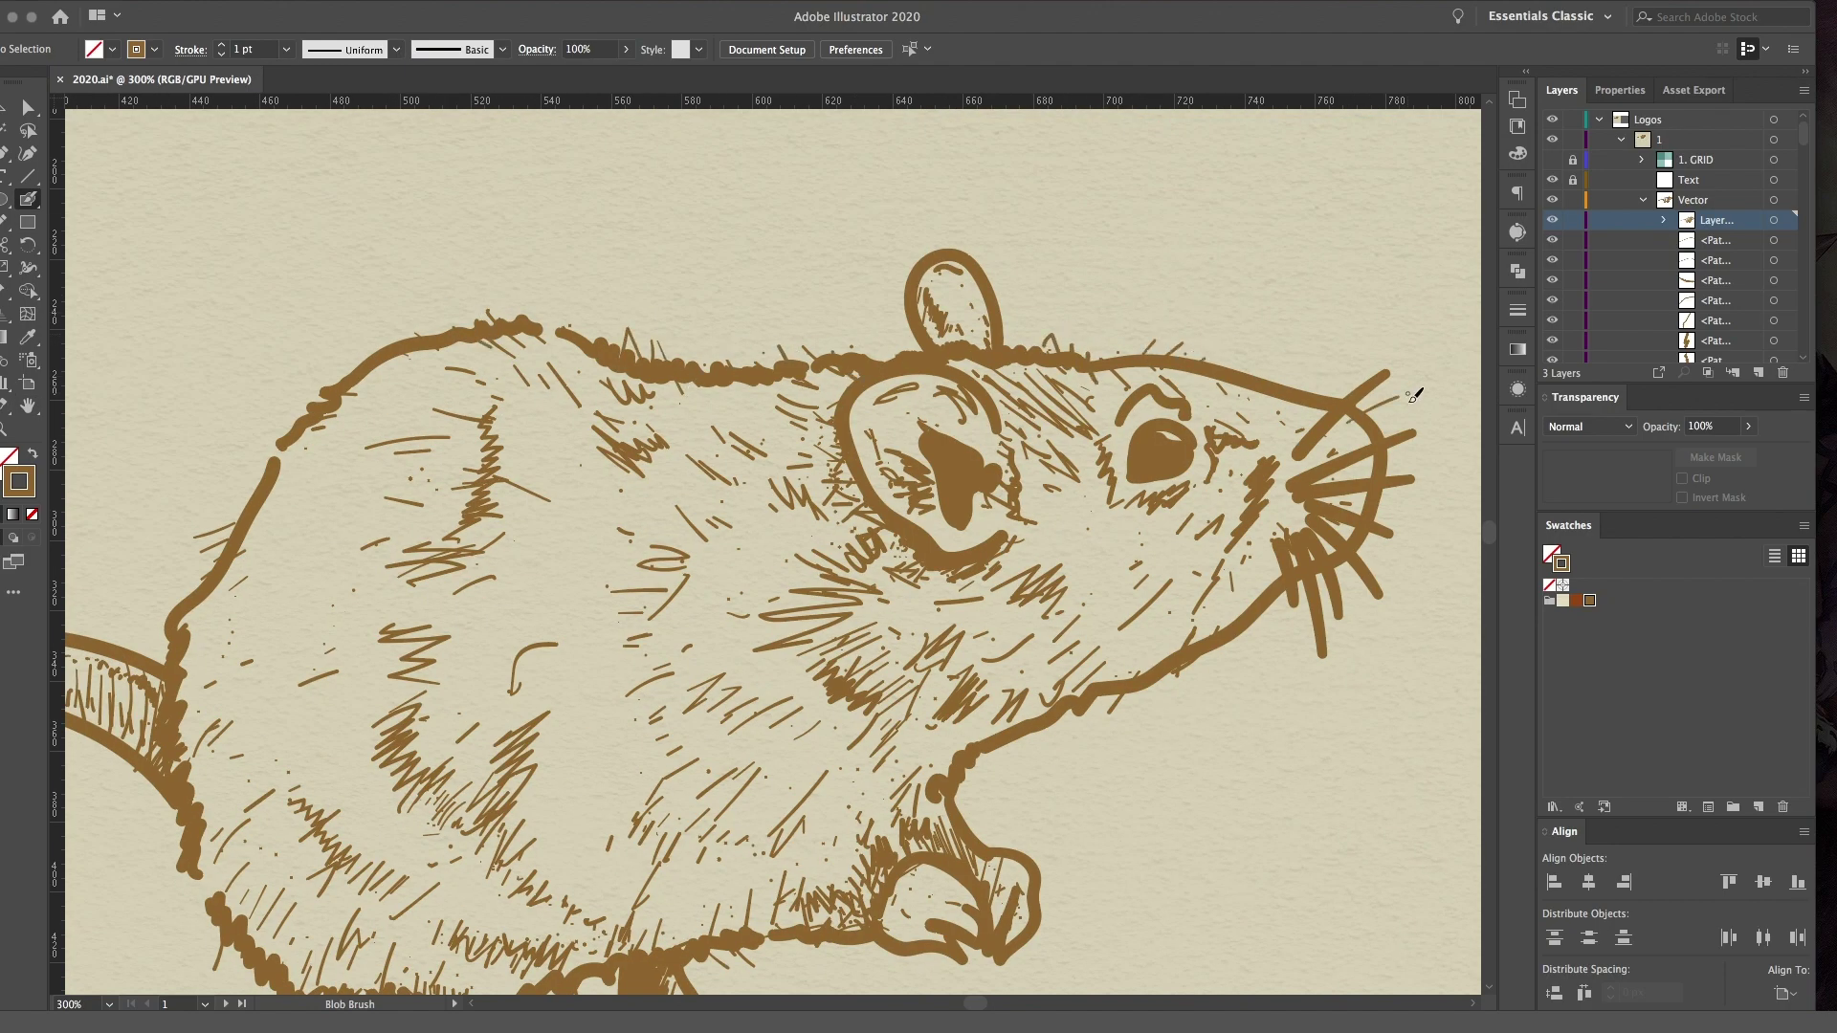
{"action": "scroll", "coordinate": [622, 610], "scroll_direction": "down", "scroll_amount": 3}
{"action": "scroll", "coordinate": [622, 609], "scroll_direction": "left", "scroll_amount": 1}
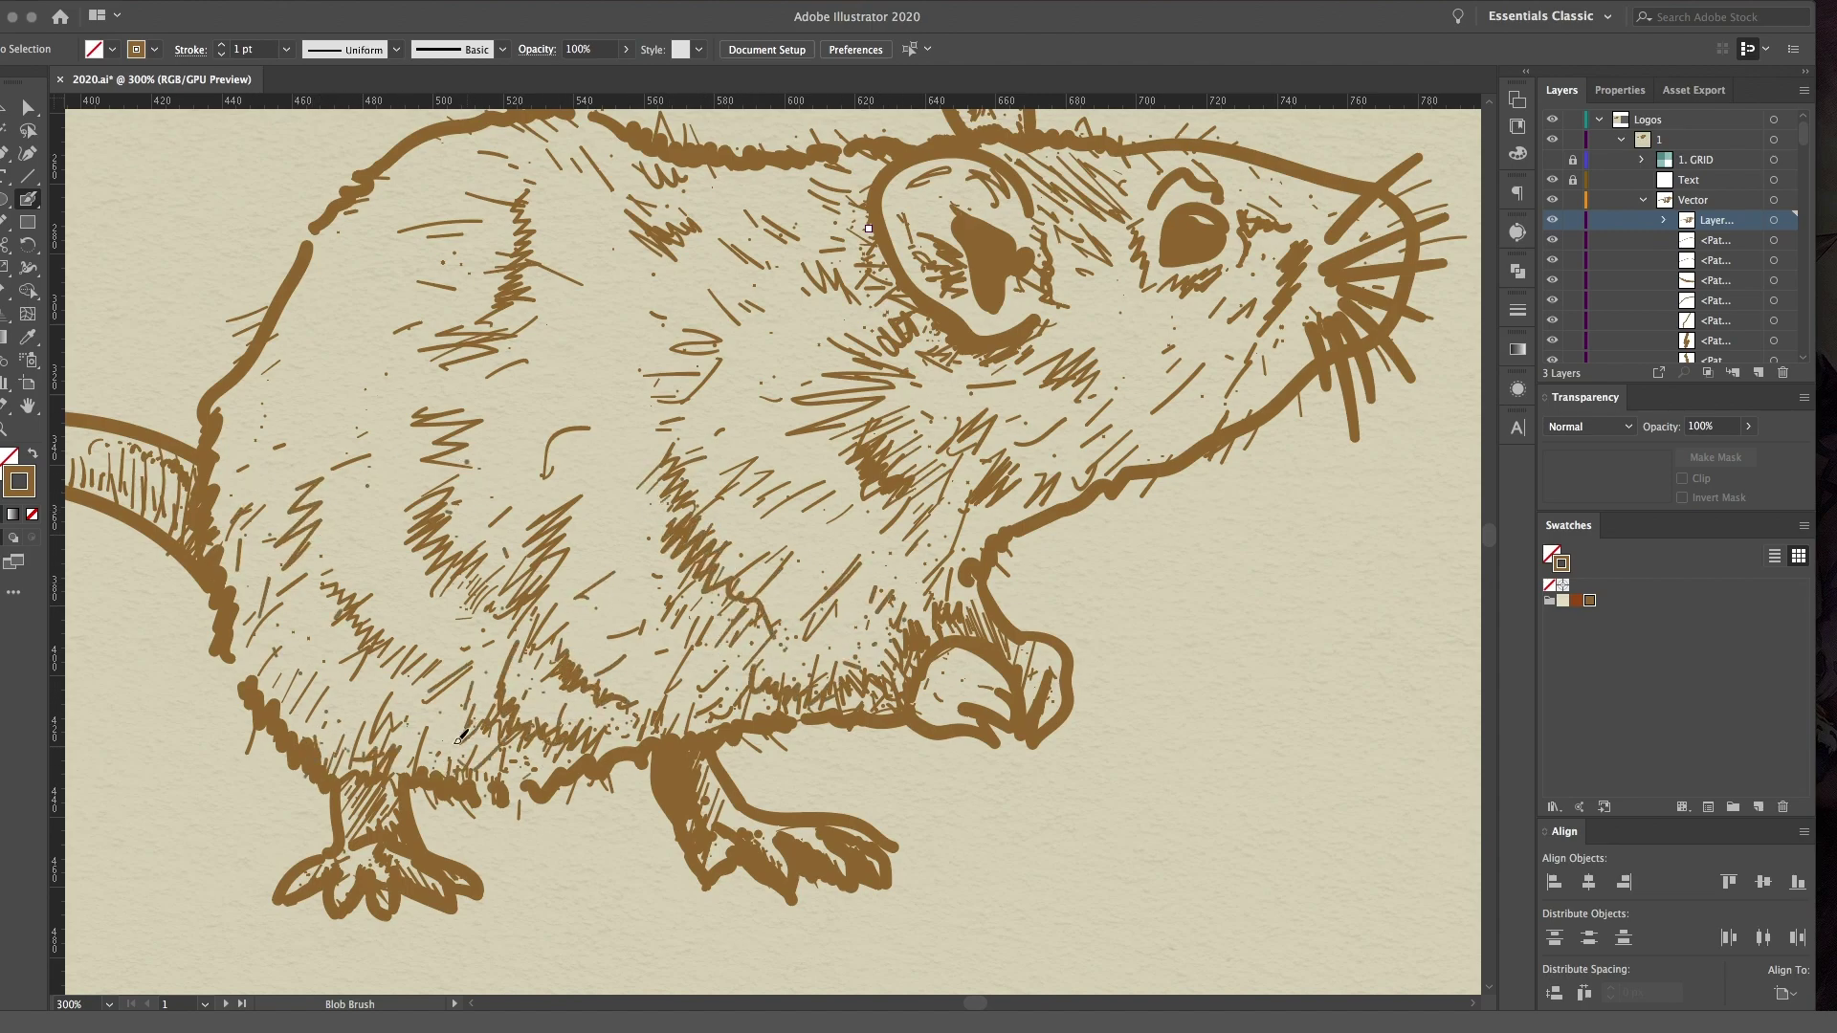
{"action": "scroll", "coordinate": [1138, 405], "scroll_direction": "up", "scroll_amount": 2}
{"action": "scroll", "coordinate": [1138, 405], "scroll_direction": "right", "scroll_amount": 2}
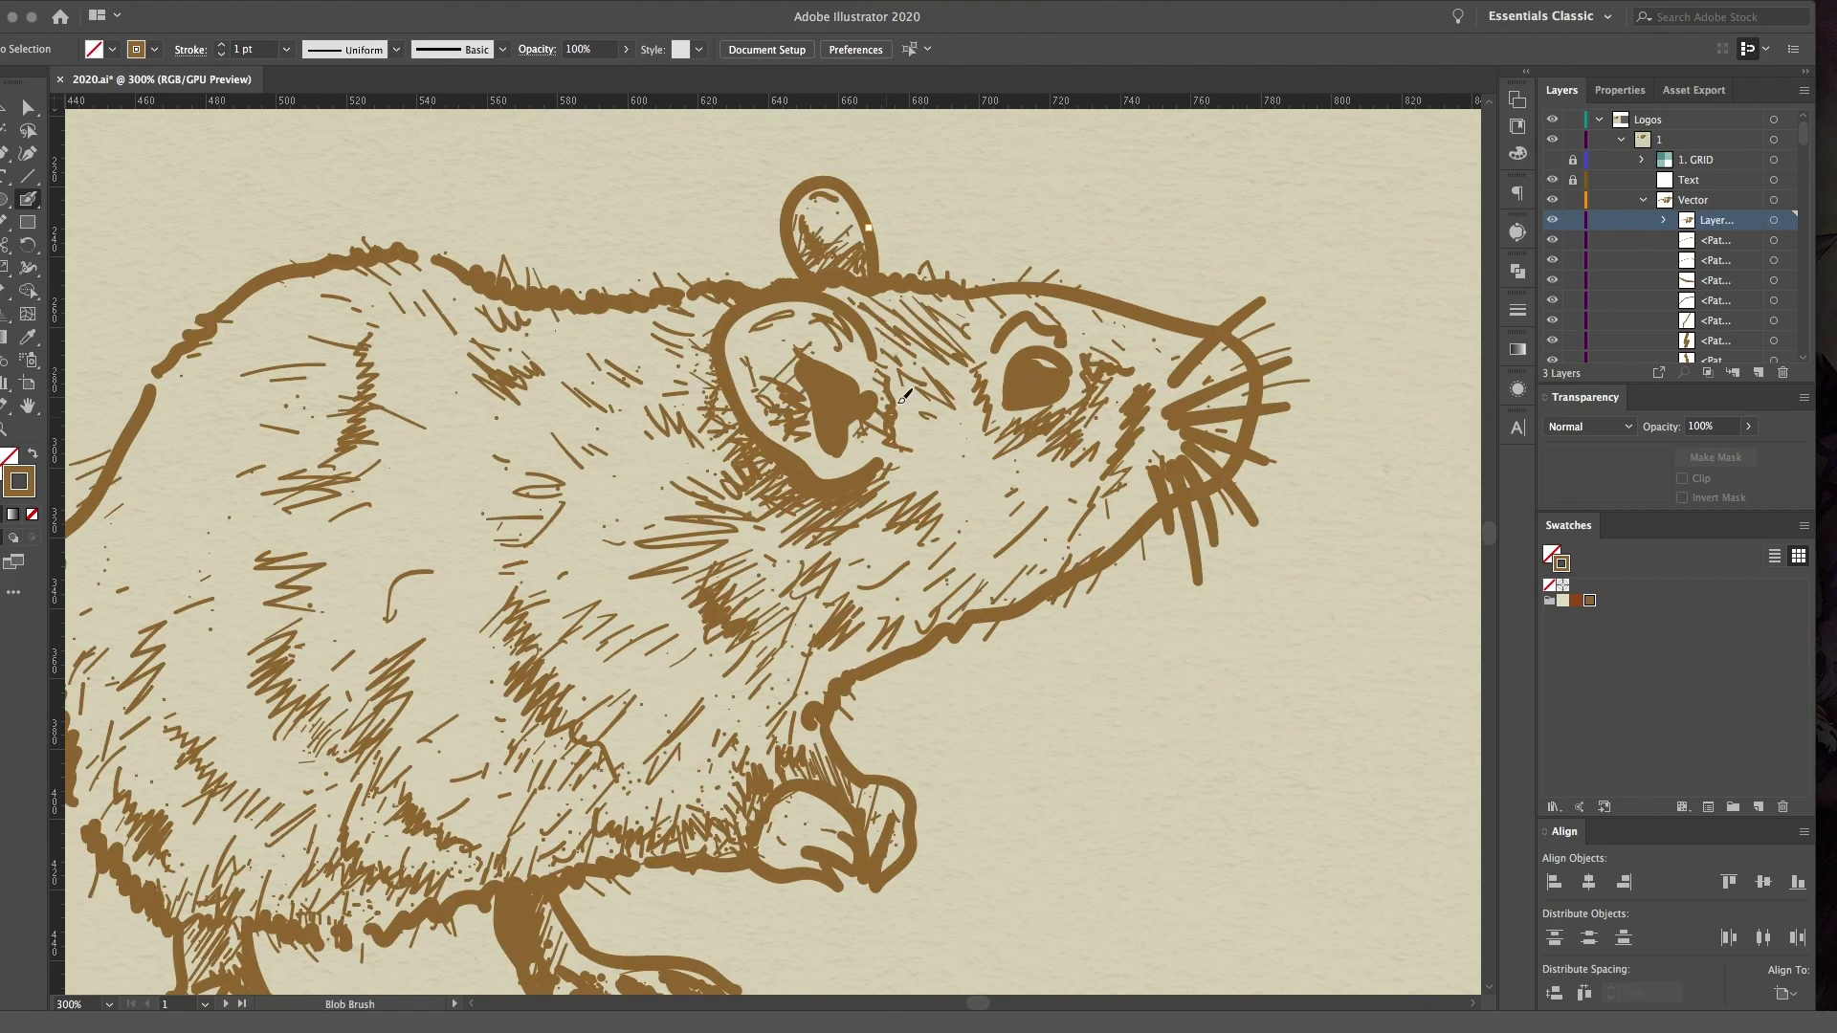
{"action": "scroll", "coordinate": [427, 402], "scroll_direction": "down", "scroll_amount": 3}
{"action": "scroll", "coordinate": [428, 402], "scroll_direction": "left", "scroll_amount": 4}
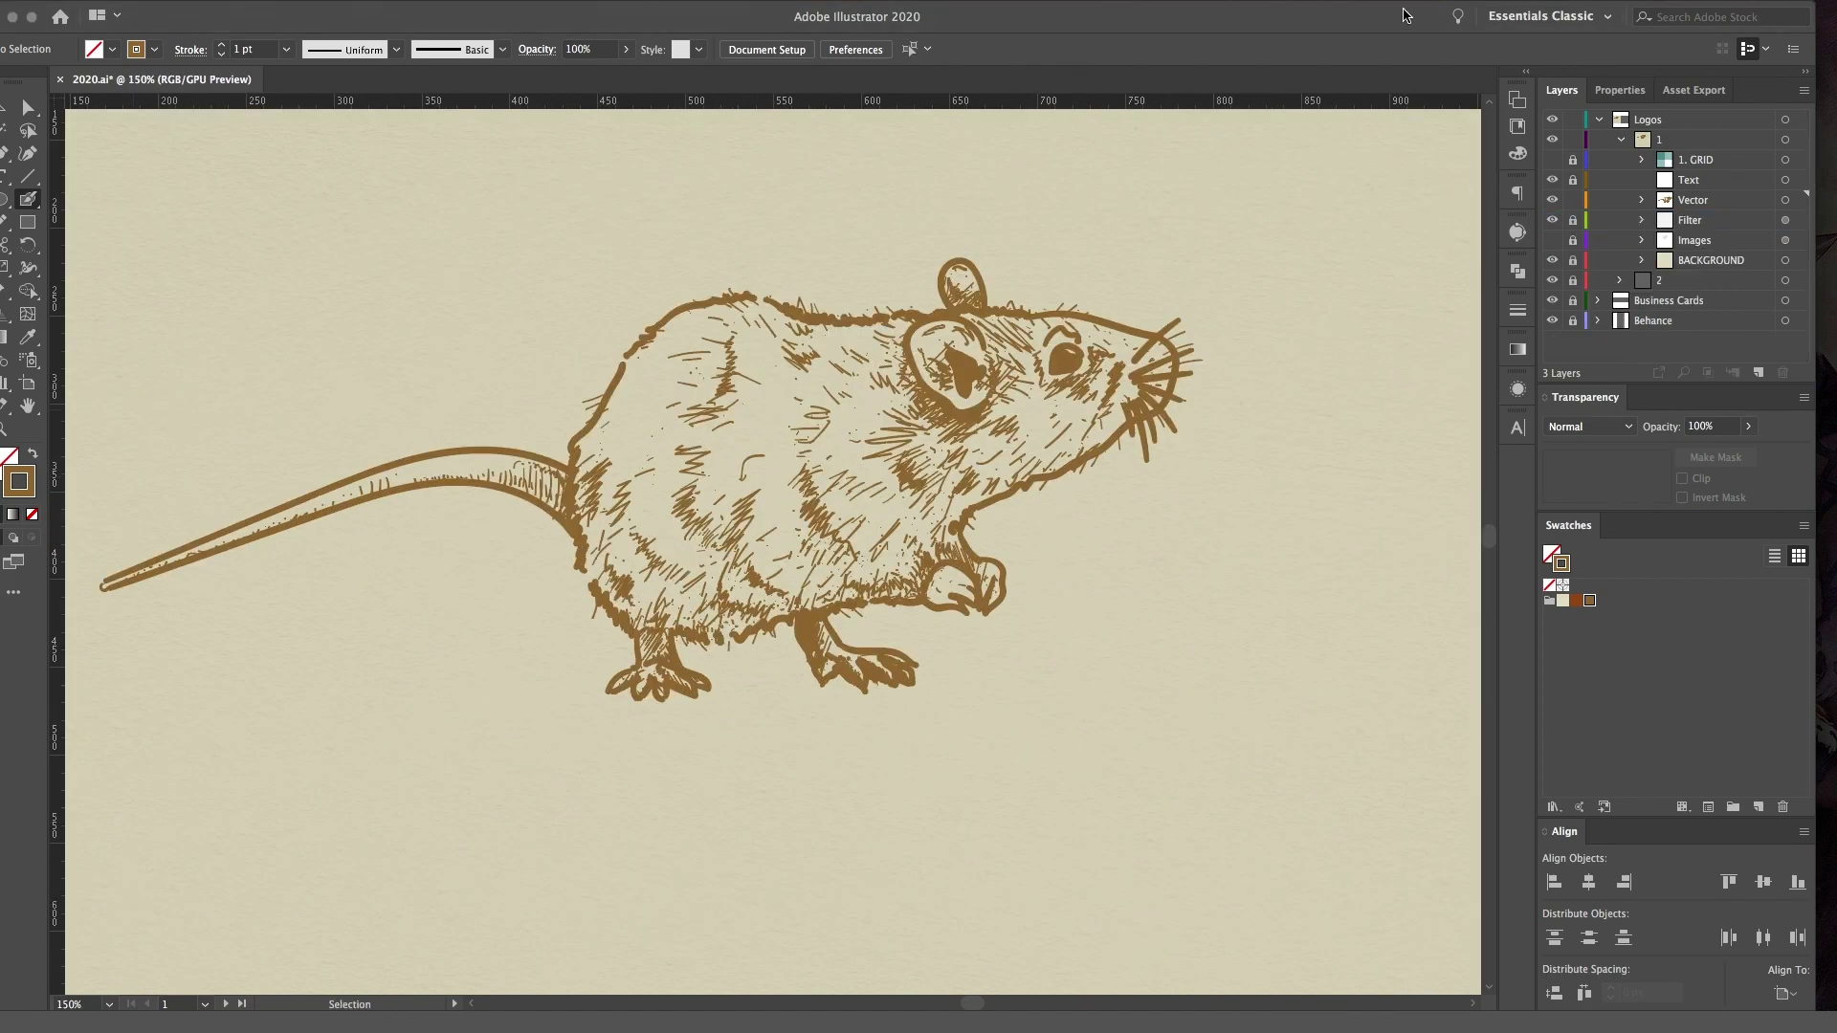
Step: Type '-THE YEAR-' below the rat and 'Twenty Twenty' on the line beneath
{"action": "left_click", "coordinate": [748, 656]}
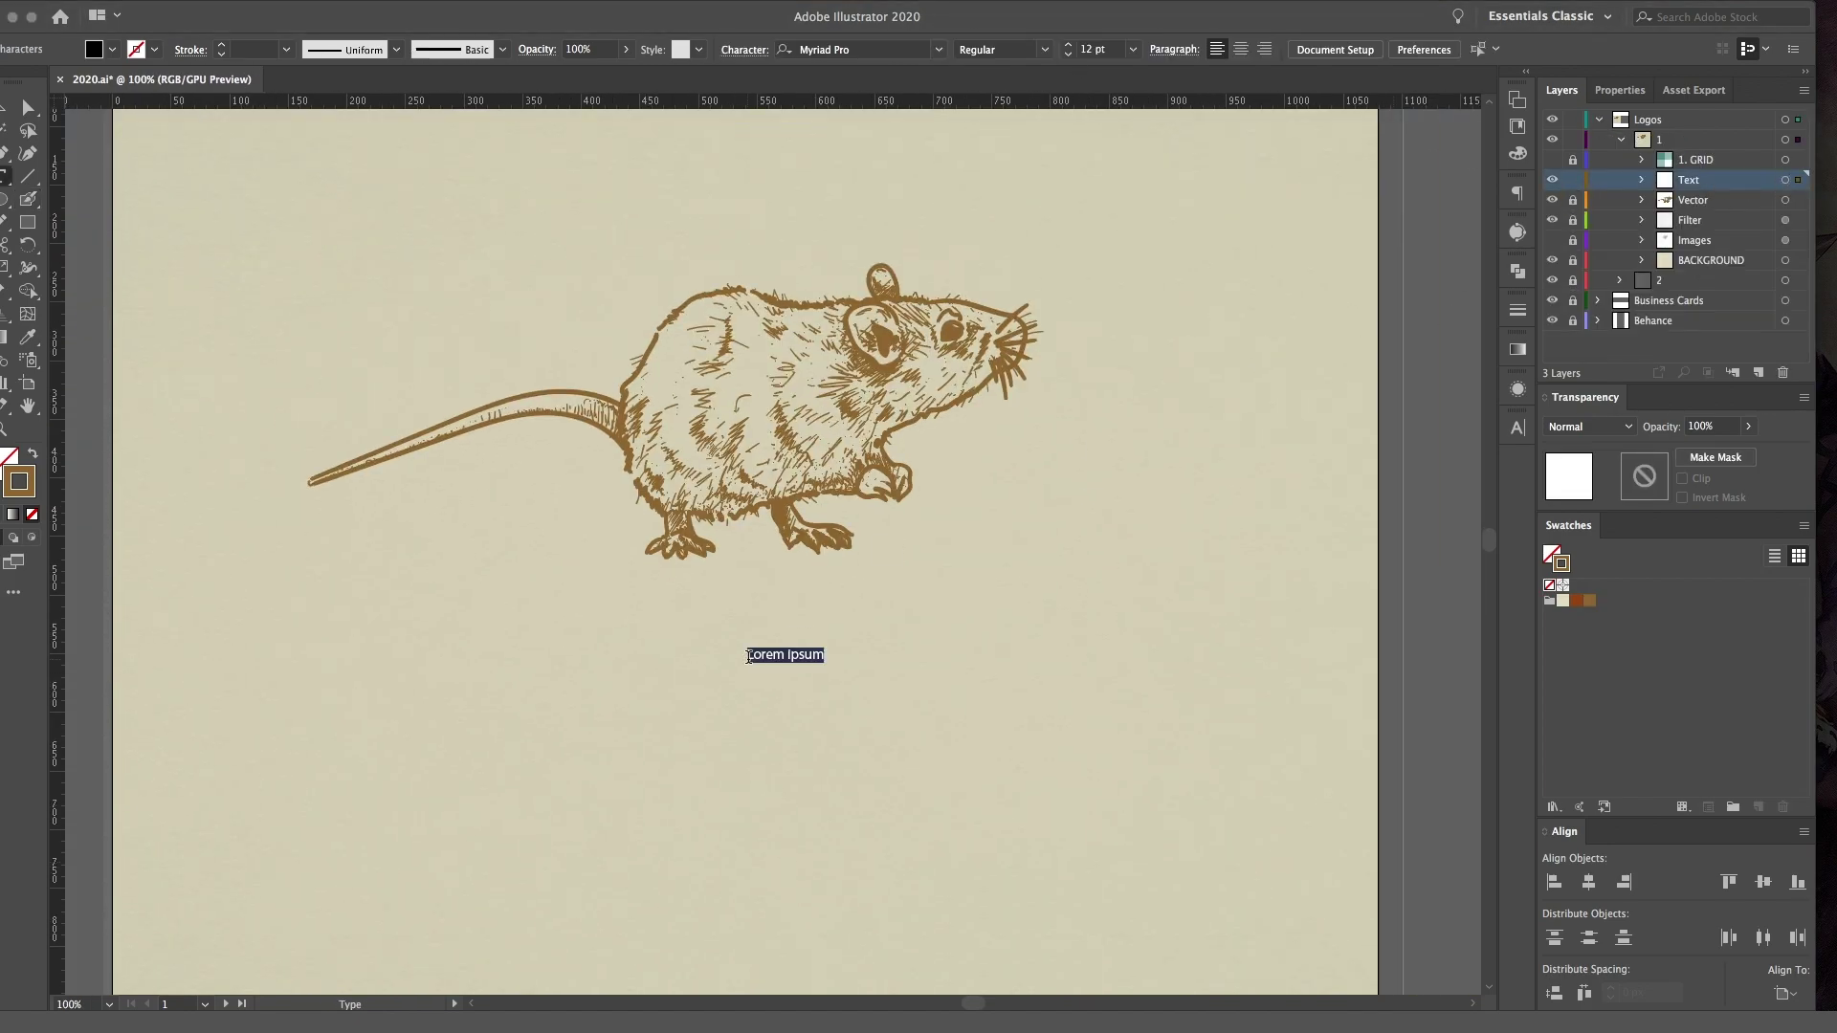
{"action": "type", "text": "the ye"}
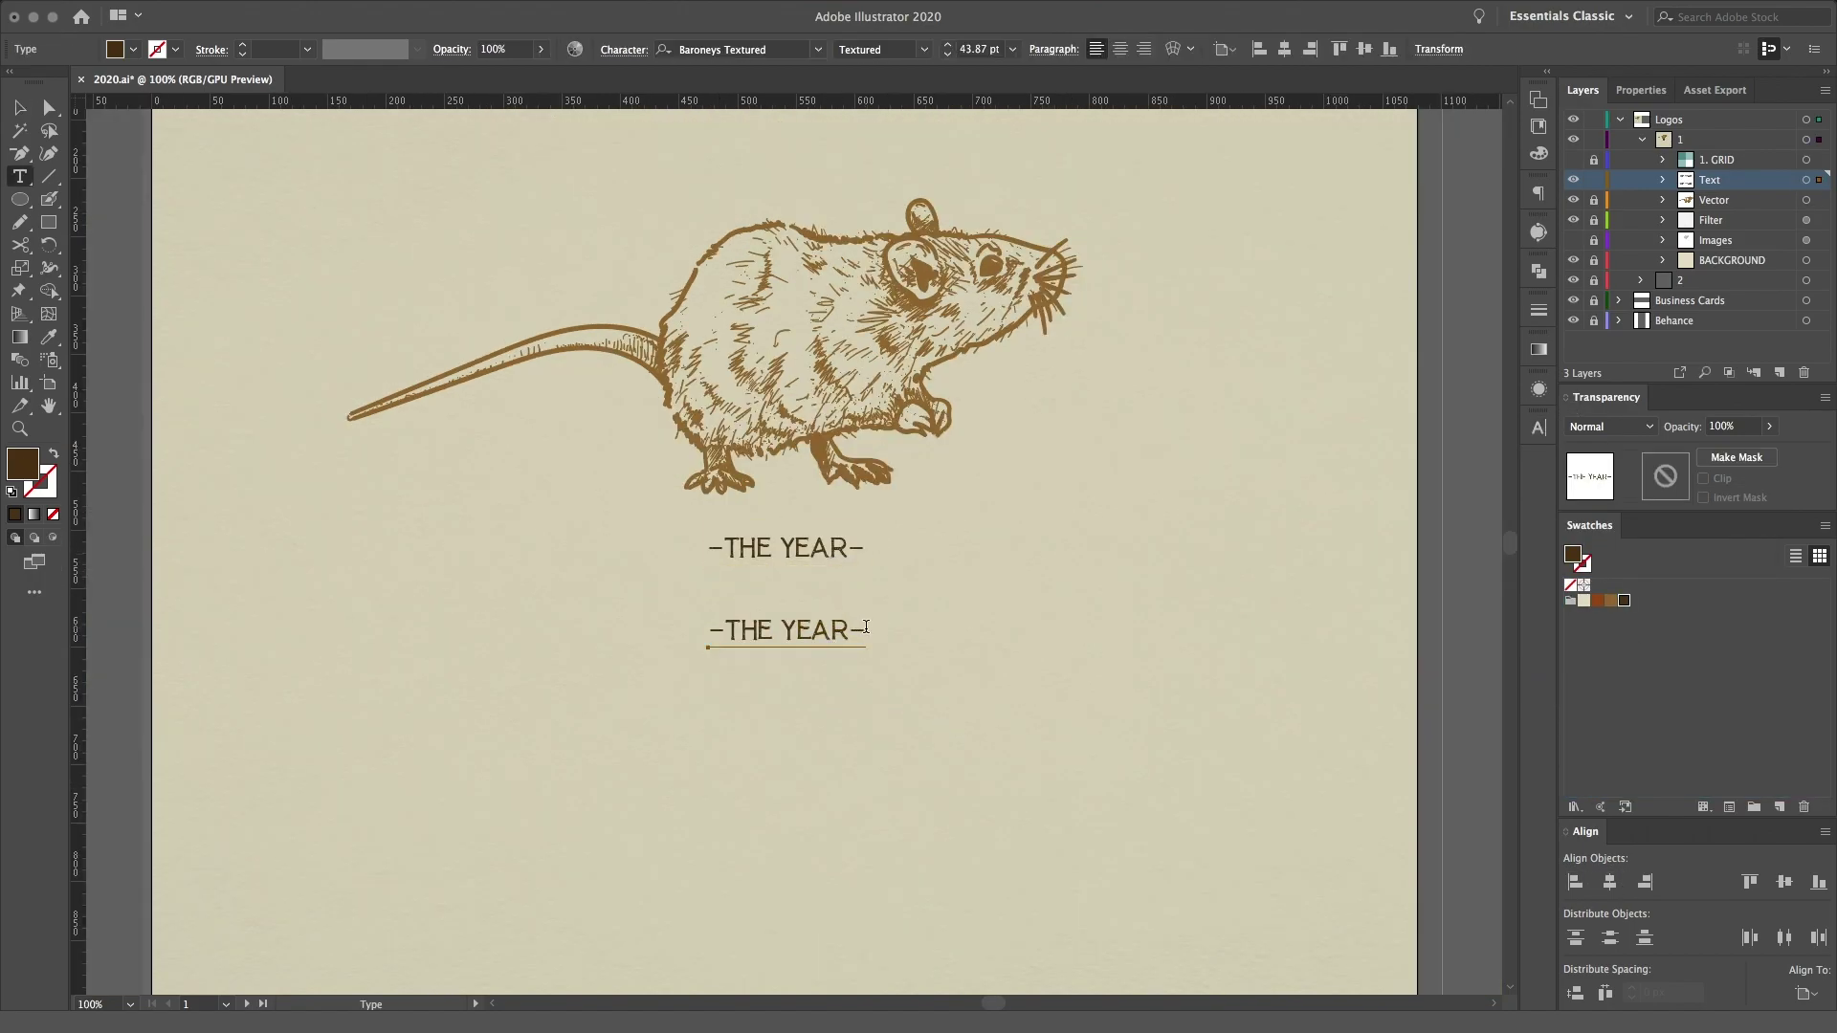
{"action": "left_click_drag", "start_coordinate": [866, 627], "coordinate": [689, 628]}
{"action": "key", "text": "BackSpace"}
{"action": "type", "text": "Twenty Twenty"}
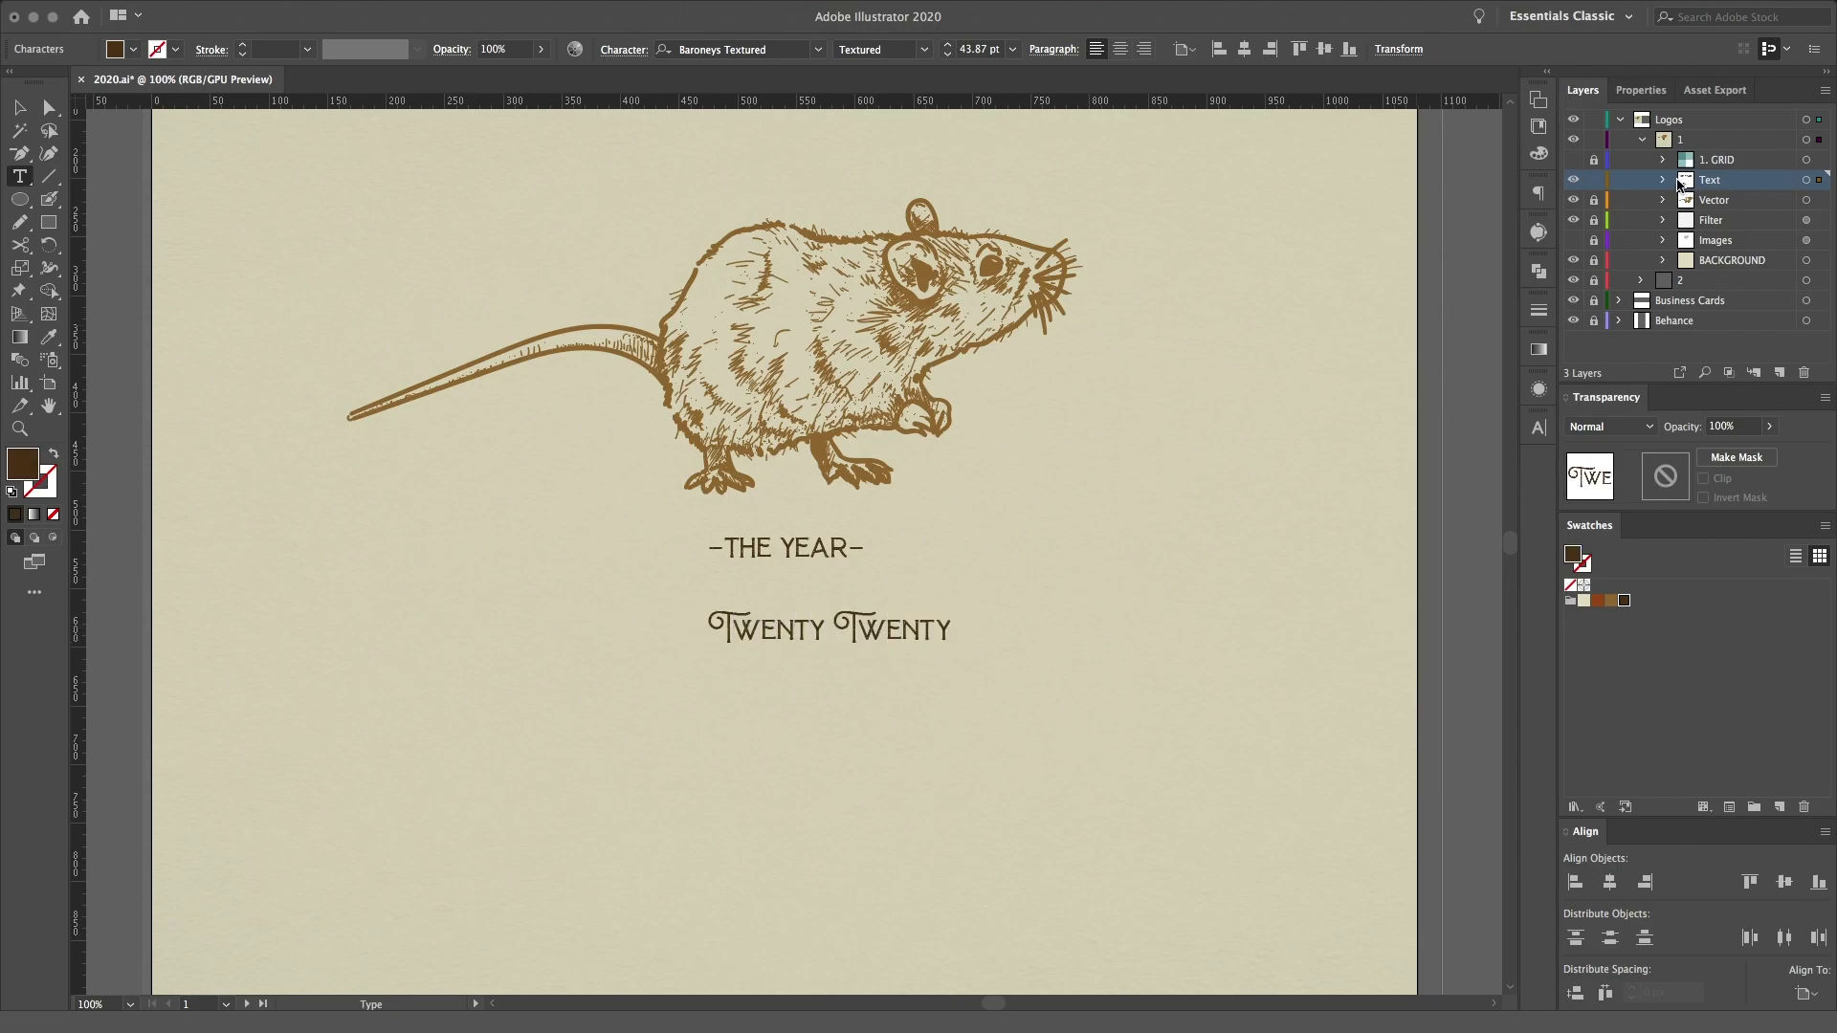
Step: Enlarge 'Twenty Twenty' and make its first T 164 pt with a 12 pt lower baseline
{"action": "left_click", "coordinate": [1680, 184]}
{"action": "key", "text": "ctrl+shift+period"}
{"action": "key", "text": "ctrl+shift+period"}
{"action": "key", "text": "ctrl+shift+period"}
{"action": "key", "text": "ctrl+t"}
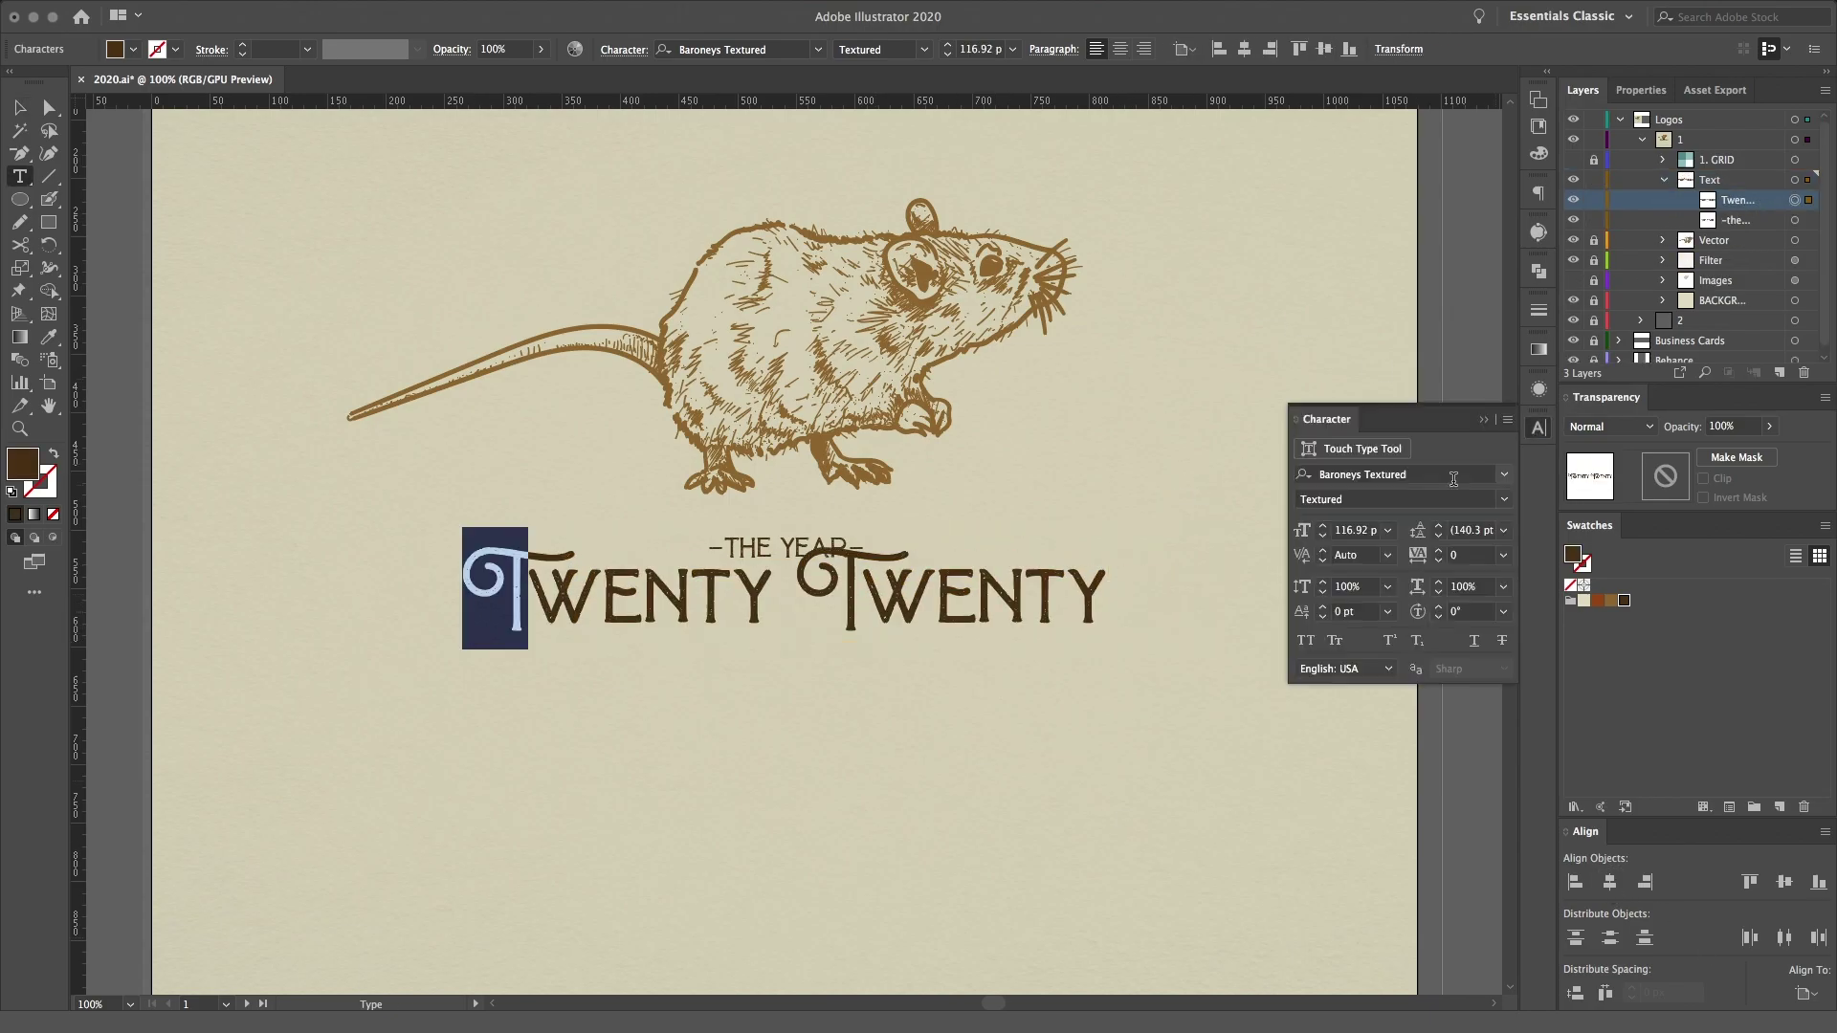
{"action": "key", "text": "ctrl+shift+period"}
{"action": "key", "text": "ctrl+shift+period"}
{"action": "key", "text": "ctrl+shift+period"}
{"action": "left_click", "coordinate": [1324, 617]}
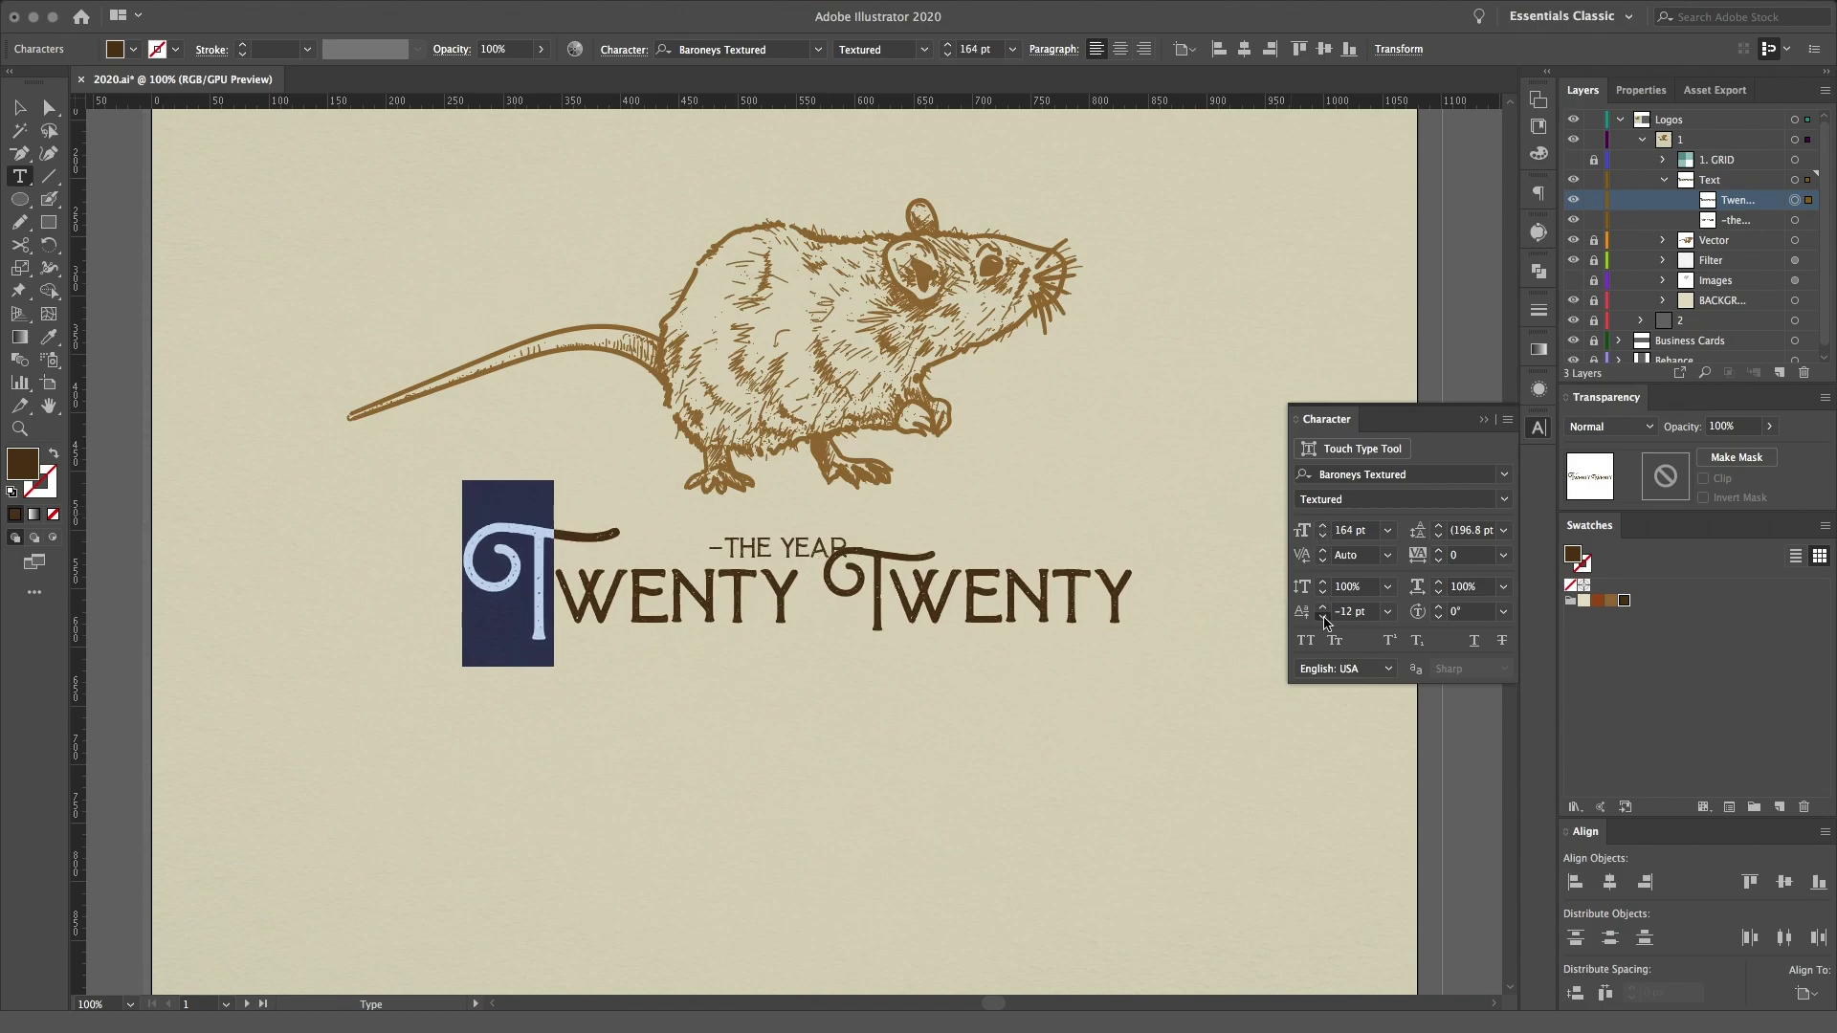
Step: Make the final Y 164 pt at -15 pt baseline, tighten T–Y spacing, and scale the heading up
{"action": "left_click_drag", "start_coordinate": [1091, 613], "coordinate": [1132, 618]}
{"action": "key", "text": "ctrl+shift+period"}
{"action": "key", "text": "ctrl+shift+period"}
{"action": "key", "text": "ctrl+shift+period"}
{"action": "key", "text": "alt+shift+Down"}
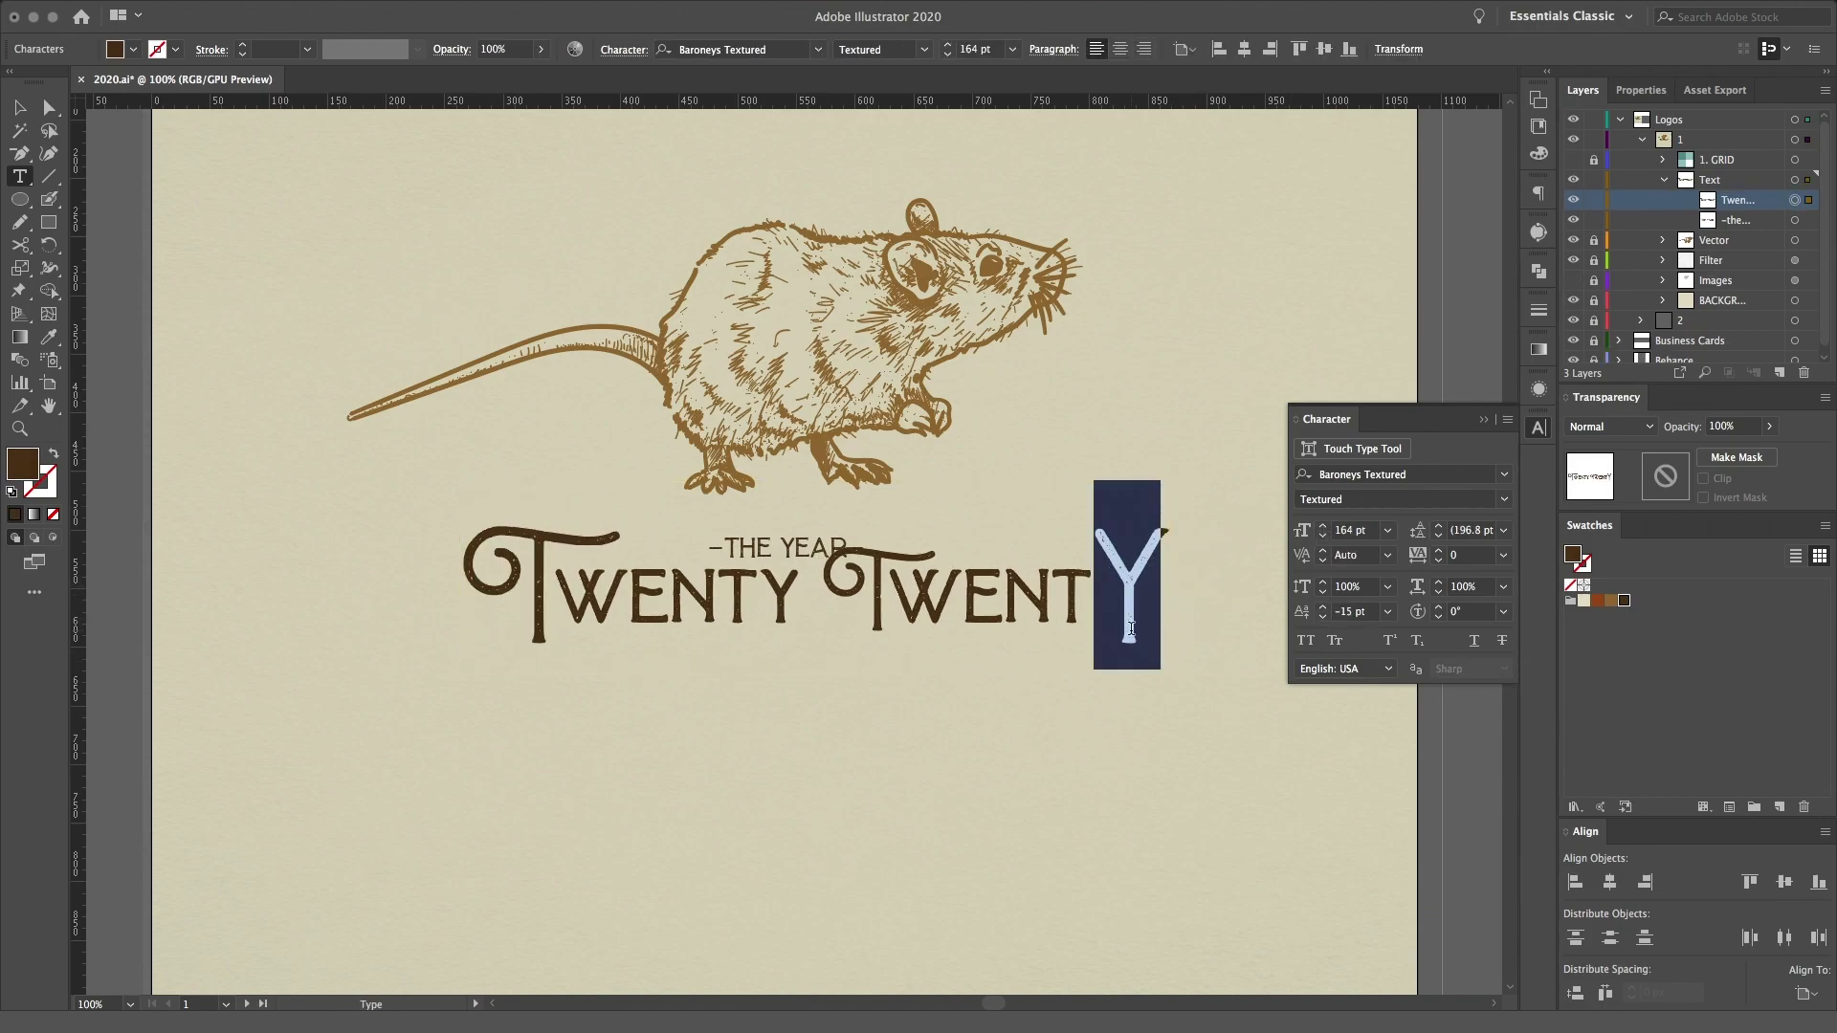
{"action": "key", "text": "shift+Left"}
{"action": "left_click", "coordinate": [1438, 562]}
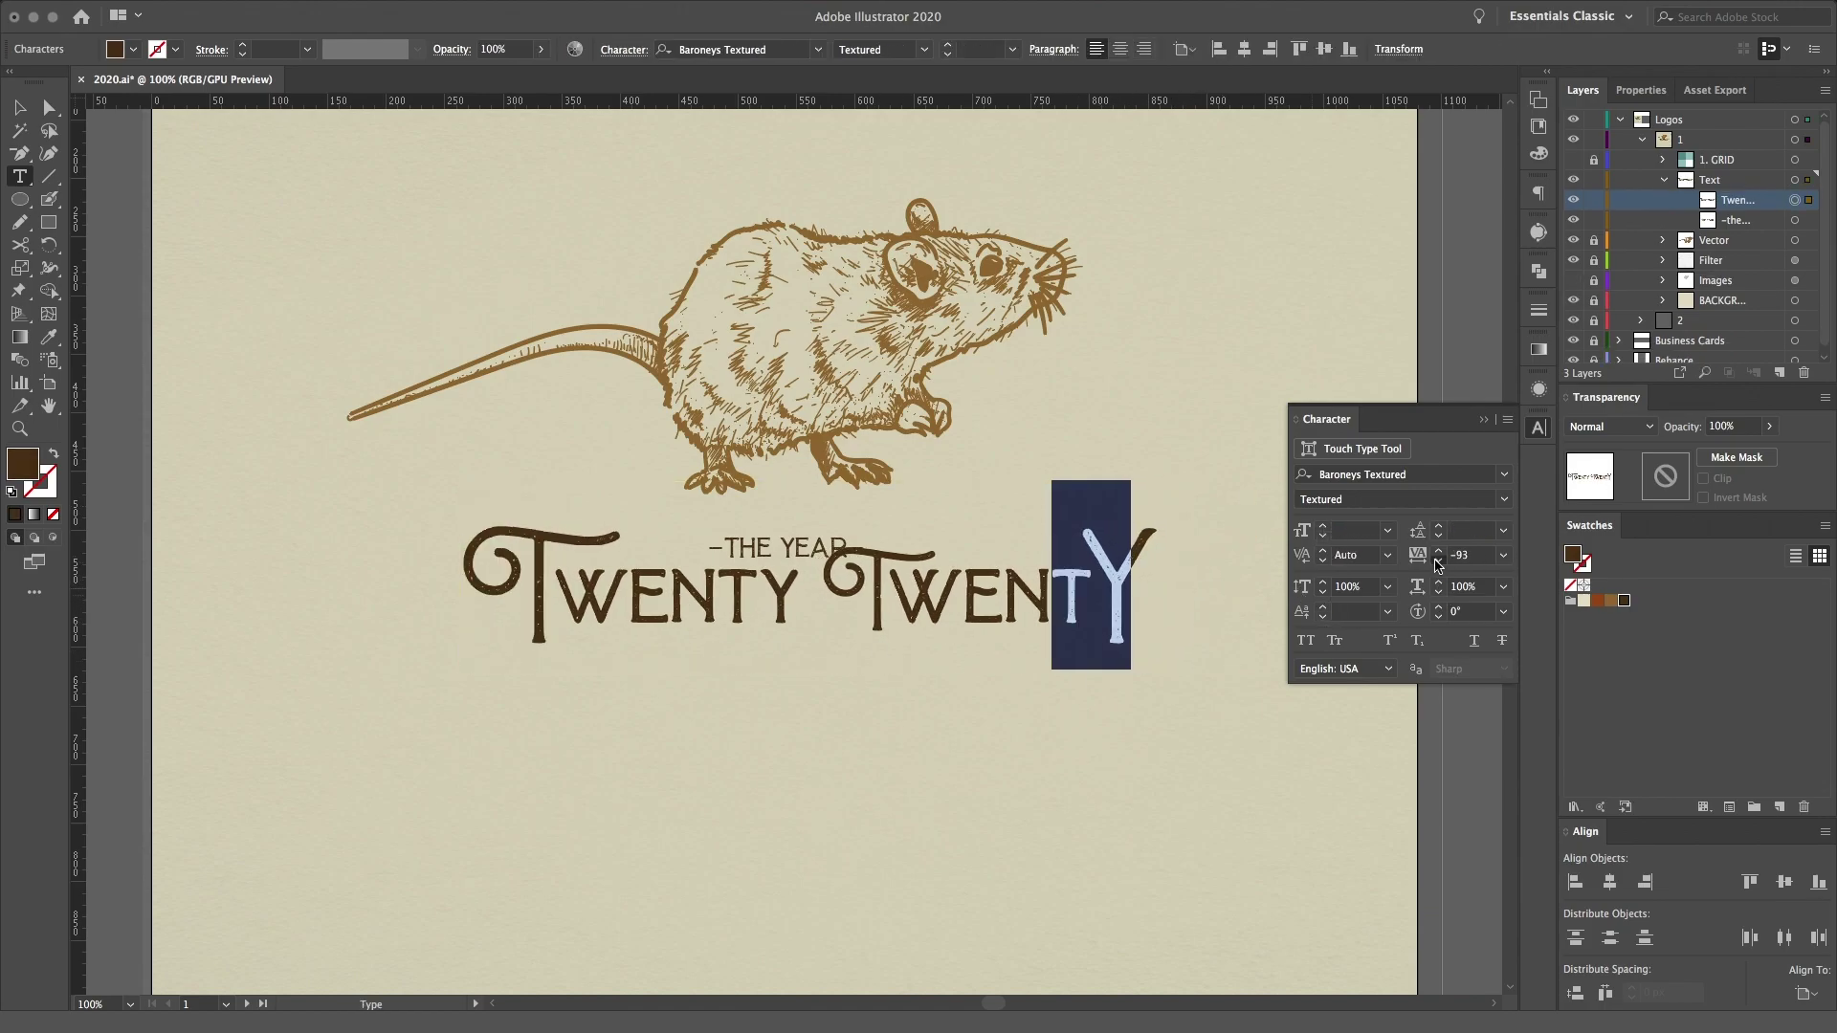
{"action": "key", "text": "Escape"}
{"action": "key", "text": "ctrl+minus"}
{"action": "left_click_drag", "start_coordinate": [555, 612], "coordinate": [447, 654]}
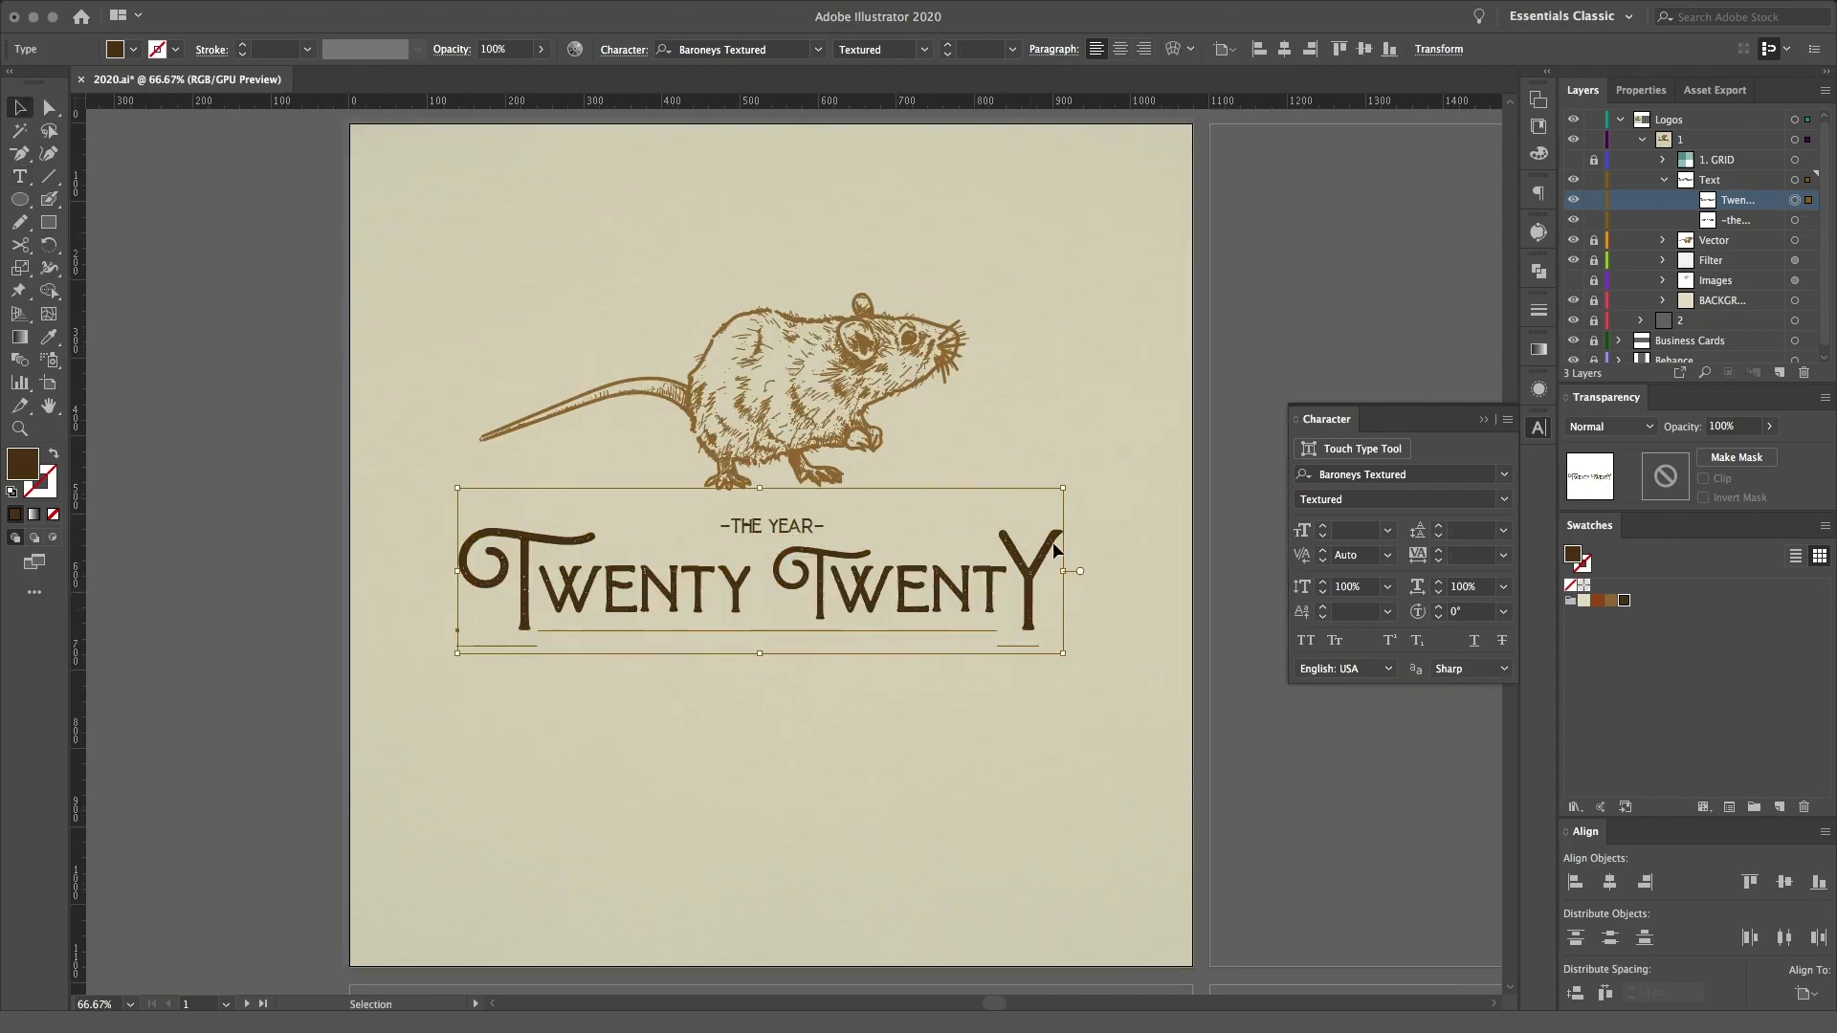
Step: Draw a rounded bar beneath the heading and fill it brown
{"action": "left_click", "coordinate": [1087, 689]}
{"action": "scroll", "coordinate": [1087, 689], "scroll_direction": "right", "scroll_amount": 2}
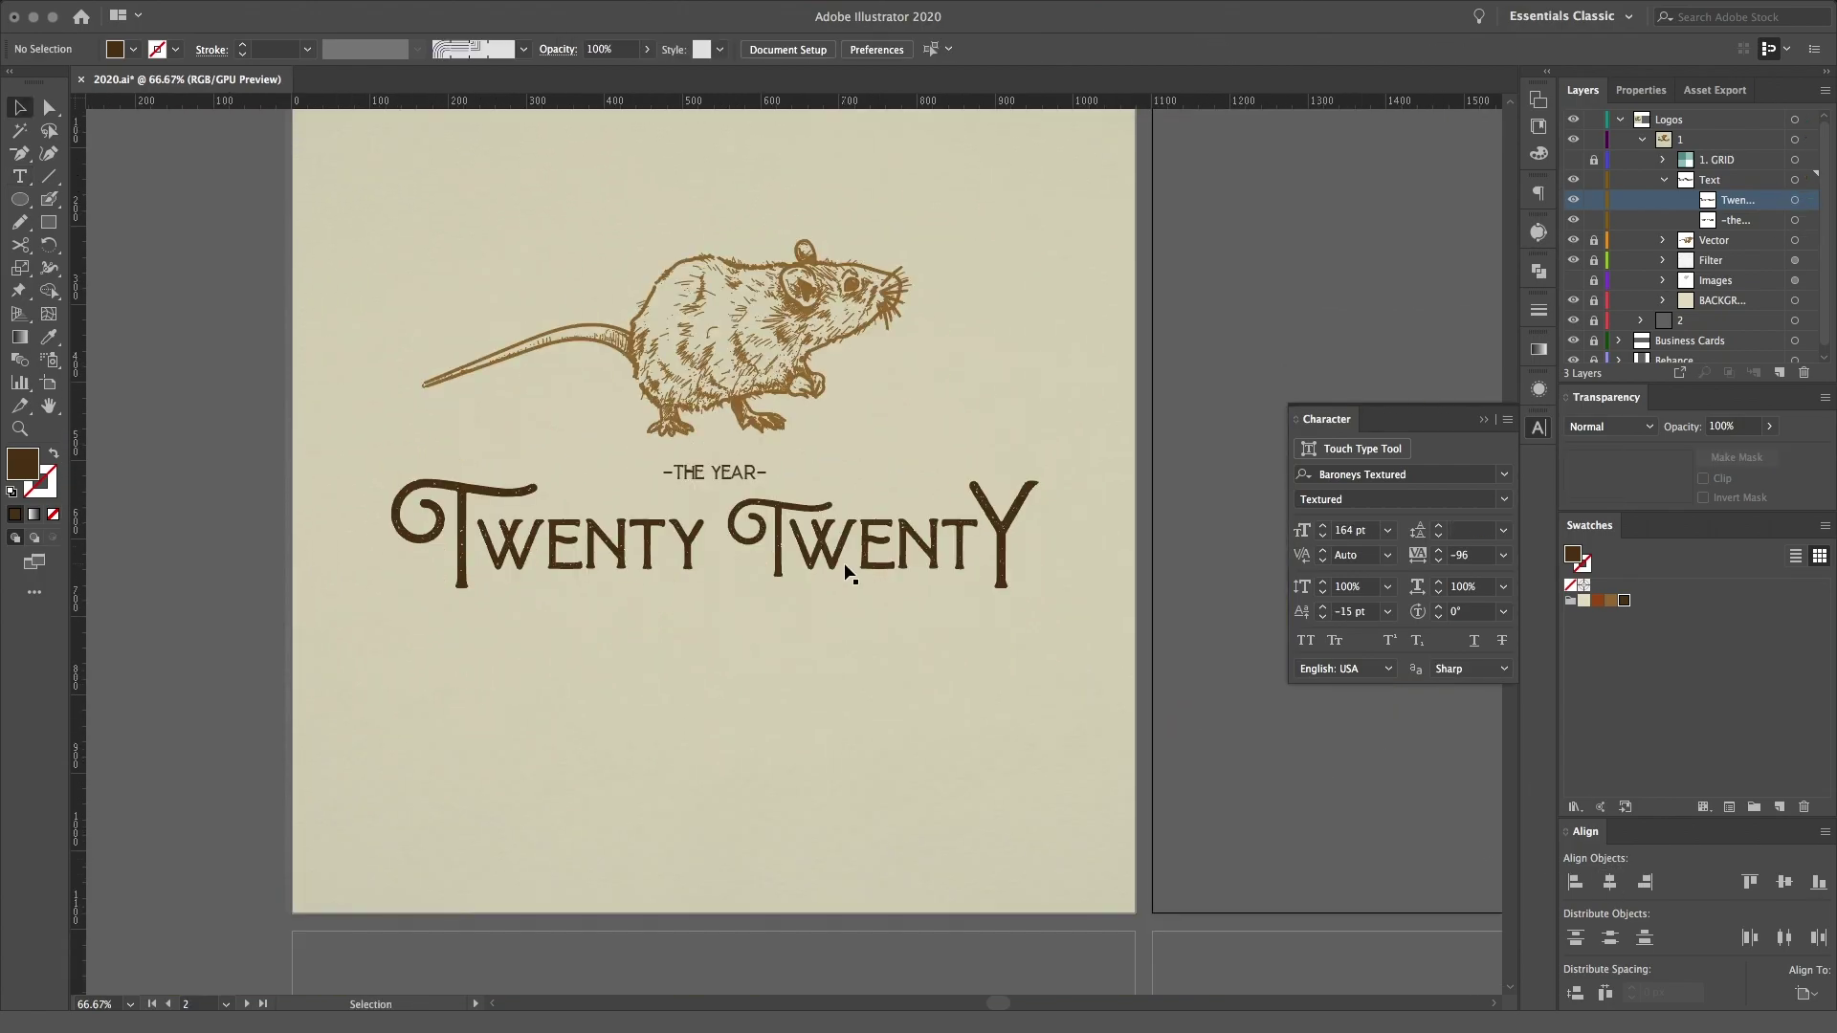
{"action": "left_click", "coordinate": [715, 472]}
{"action": "left_click", "coordinate": [1005, 758]}
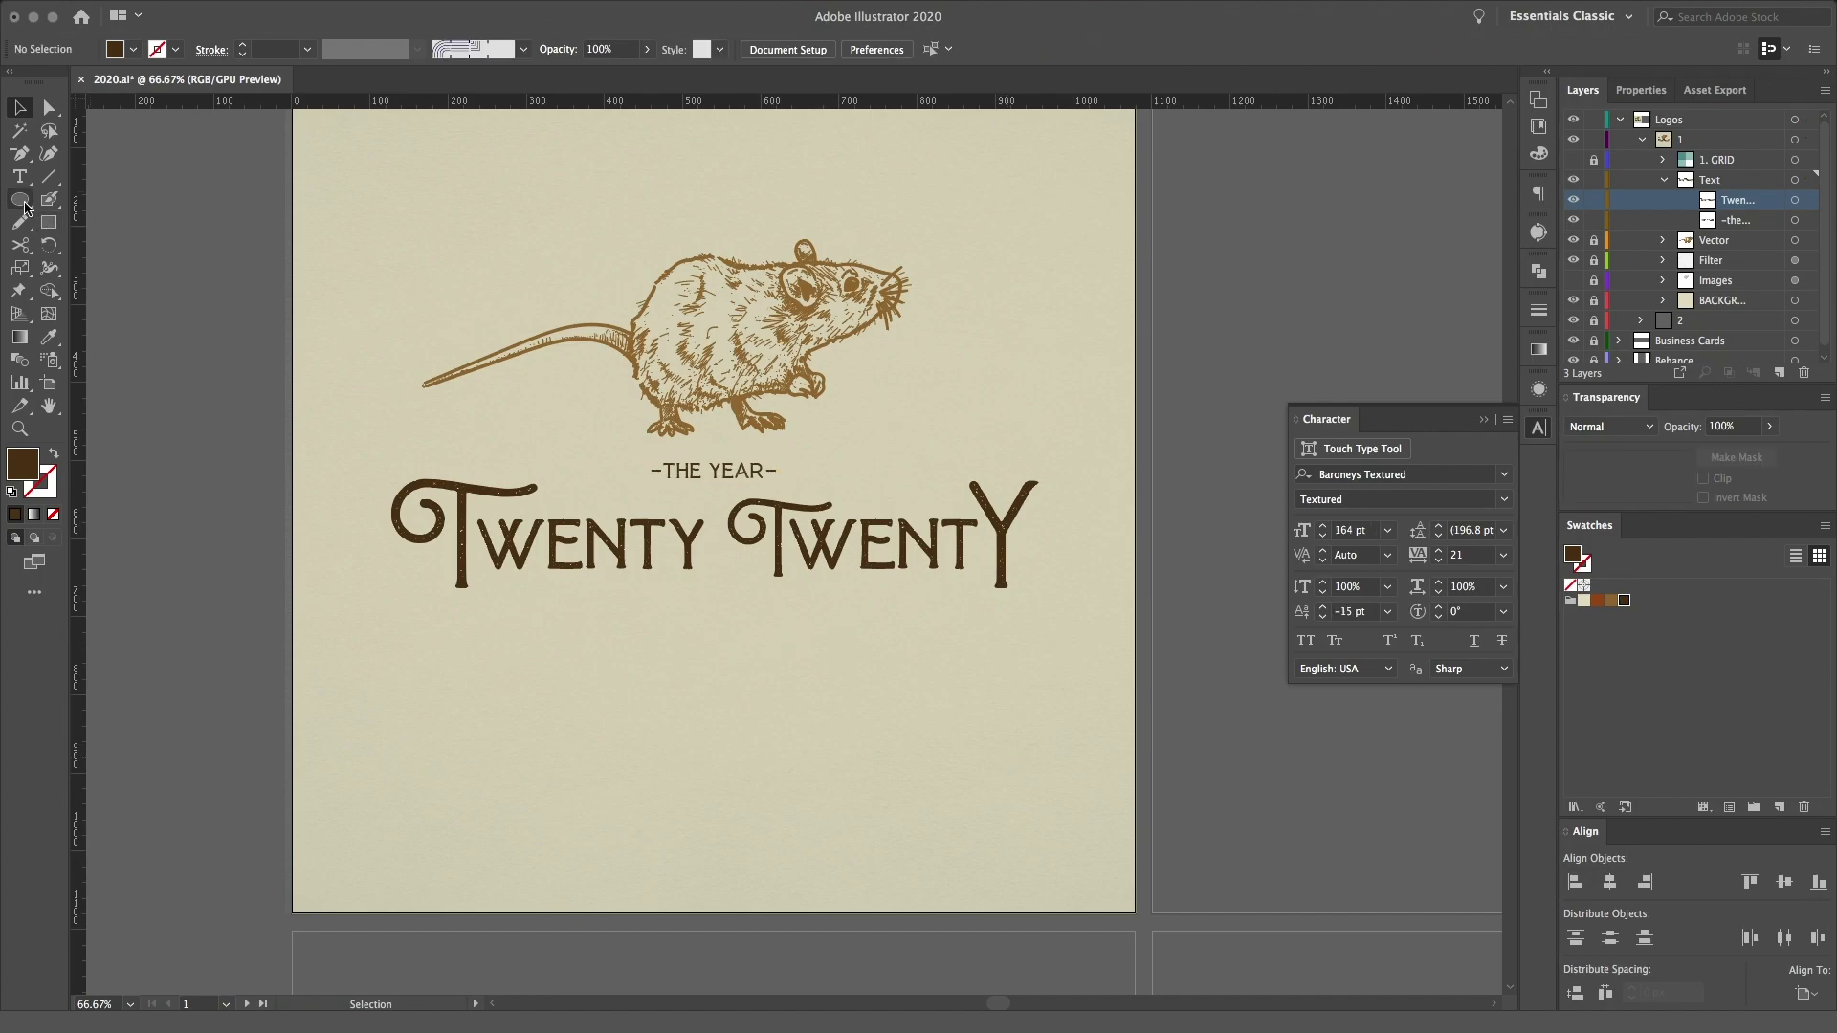
{"action": "left_click_drag", "start_coordinate": [910, 654], "coordinate": [891, 652]}
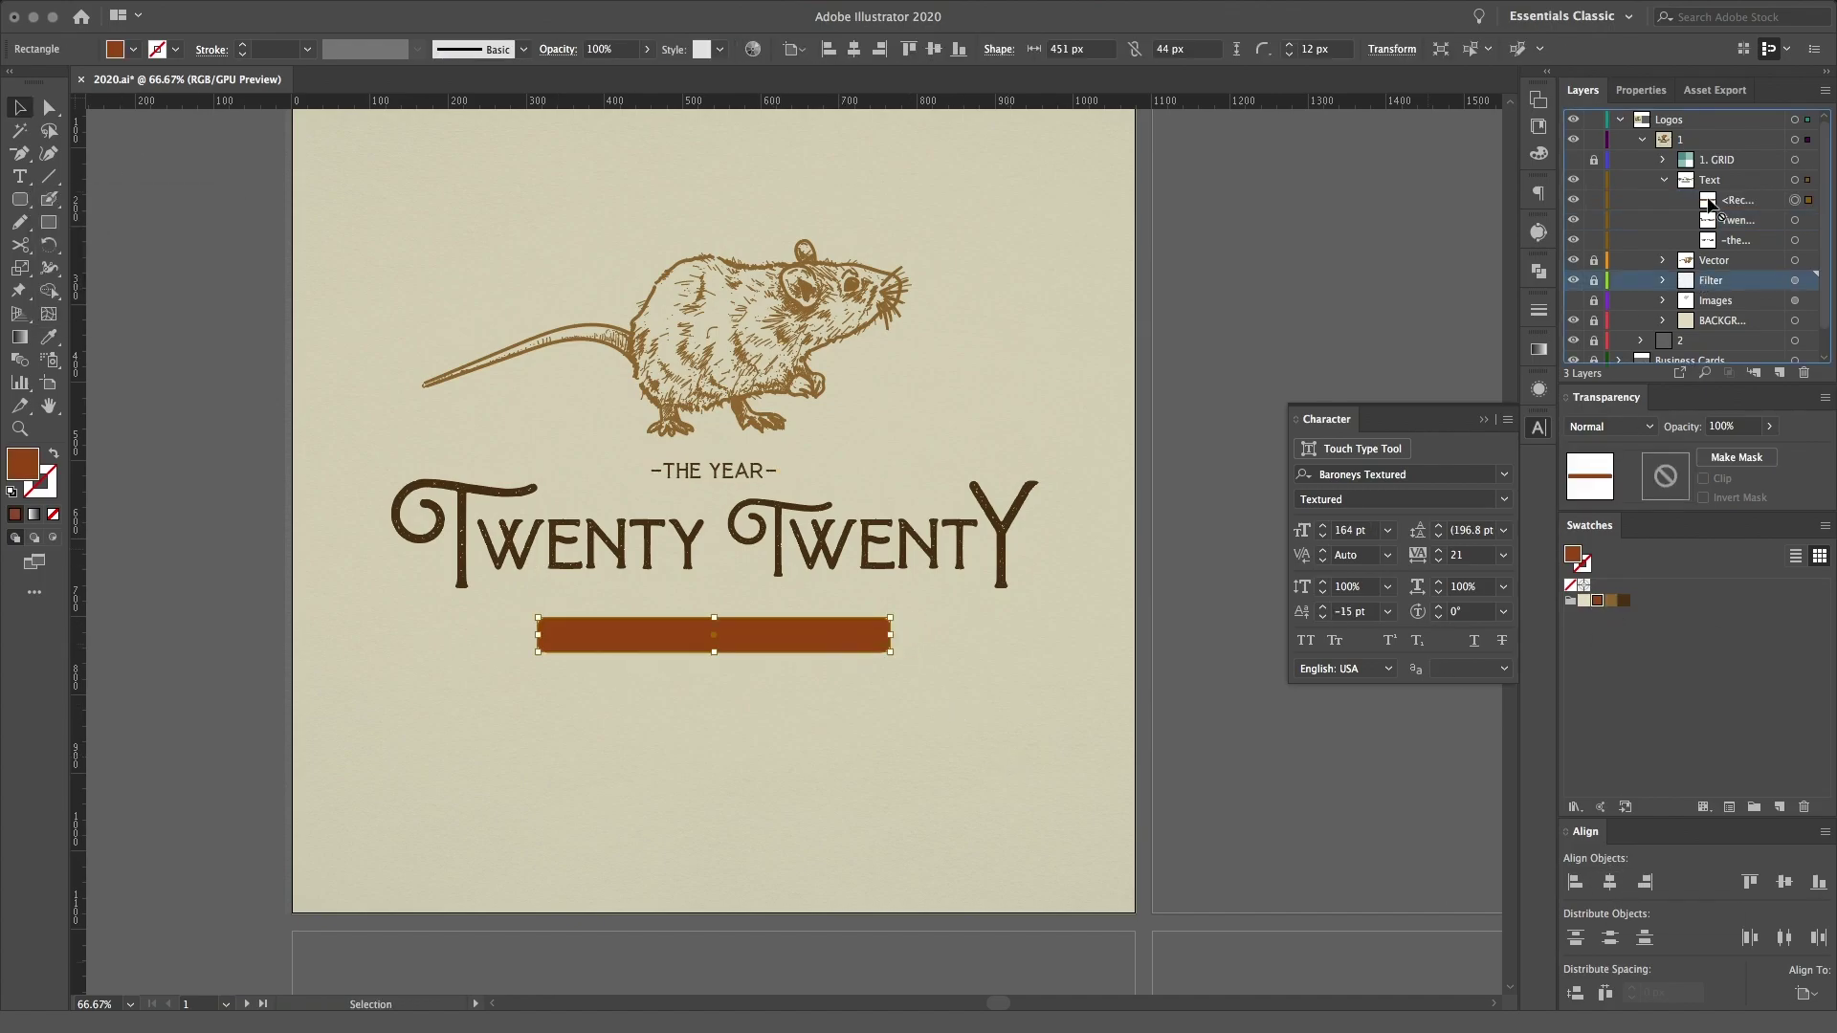
{"action": "double_click", "coordinate": [22, 464]}
{"action": "key", "text": "Return"}
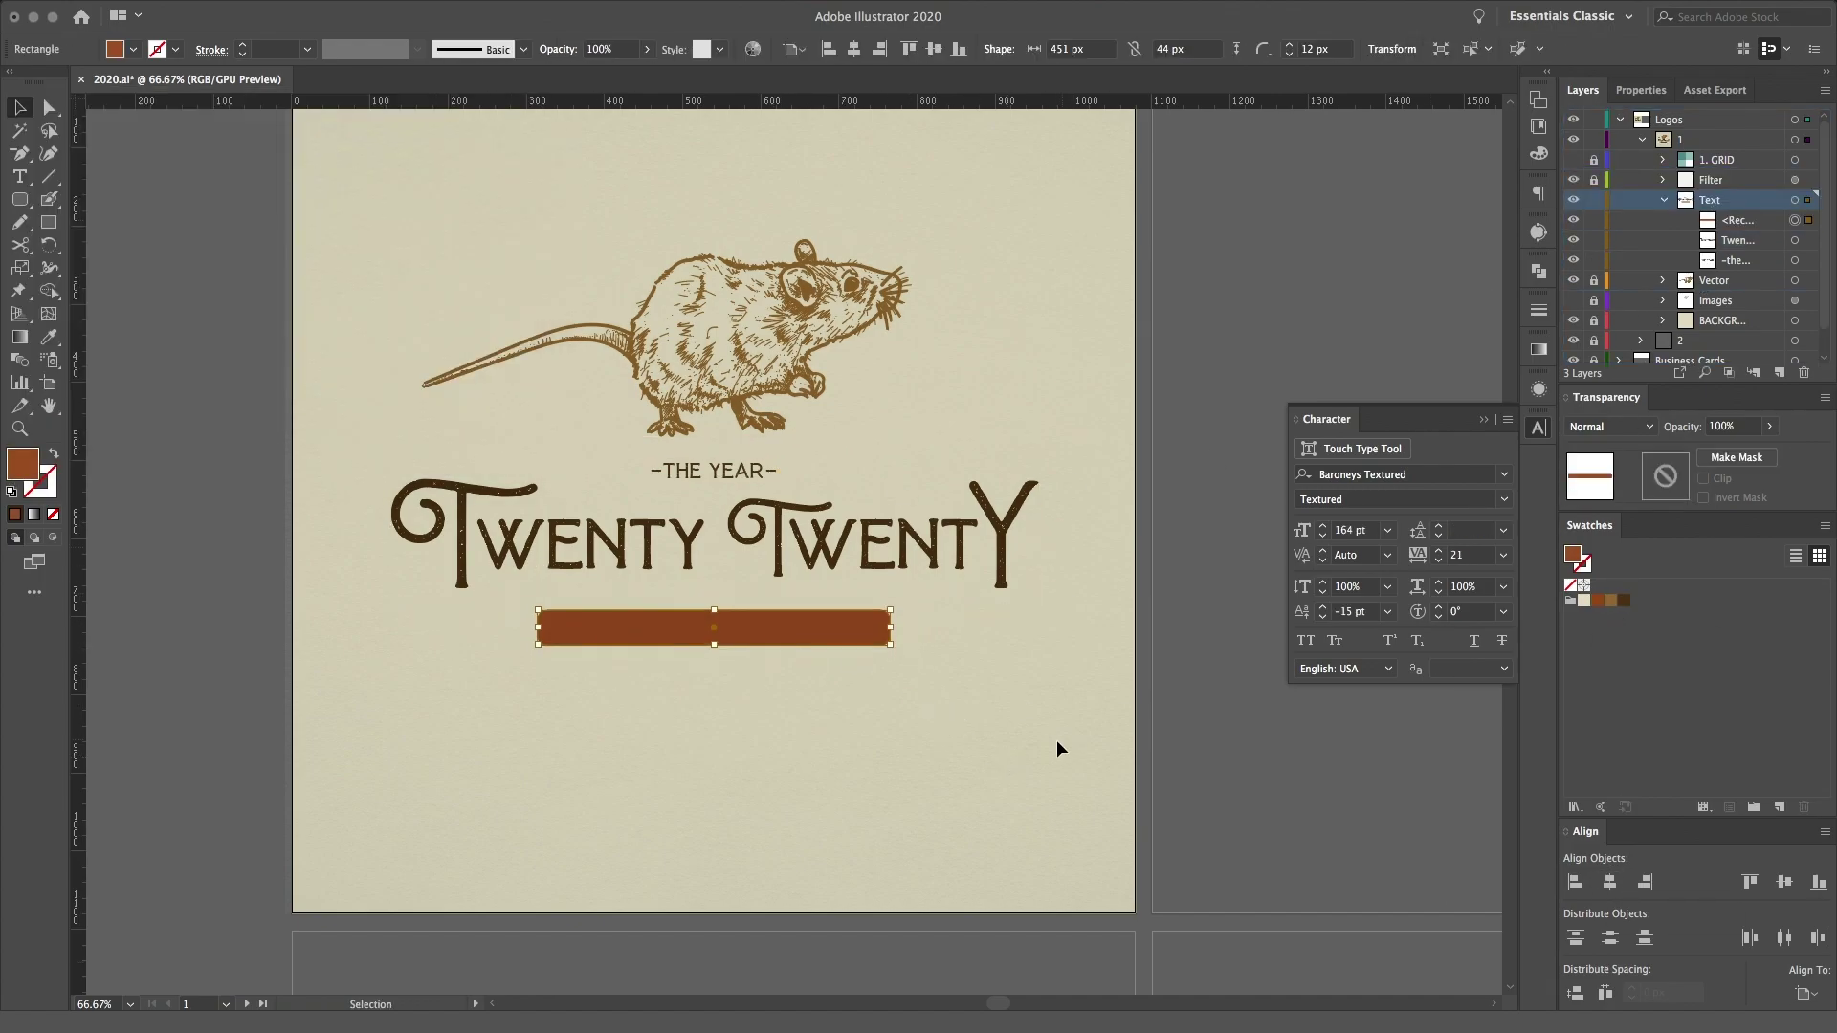
Step: Type 'YEAR OF THE RAT' and set it in GM Hightop with All Caps
{"action": "scroll", "coordinate": [1059, 751], "scroll_direction": "up", "scroll_amount": 1}
{"action": "key", "text": "t"}
{"action": "left_click", "coordinate": [608, 817]}
{"action": "type", "text": "YEAR OF THE RAT"}
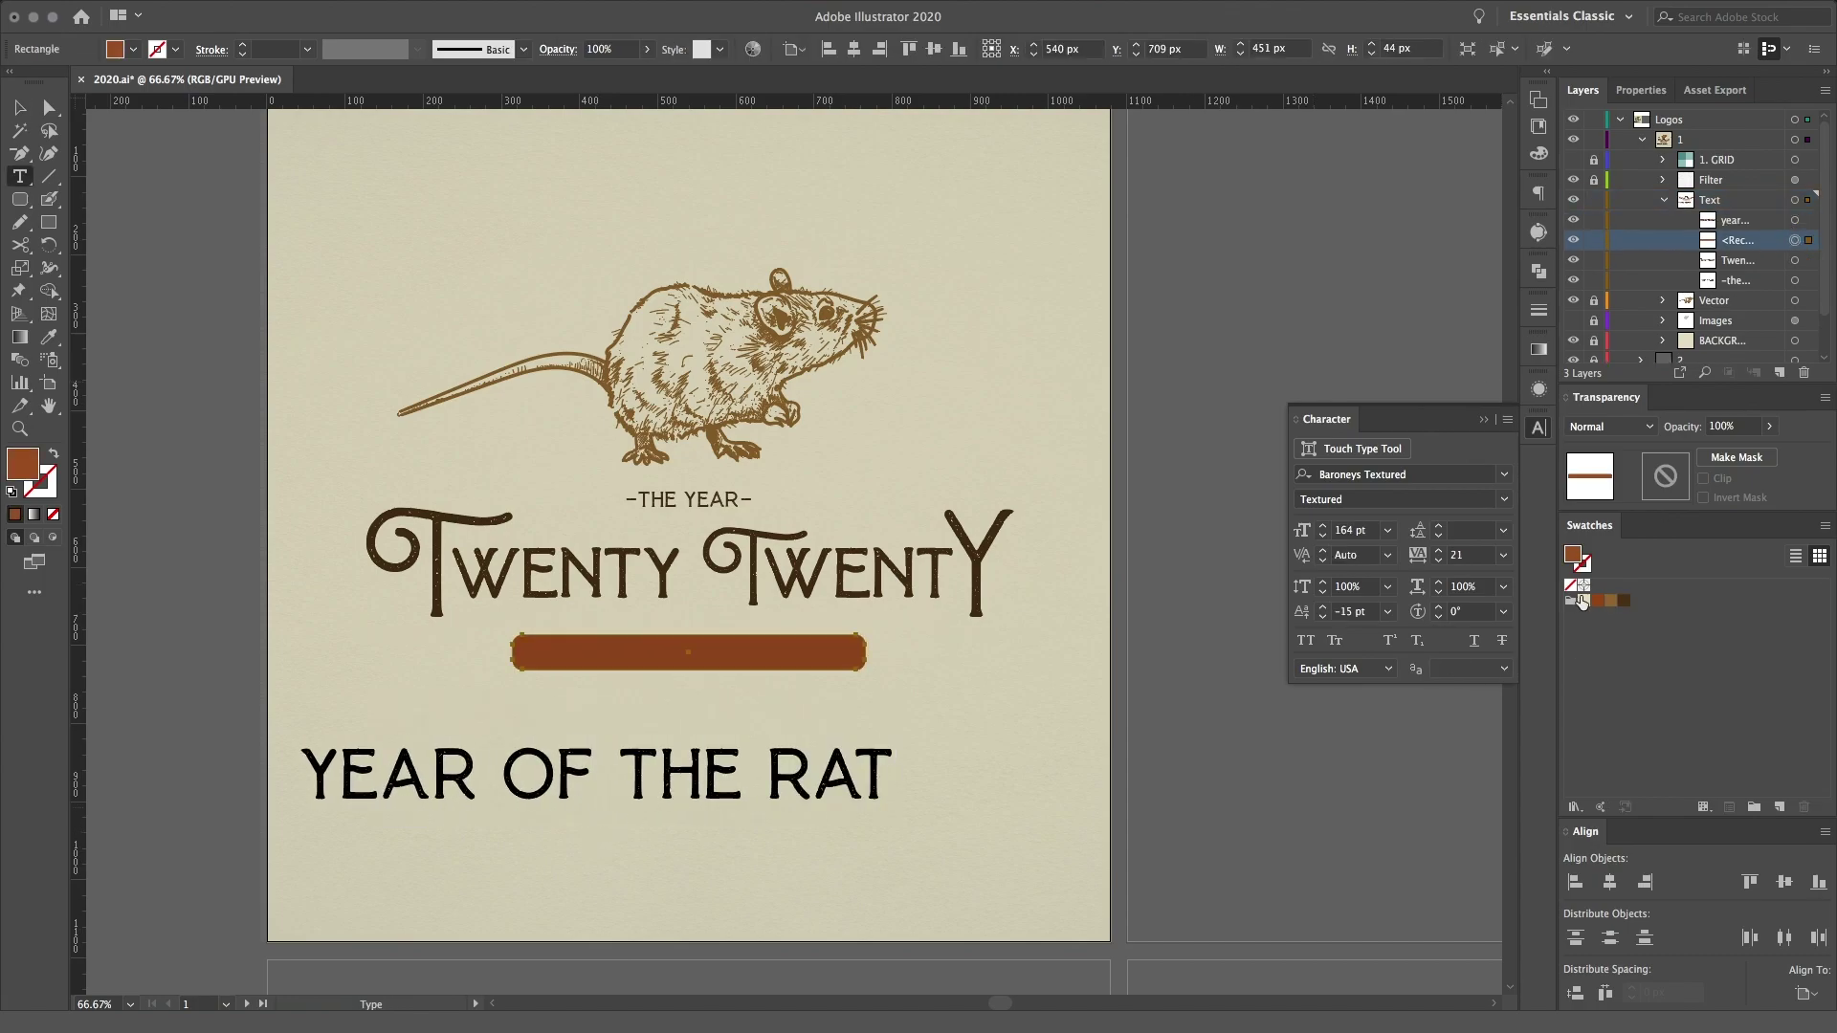
{"action": "key", "text": "Escape"}
{"action": "left_click", "coordinate": [1387, 473]}
{"action": "type", "text": "gm"}
{"action": "left_click", "coordinate": [1387, 569]}
{"action": "left_click", "coordinate": [1507, 419]}
Step: Place the text on the brown bar, colour it cream at 34 pt, and widen its tracking
{"action": "left_click", "coordinate": [1531, 521]}
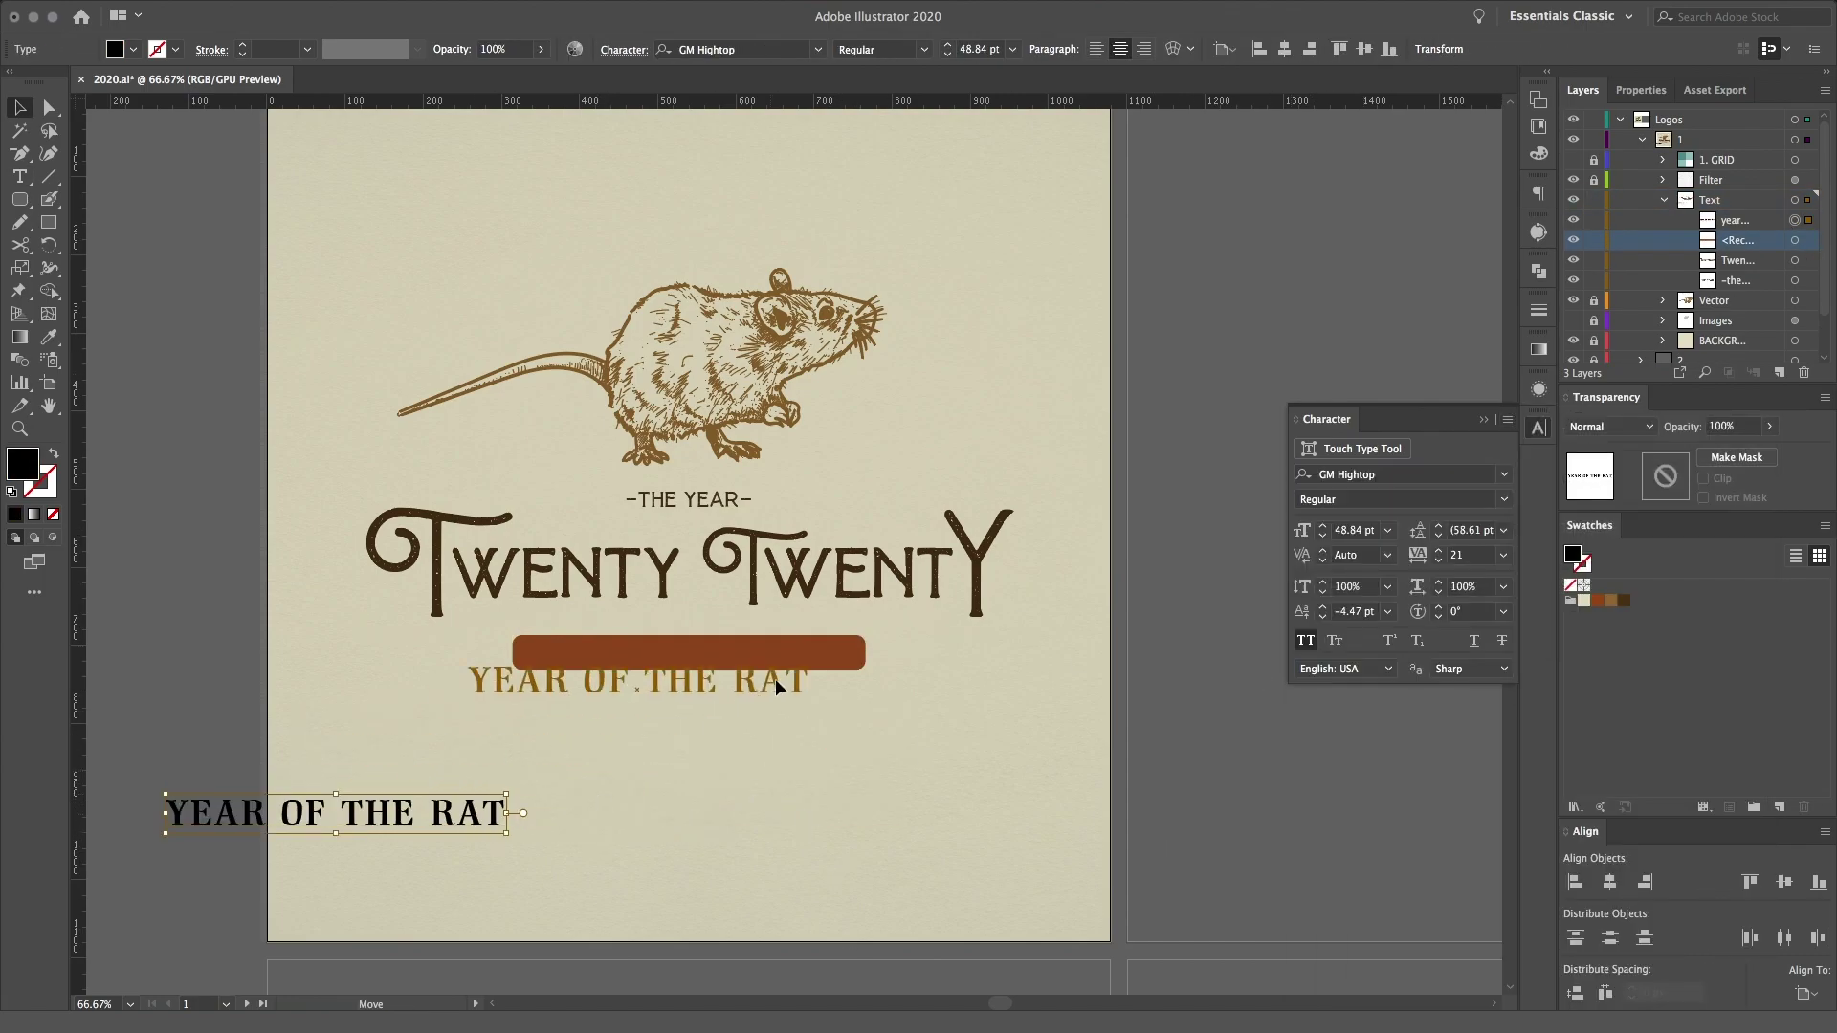
{"action": "left_click_drag", "start_coordinate": [446, 799], "coordinate": [689, 653]}
{"action": "left_click", "coordinate": [1584, 600]}
{"action": "key", "text": "alt+Right"}
{"action": "key", "text": "alt+Right"}
{"action": "key", "text": "alt+Right"}
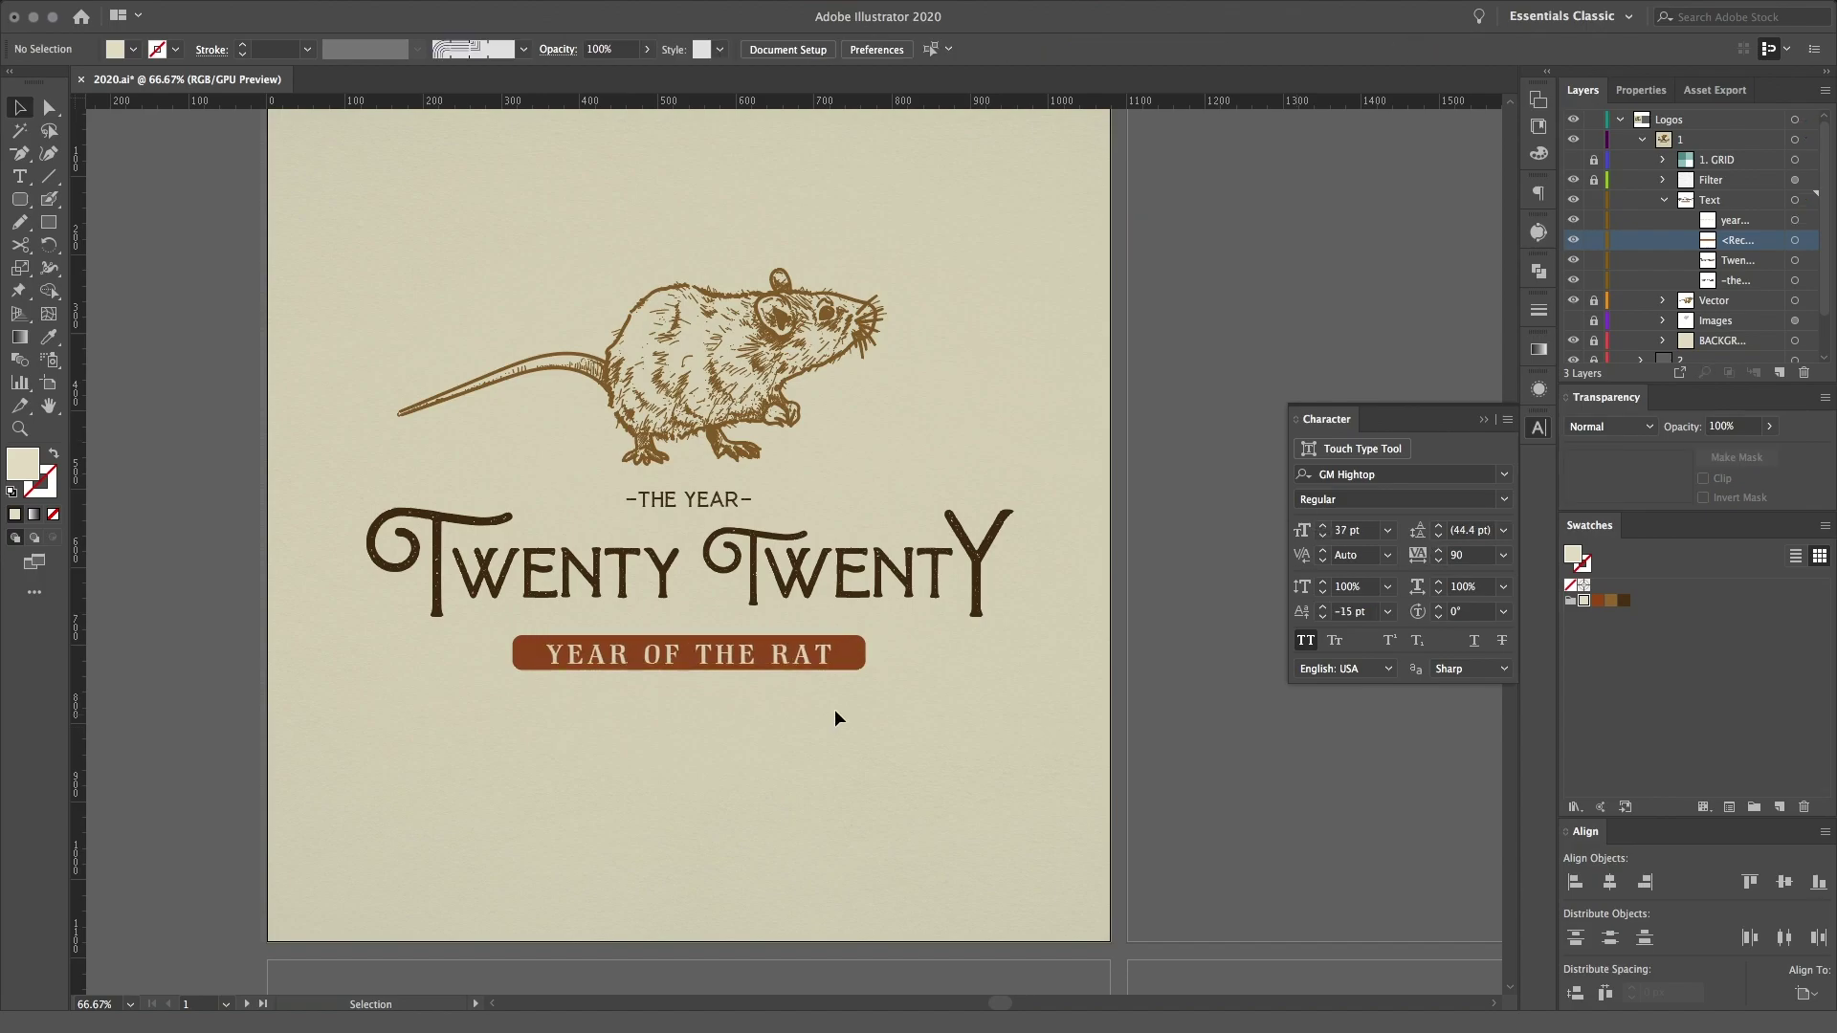
{"action": "left_click", "coordinate": [1000, 737]}
{"action": "key", "text": "ctrl+equal"}
{"action": "key", "text": "ctrl+equal"}
{"action": "key", "text": "alt+Right"}
{"action": "key", "text": "alt+Right"}
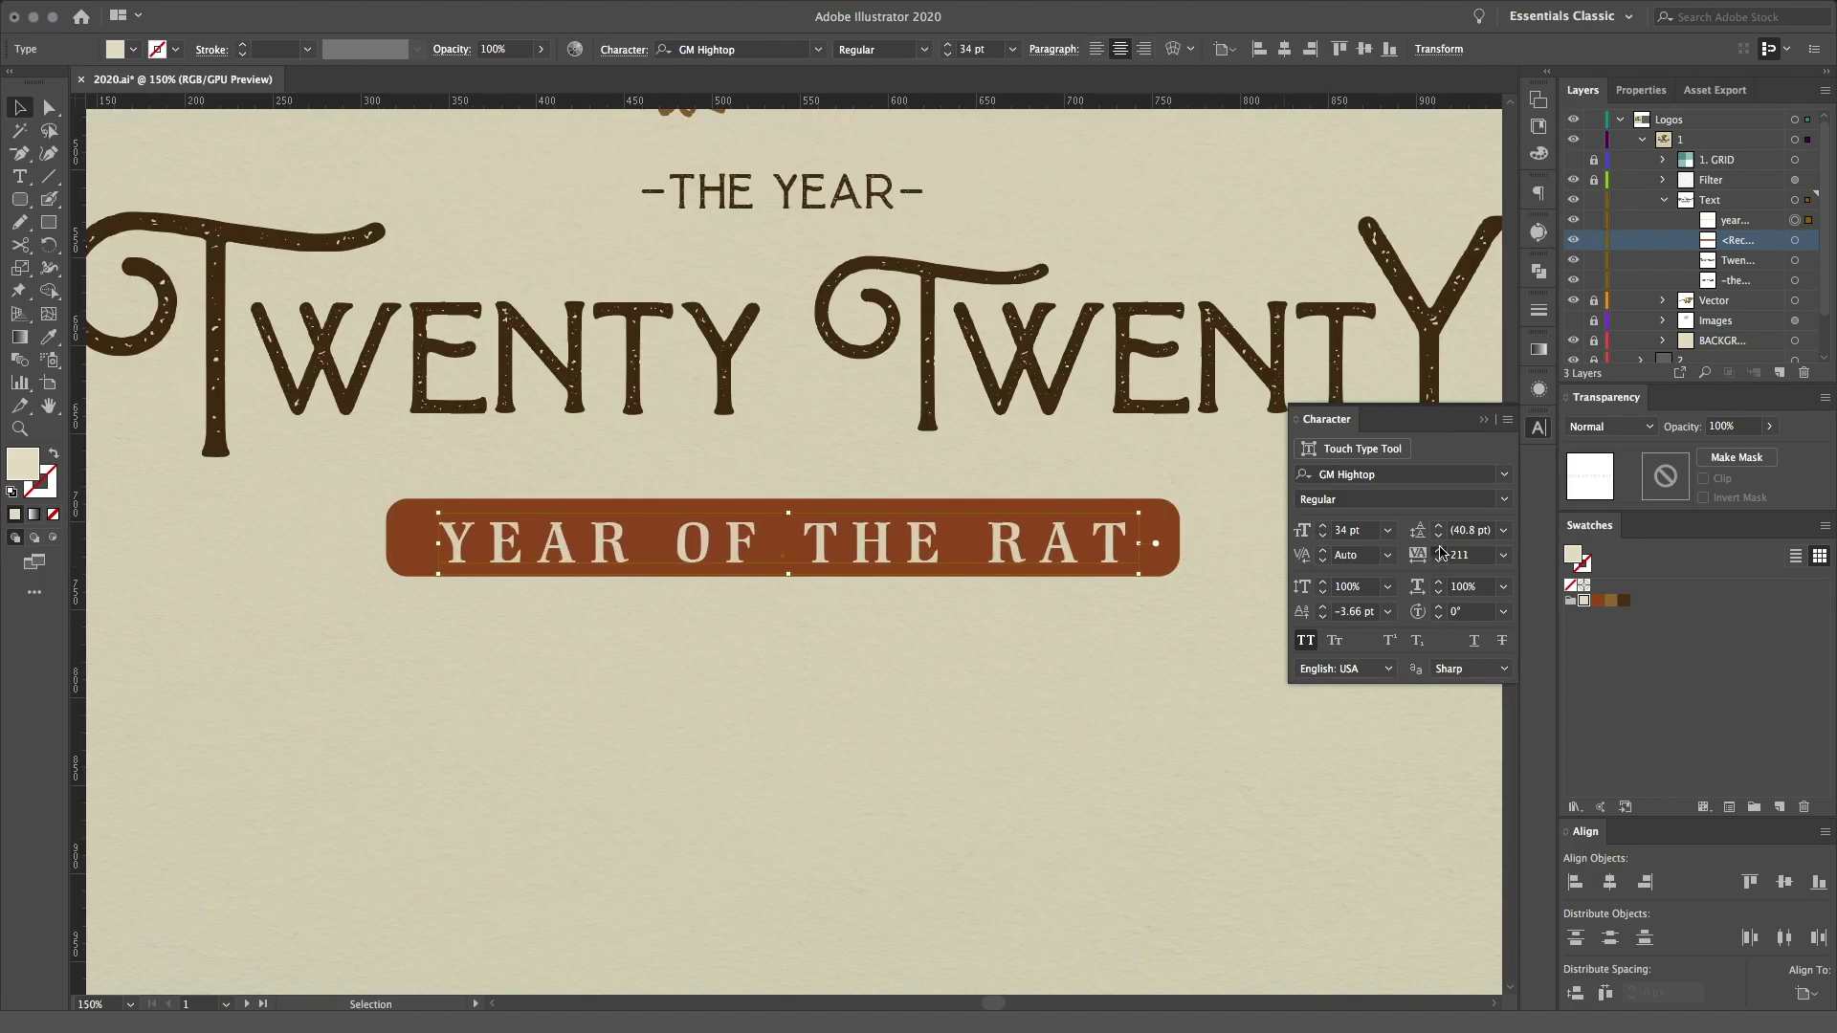
{"action": "key", "text": "alt+Right"}
{"action": "key", "text": "alt+Right"}
Step: Fit the artboard, then select the brown bar and zoom in on it
{"action": "left_click", "coordinate": [1129, 737]}
{"action": "key", "text": "ctrl+0"}
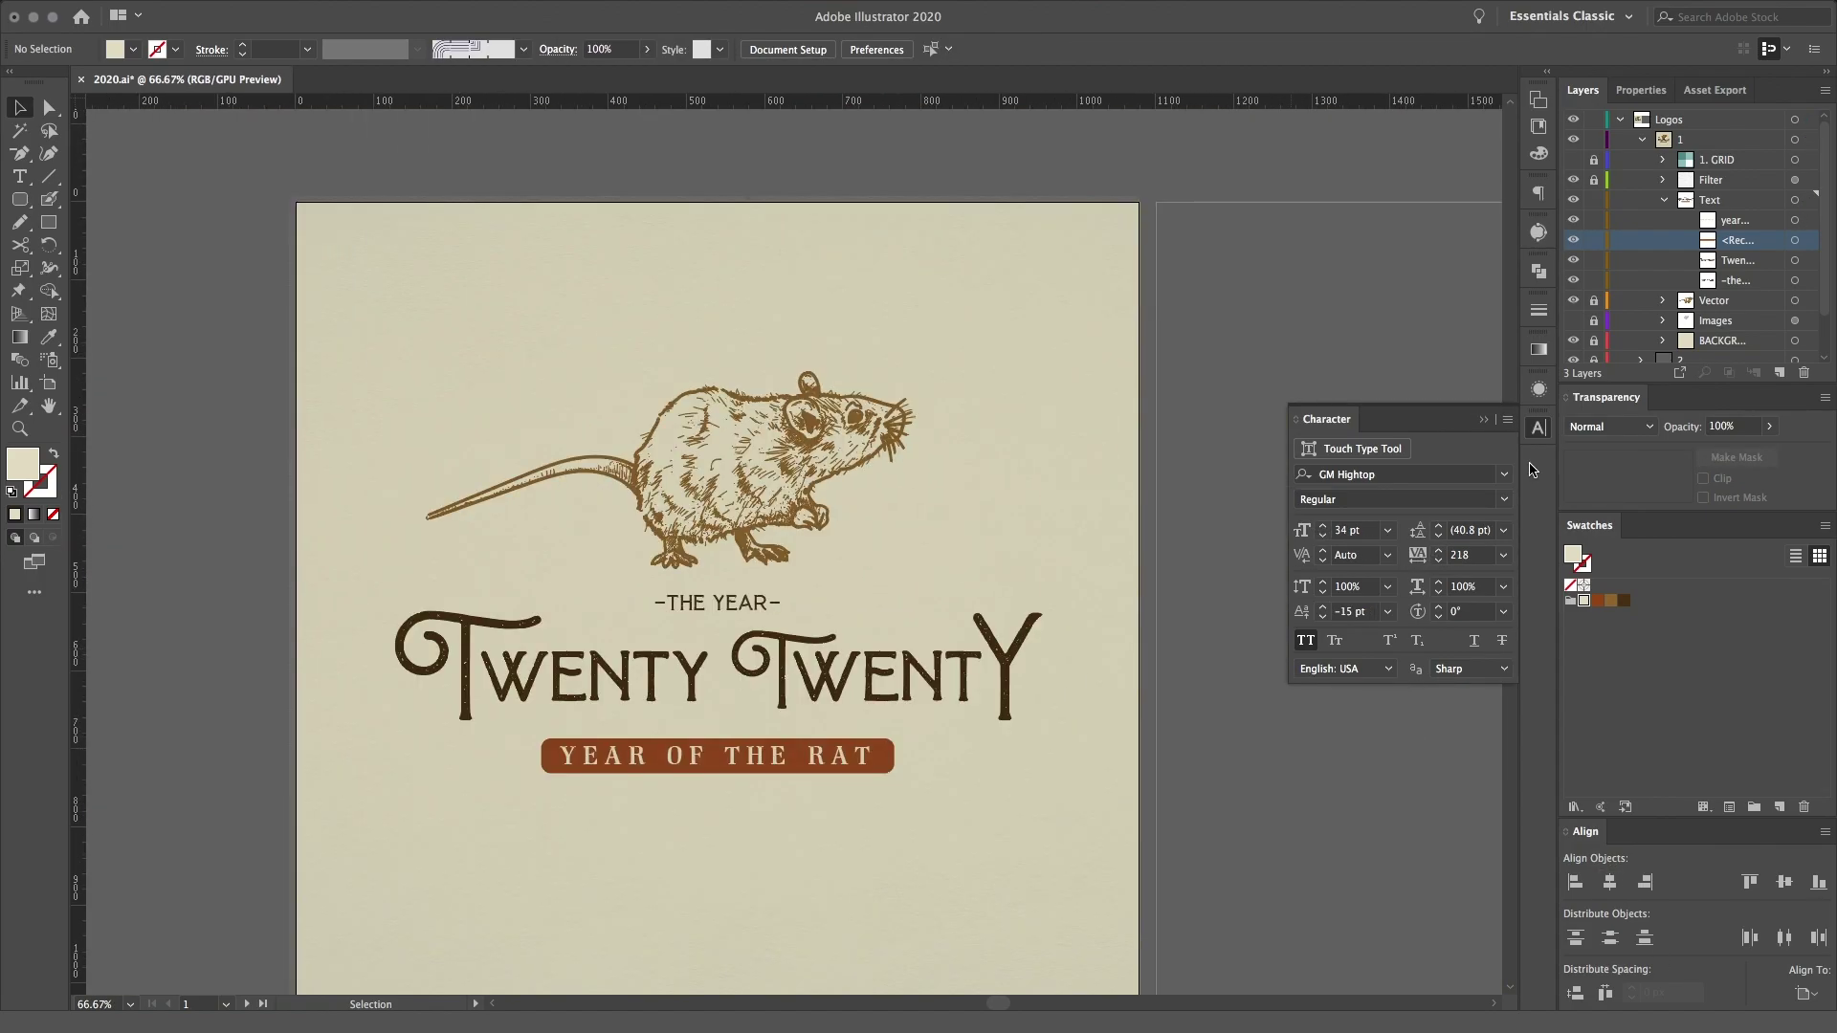
{"action": "left_click", "coordinate": [972, 638]}
{"action": "key", "text": "ctrl+equal"}
{"action": "key", "text": "ctrl+equal"}
{"action": "key", "text": "ctrl+equal"}
Step: Move the banner rectangle onto its own new layer and deselect it
{"action": "left_click", "coordinate": [1779, 372]}
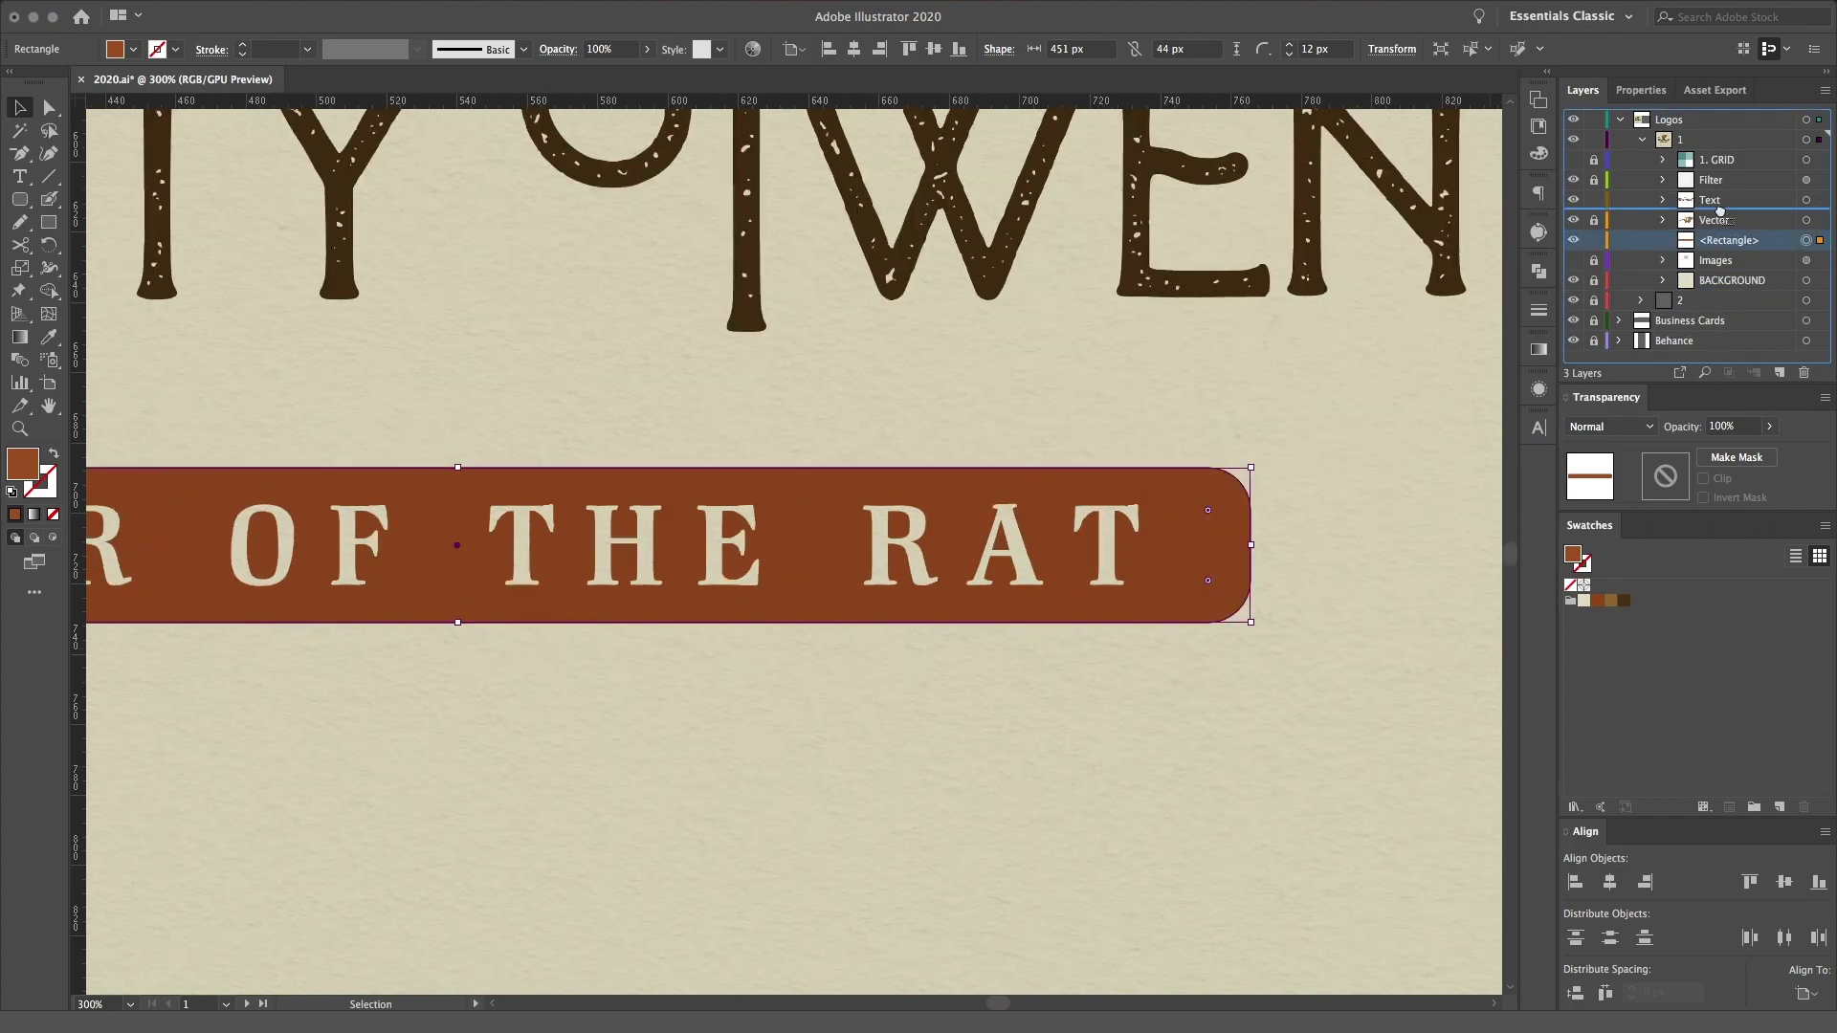
{"action": "left_click_drag", "start_coordinate": [1736, 260], "coordinate": [1722, 222]}
{"action": "left_click", "coordinate": [1797, 244]}
{"action": "key", "text": "ctrl+shift+a"}
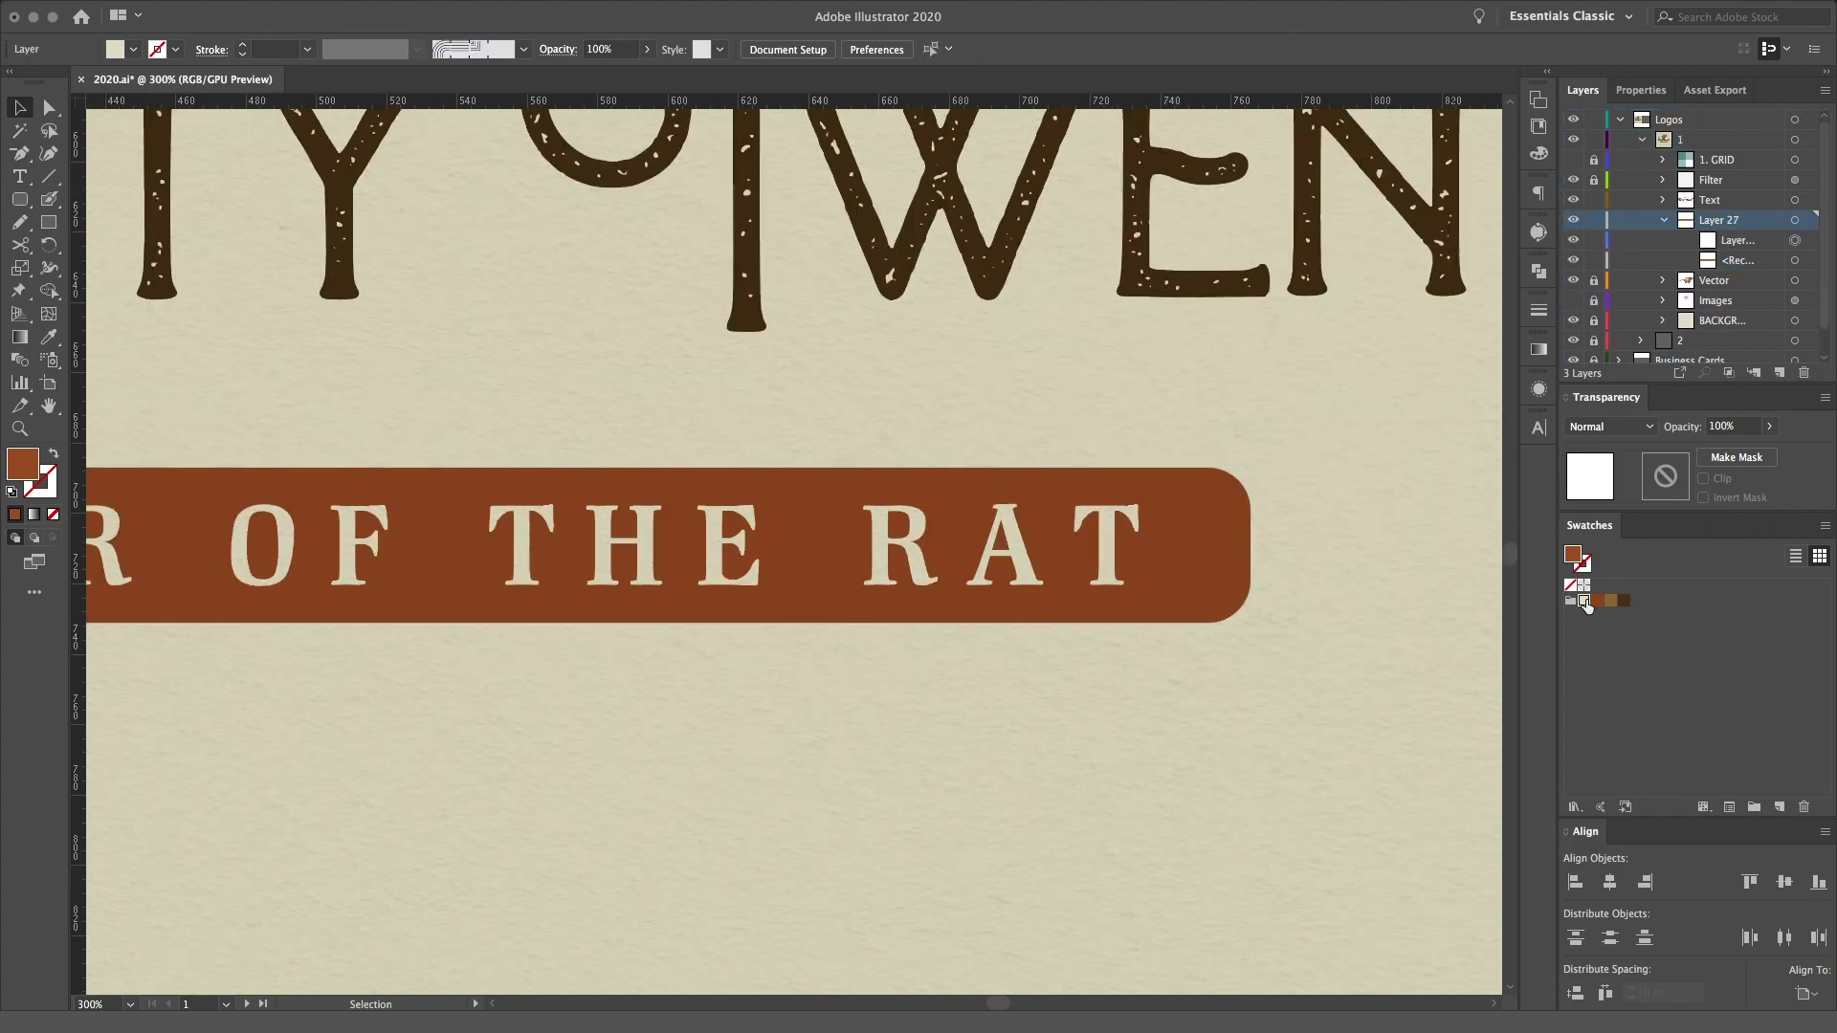
Step: Scratch cream Blob Brush marks into the banner's right end and bottom-left corner
{"action": "key", "text": "shift+b"}
{"action": "left_click_drag", "start_coordinate": [1203, 469], "coordinate": [1172, 463]}
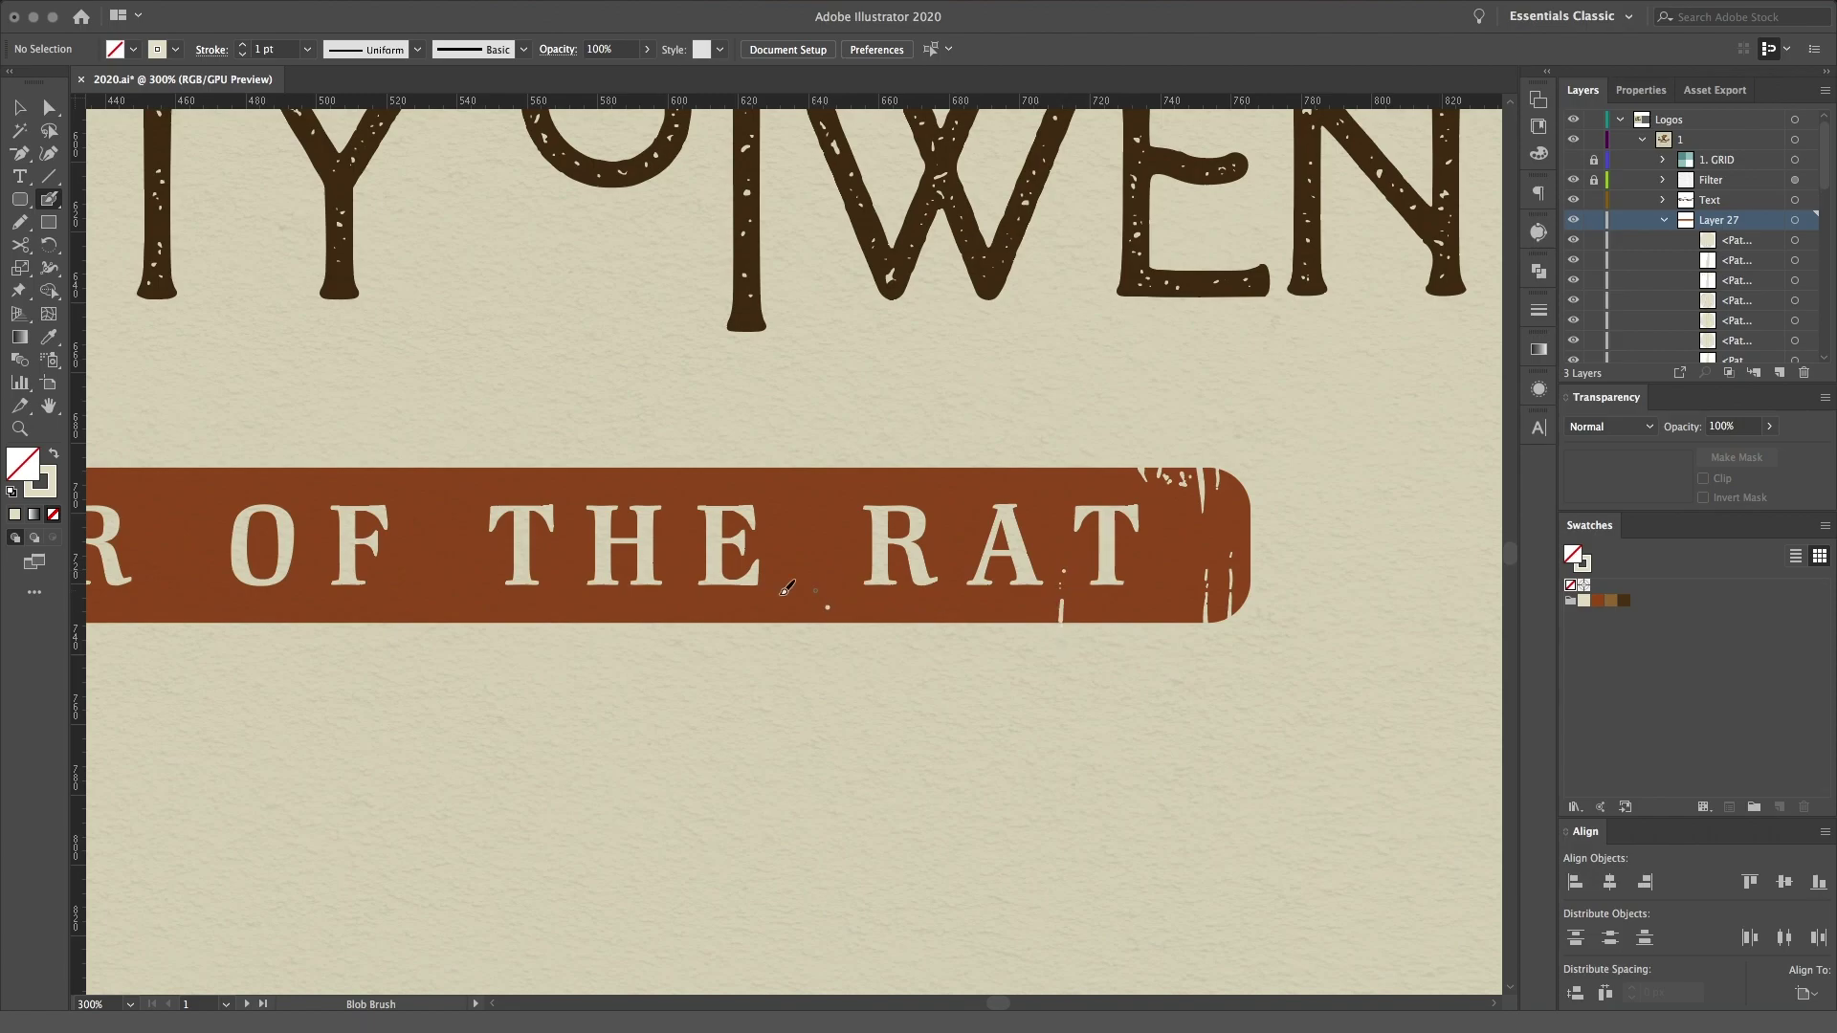
{"action": "scroll", "coordinate": [962, 493], "scroll_direction": "left", "scroll_amount": 10}
{"action": "left_click_drag", "start_coordinate": [306, 651], "coordinate": [311, 681]}
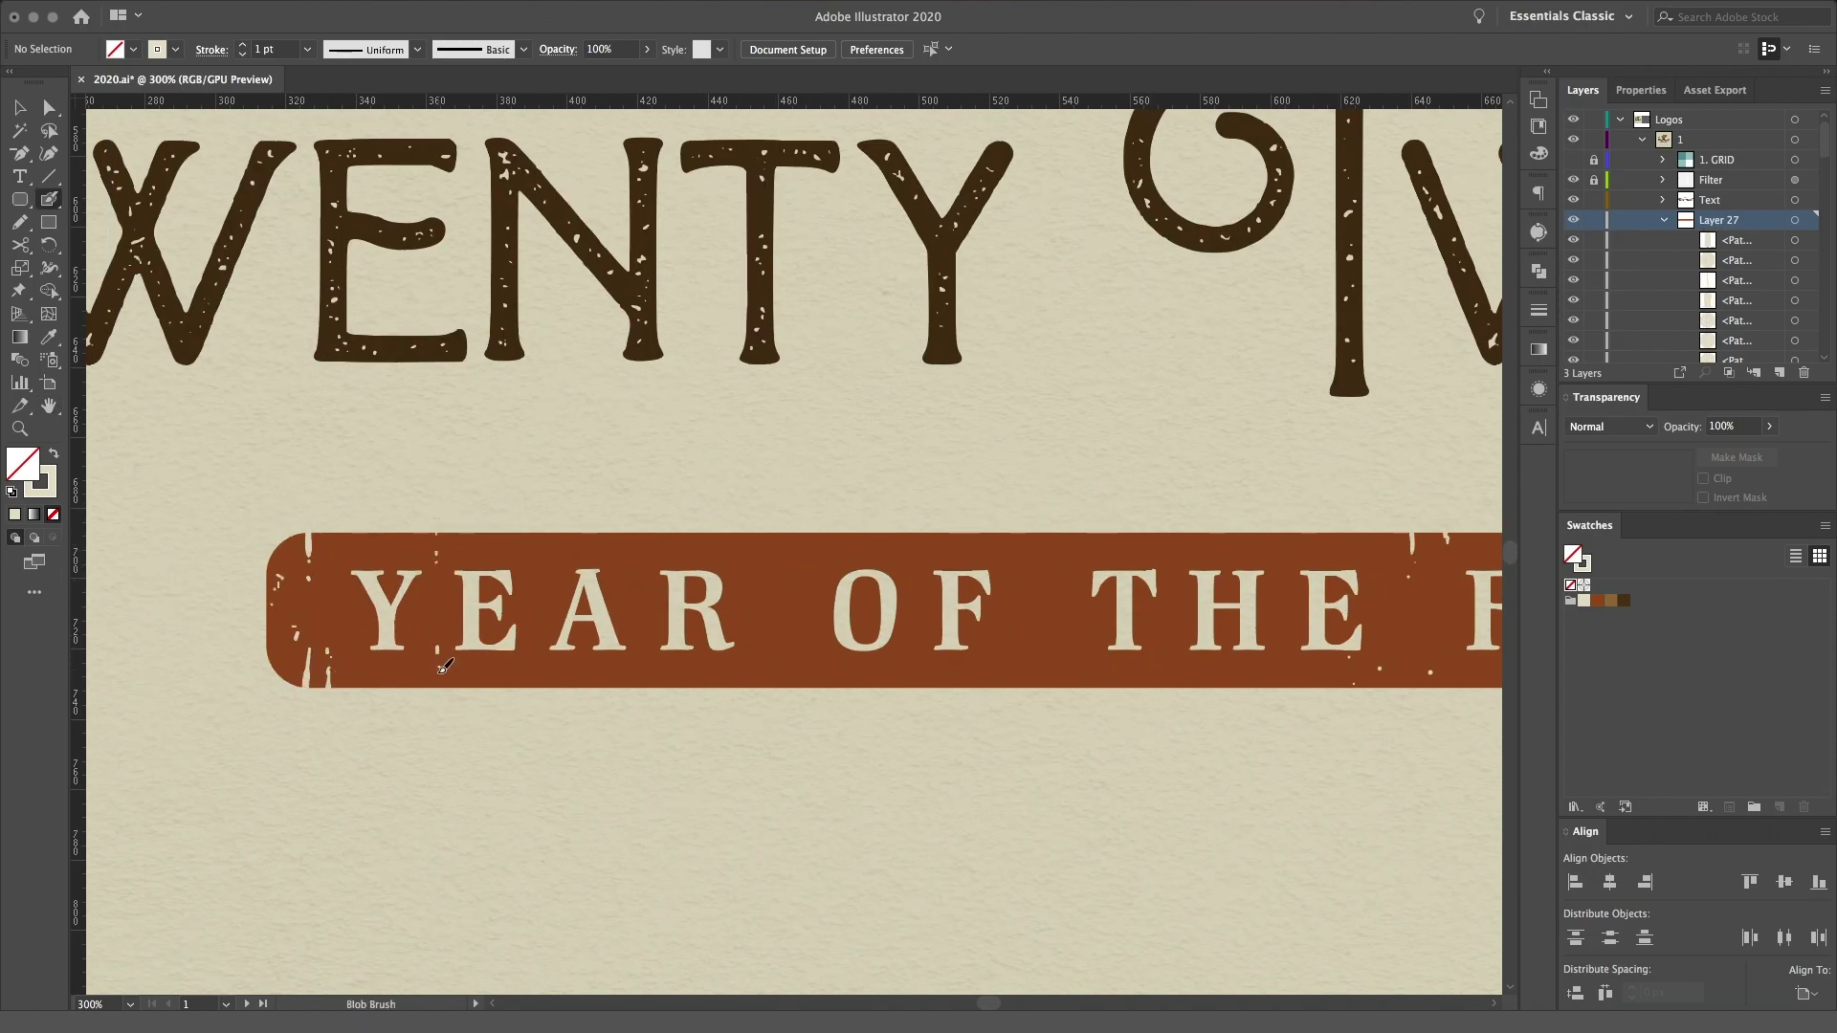
{"action": "scroll", "coordinate": [1053, 574], "scroll_direction": "right", "scroll_amount": 10}
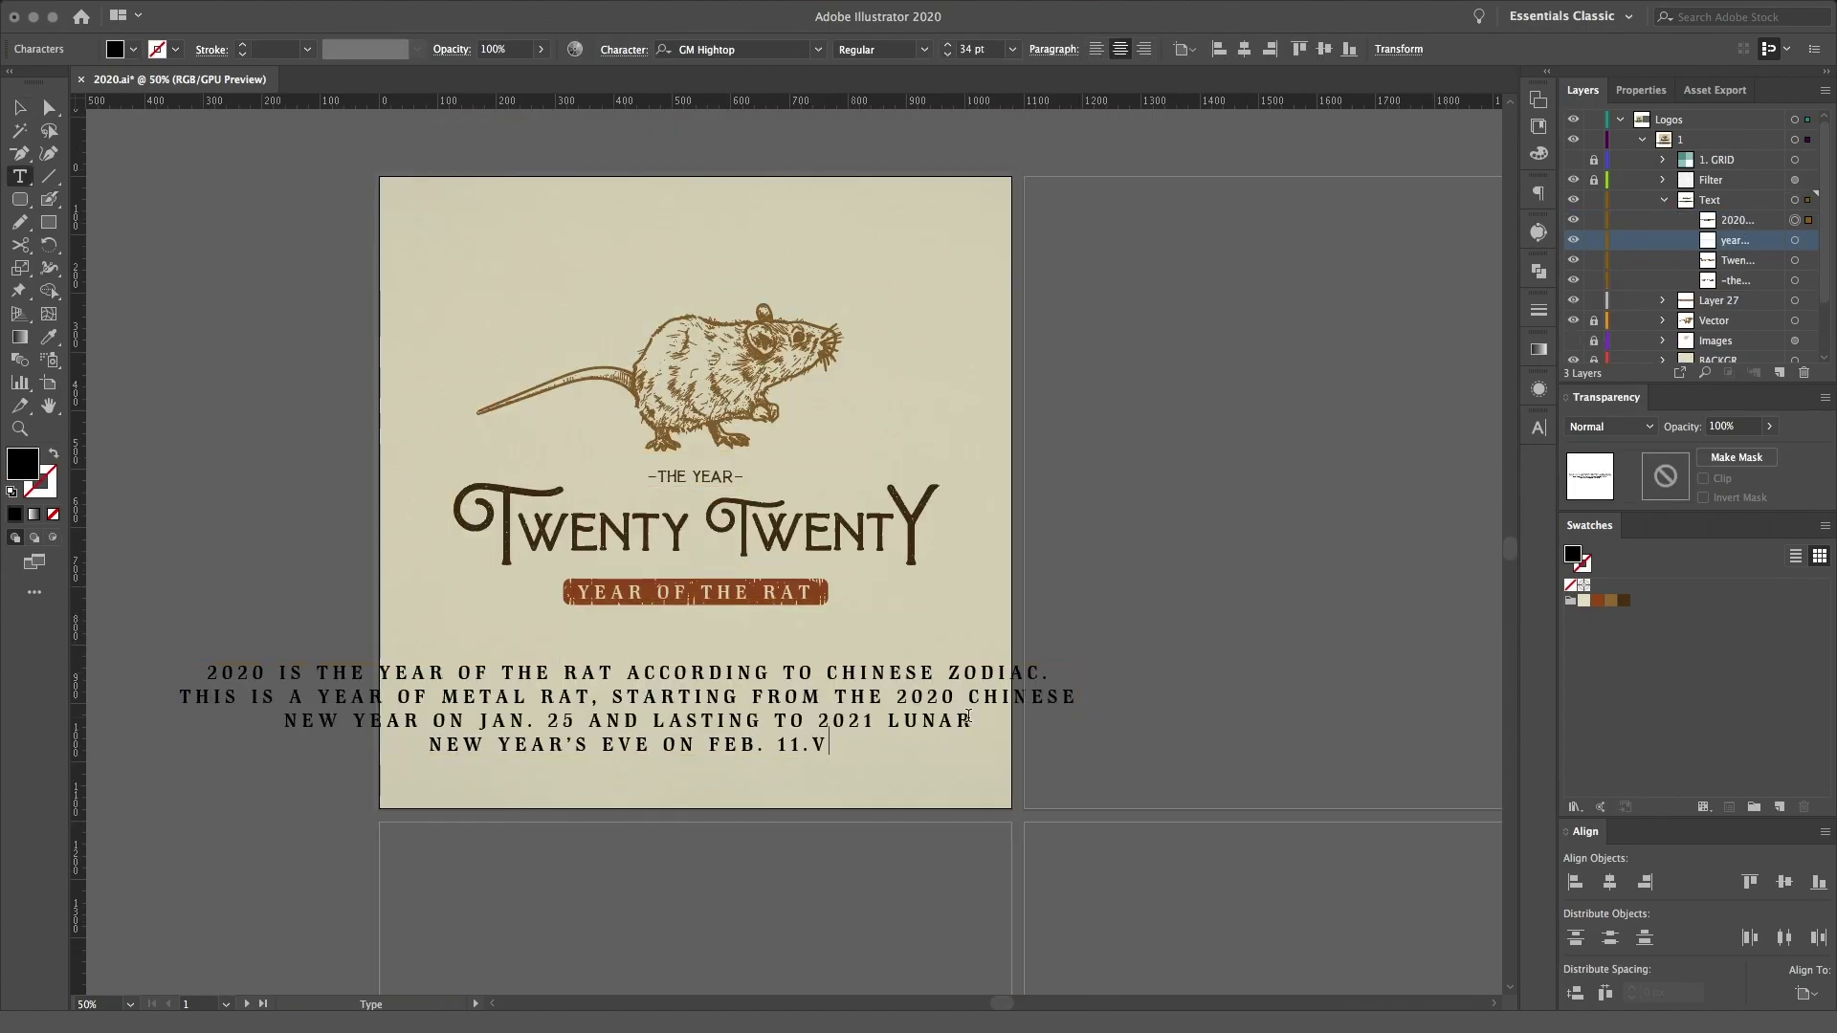
Step: Remove the paragraph's stray letter, scale it down, and set 13 pt with 28 pt leading
{"action": "key", "text": "BackSpace"}
{"action": "key", "text": "Escape"}
{"action": "left_click_drag", "start_coordinate": [1107, 765], "coordinate": [916, 690]}
{"action": "left_click", "coordinate": [1539, 428]}
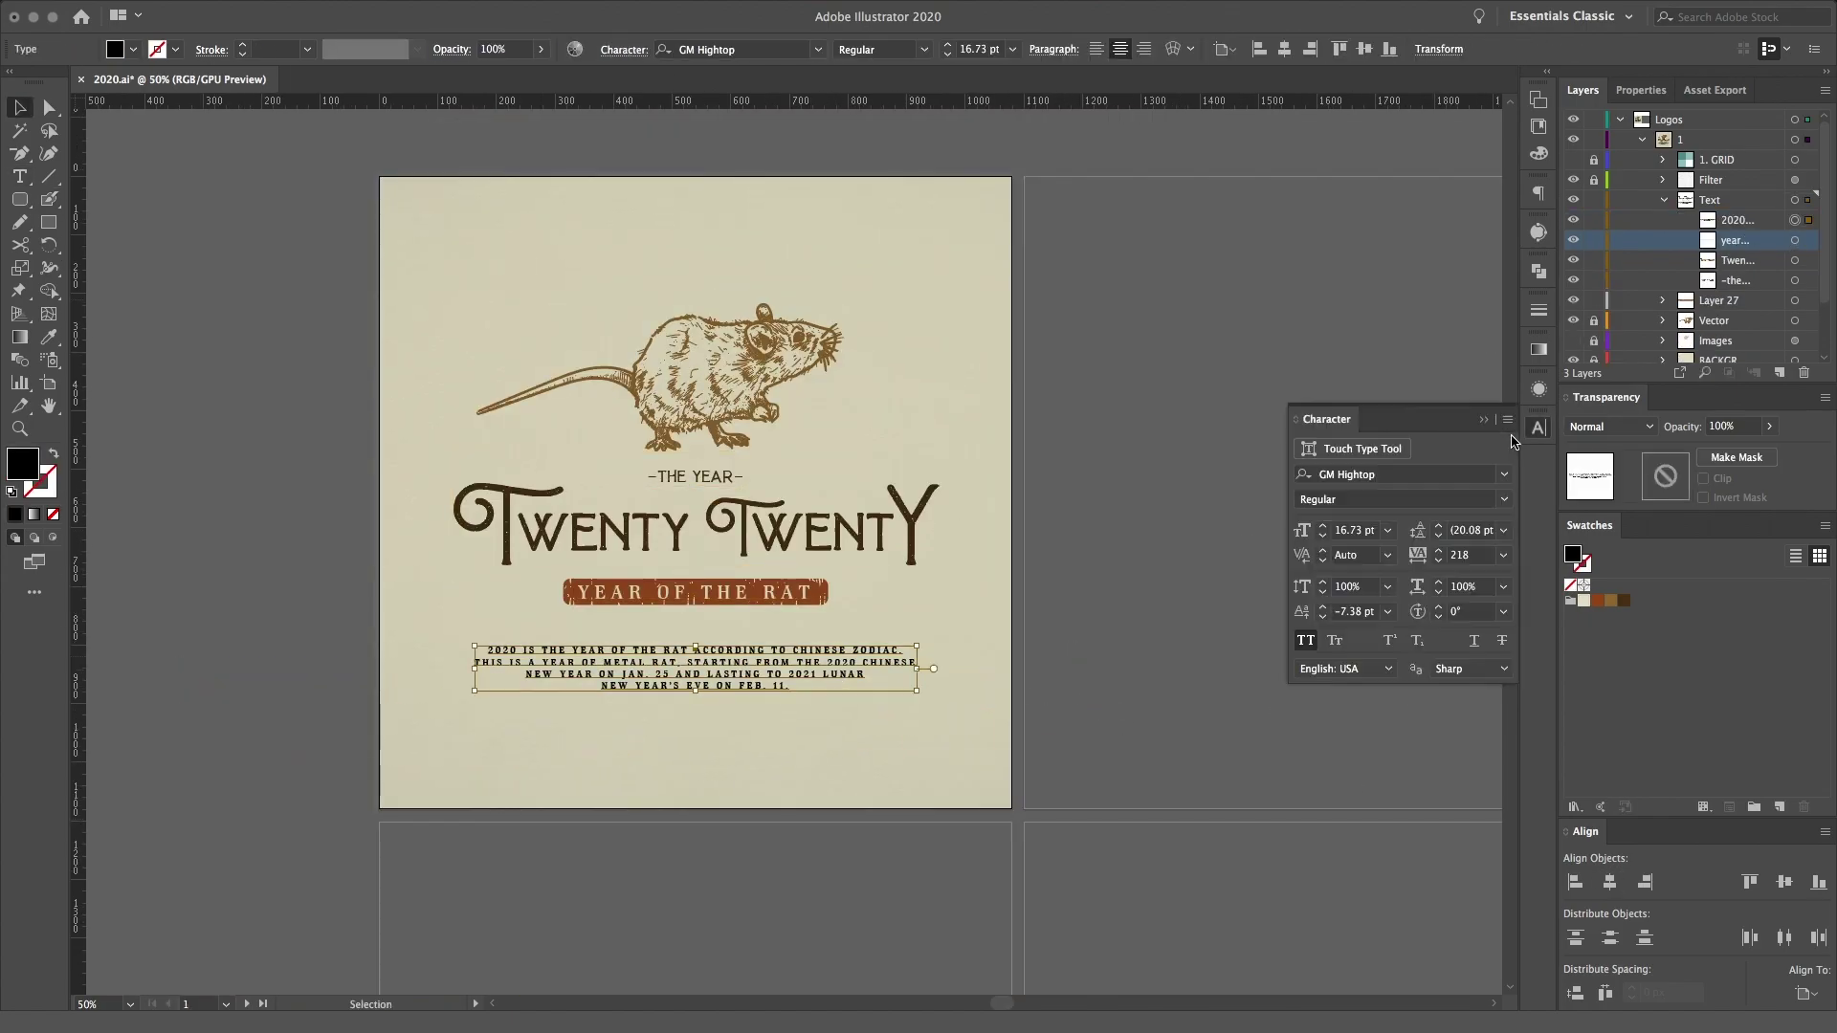
{"action": "left_click", "coordinate": [1439, 527]}
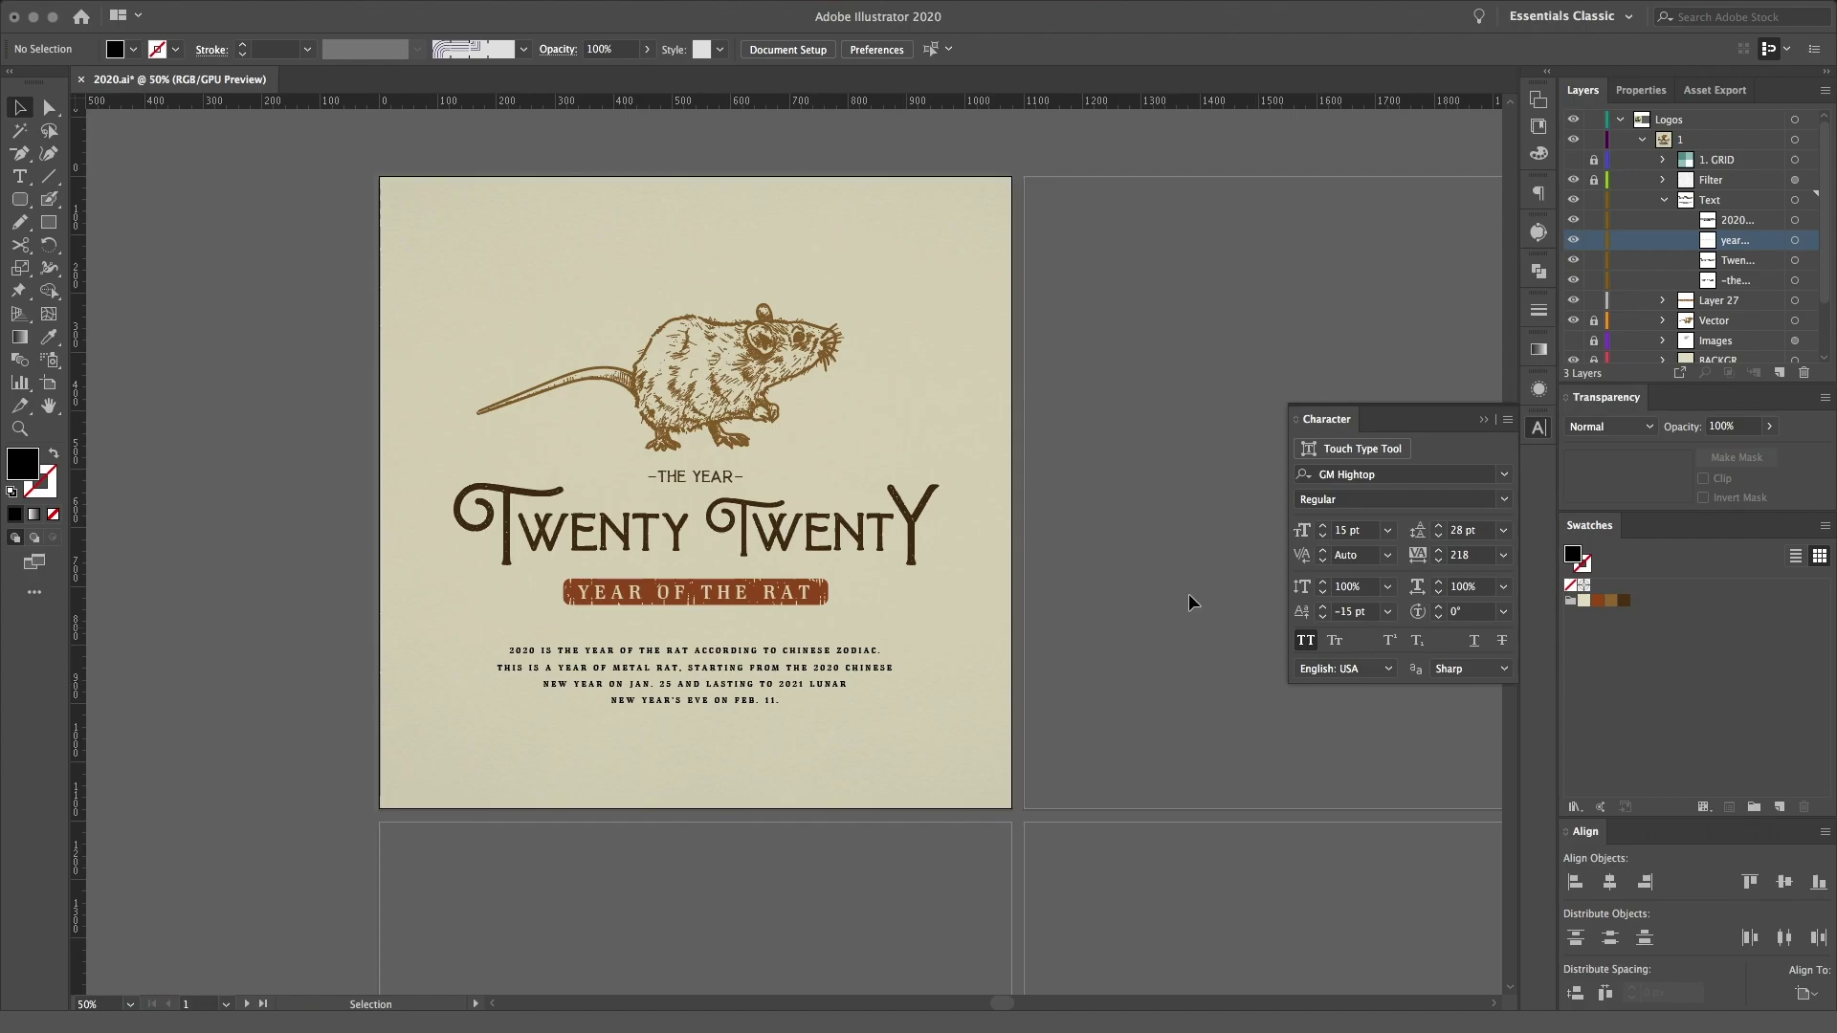
Step: Deselect the paragraph, zoom to 100%, and unlock the Filter layer
{"action": "left_click", "coordinate": [875, 750]}
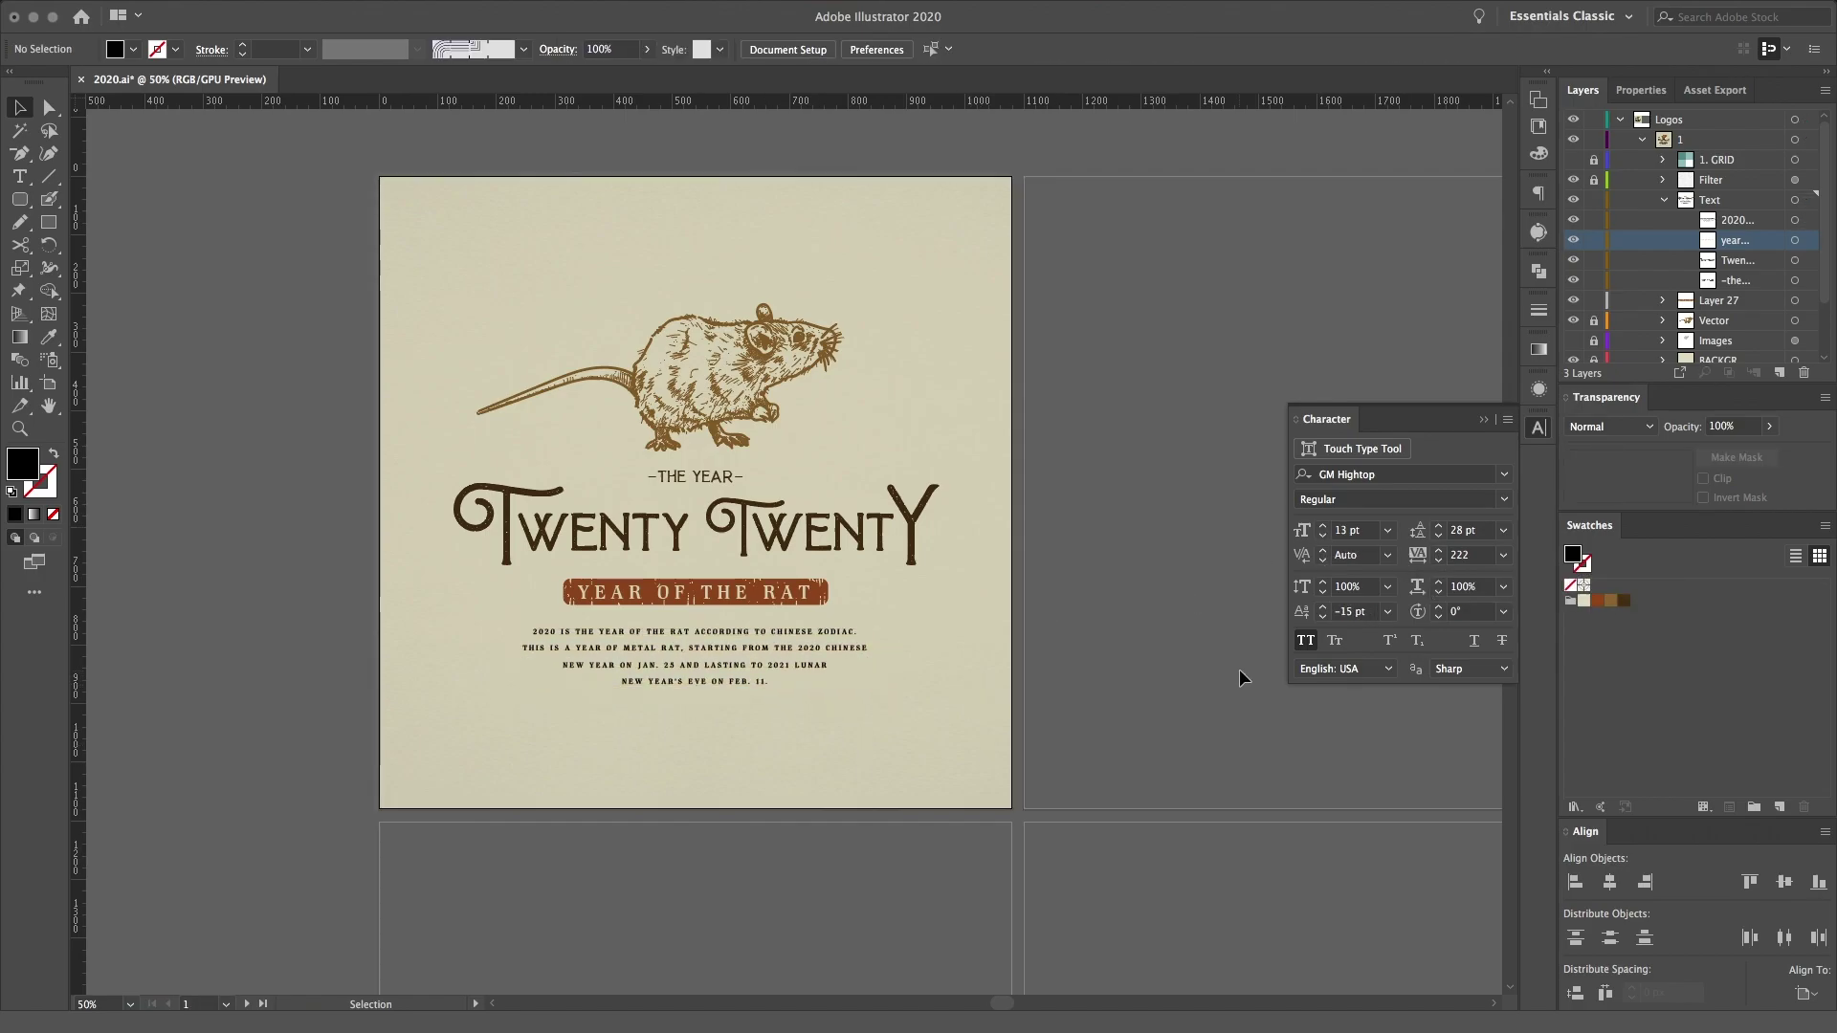
{"action": "key", "text": "super+1"}
{"action": "left_click", "coordinate": [1795, 200]}
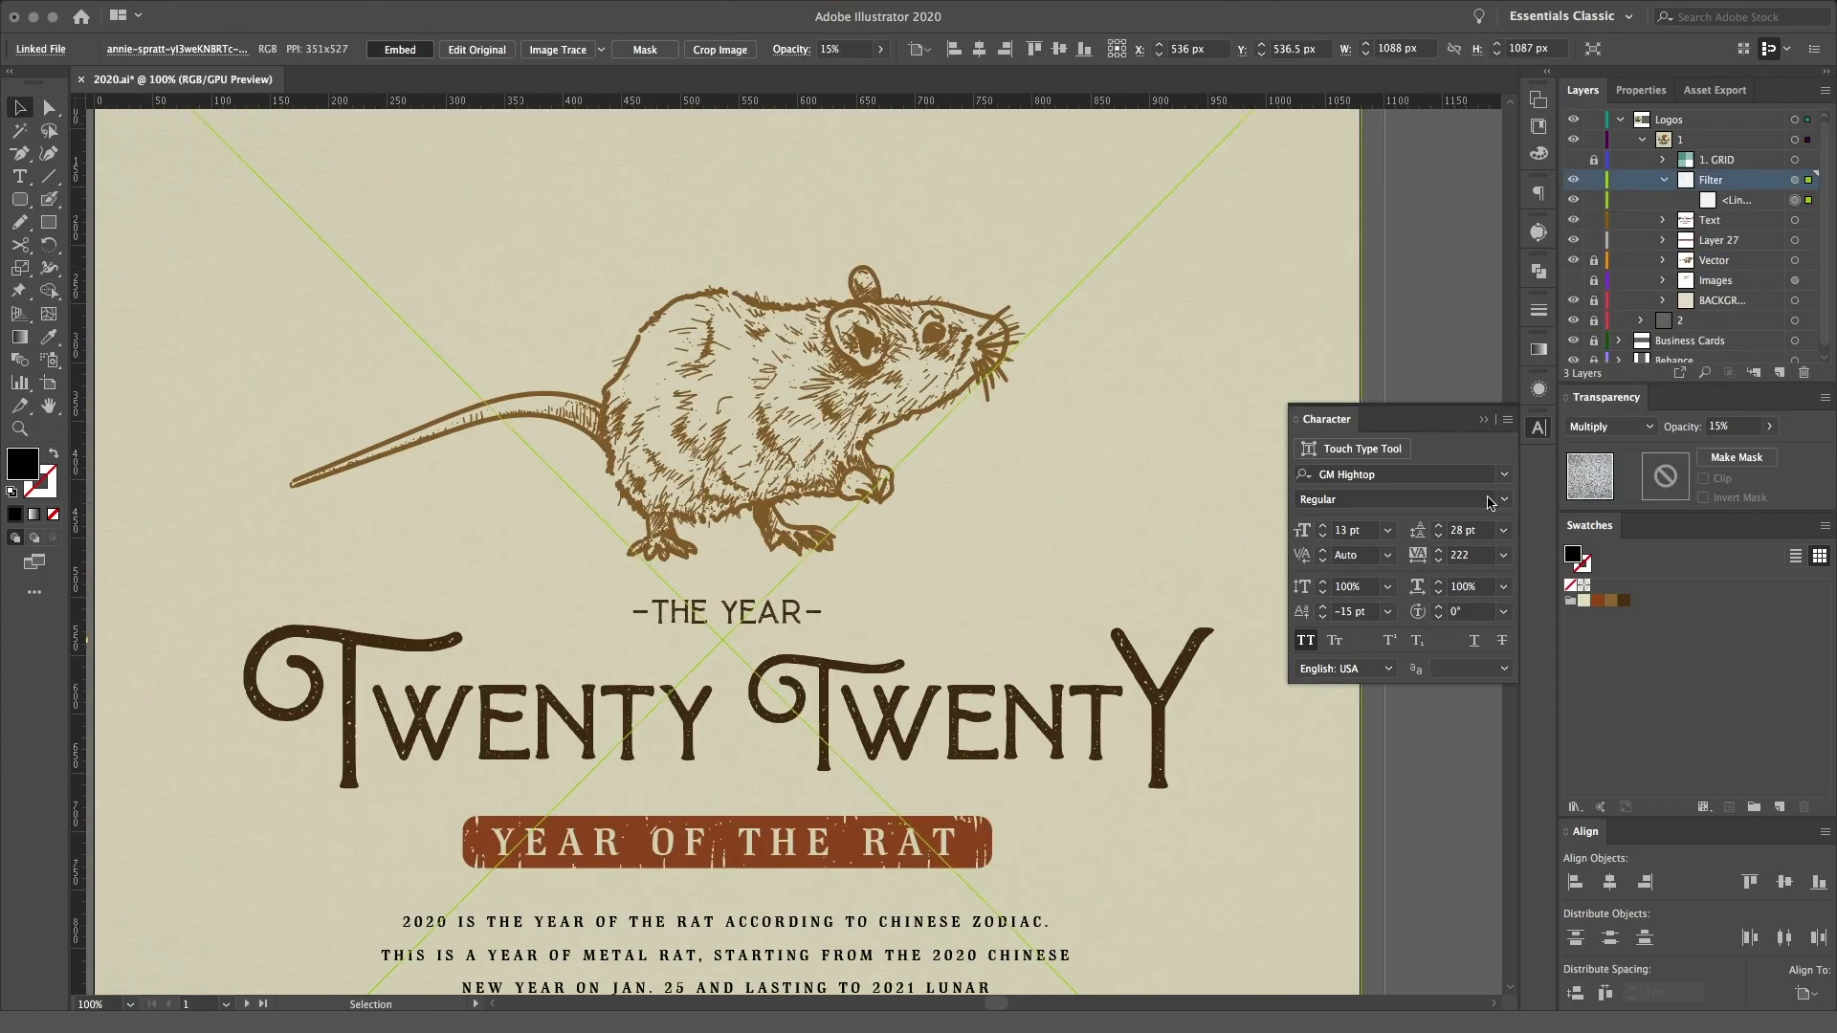
Step: Relock the Filter layer, add a shading layer, and pick a greyish-beige fill
{"action": "left_click", "coordinate": [1771, 427]}
{"action": "left_click", "coordinate": [1386, 353]}
{"action": "left_click", "coordinate": [1779, 374]}
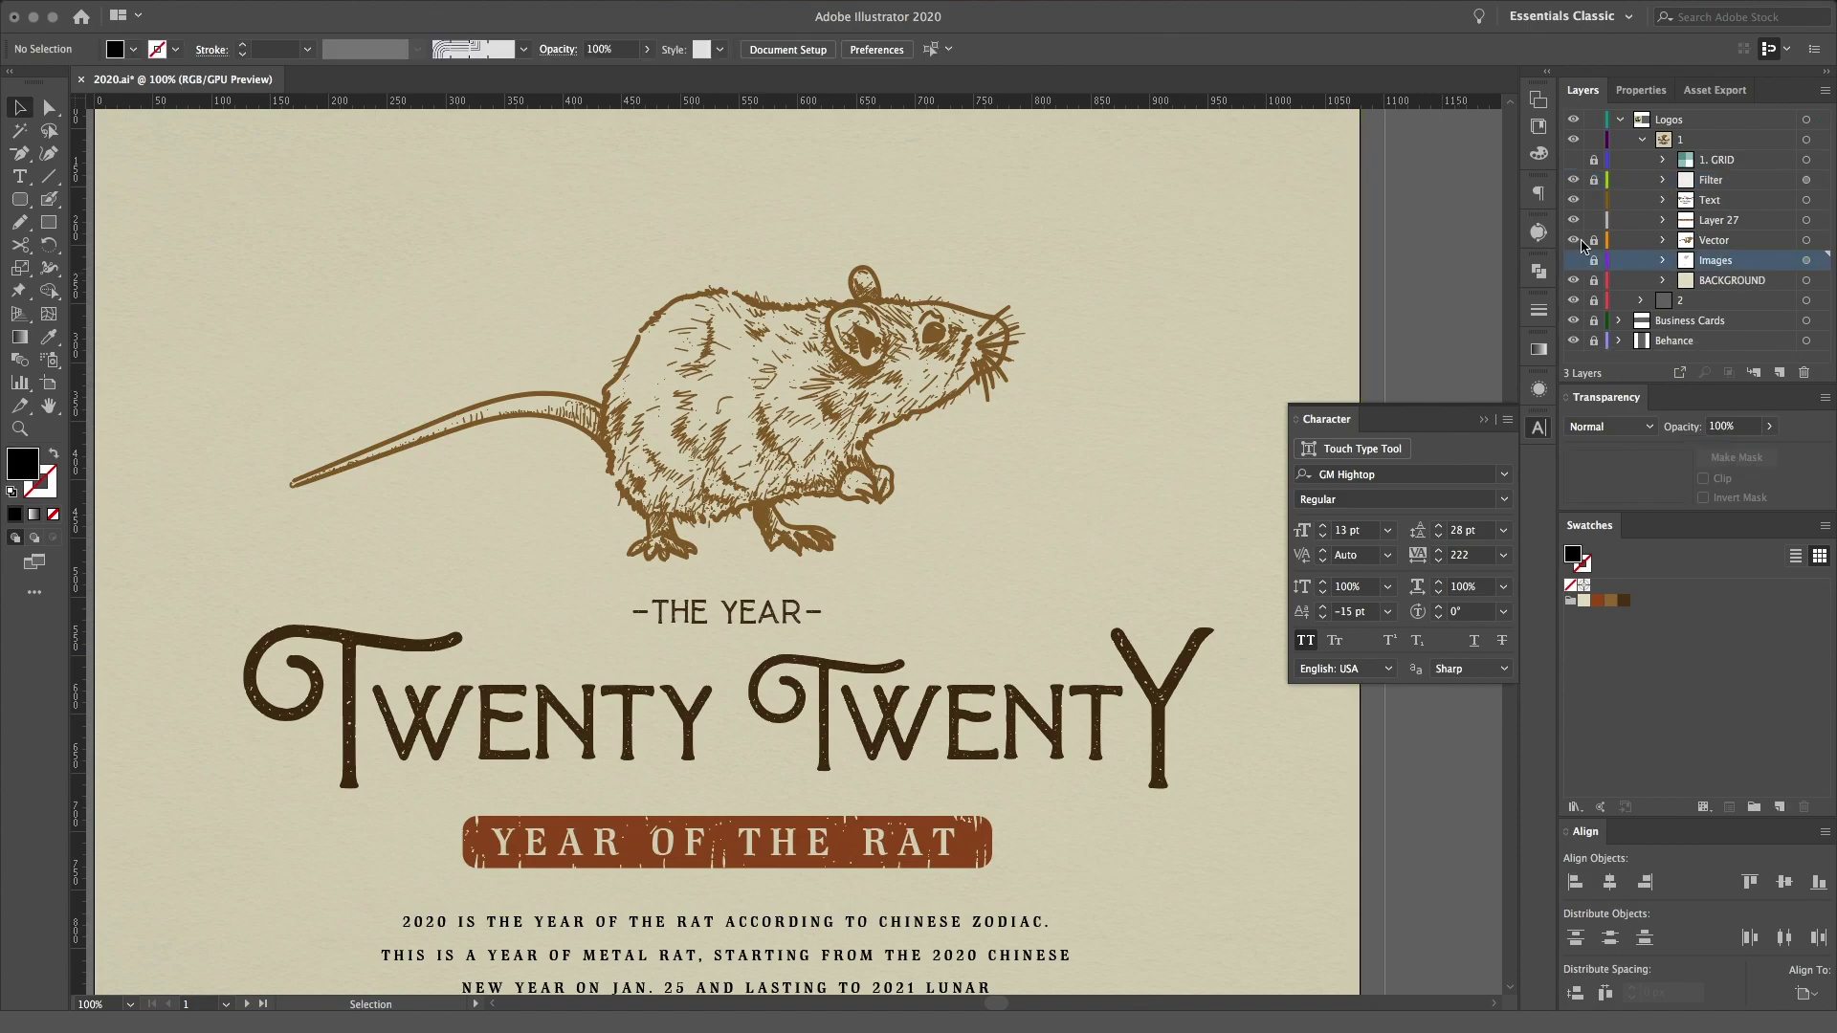
{"action": "double_click", "coordinate": [23, 464]}
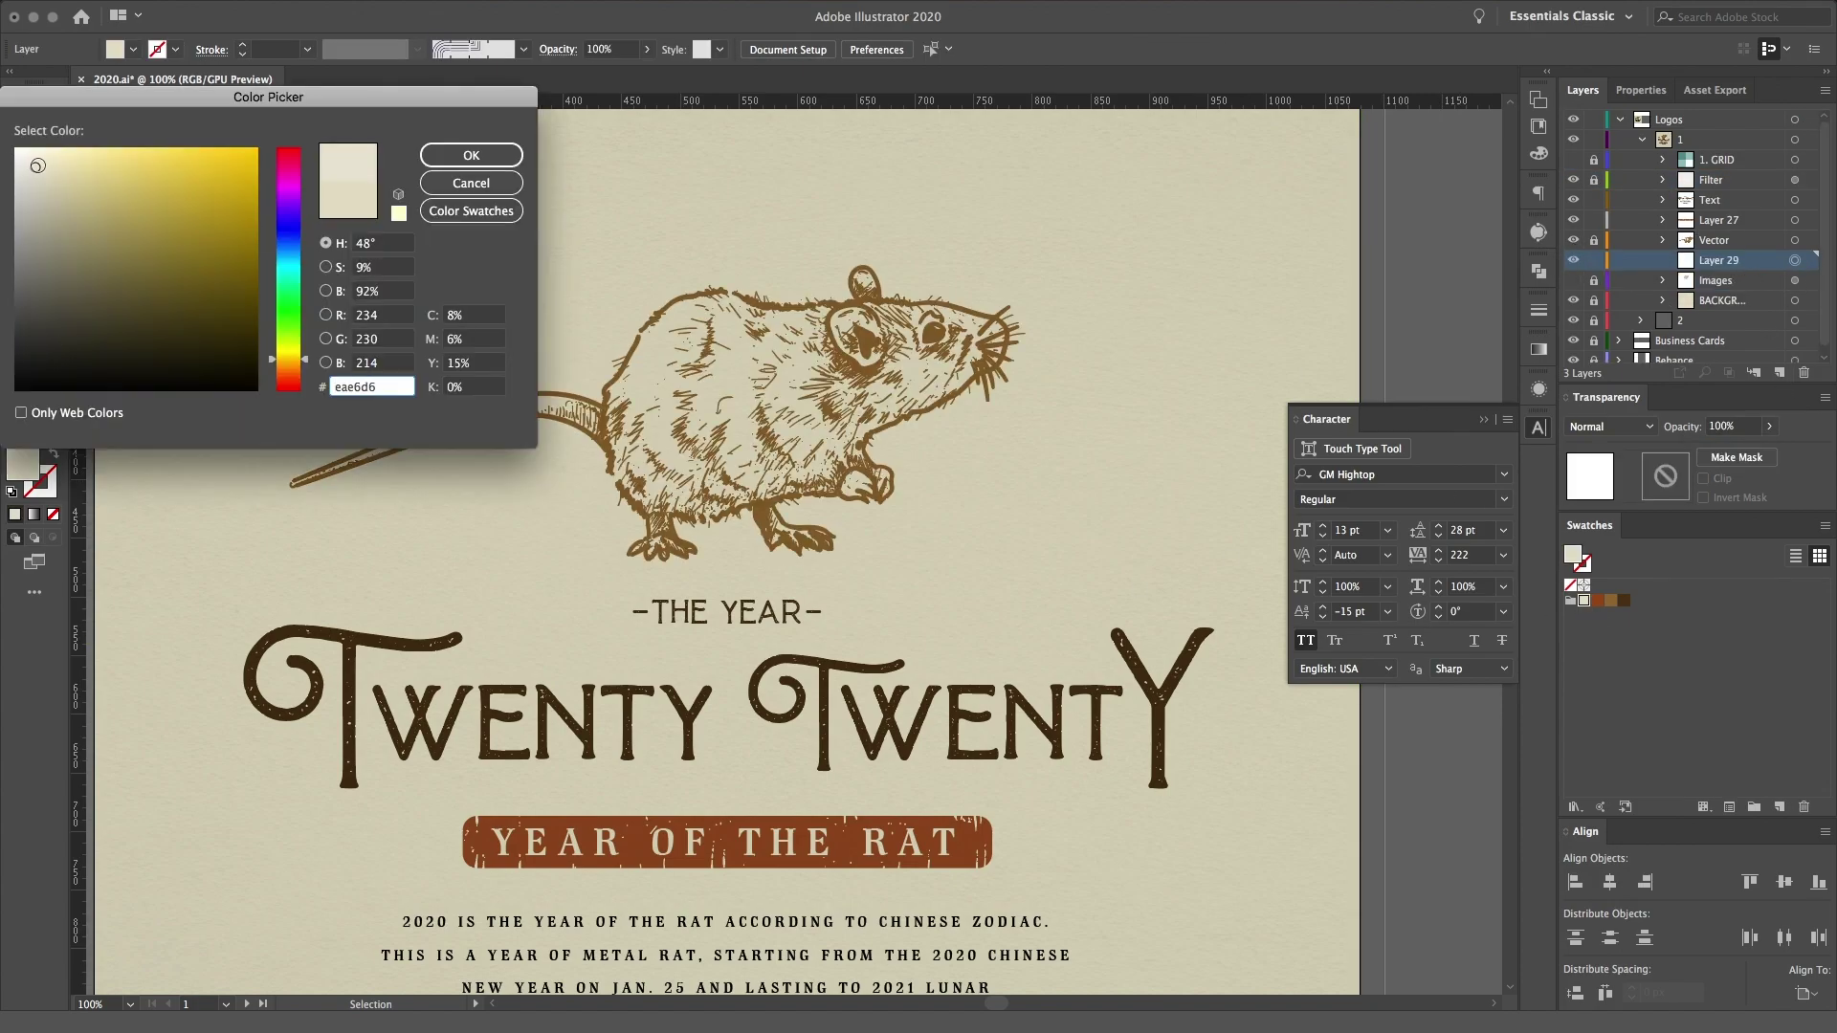
{"action": "key", "text": "Return"}
{"action": "double_click", "coordinate": [23, 464]}
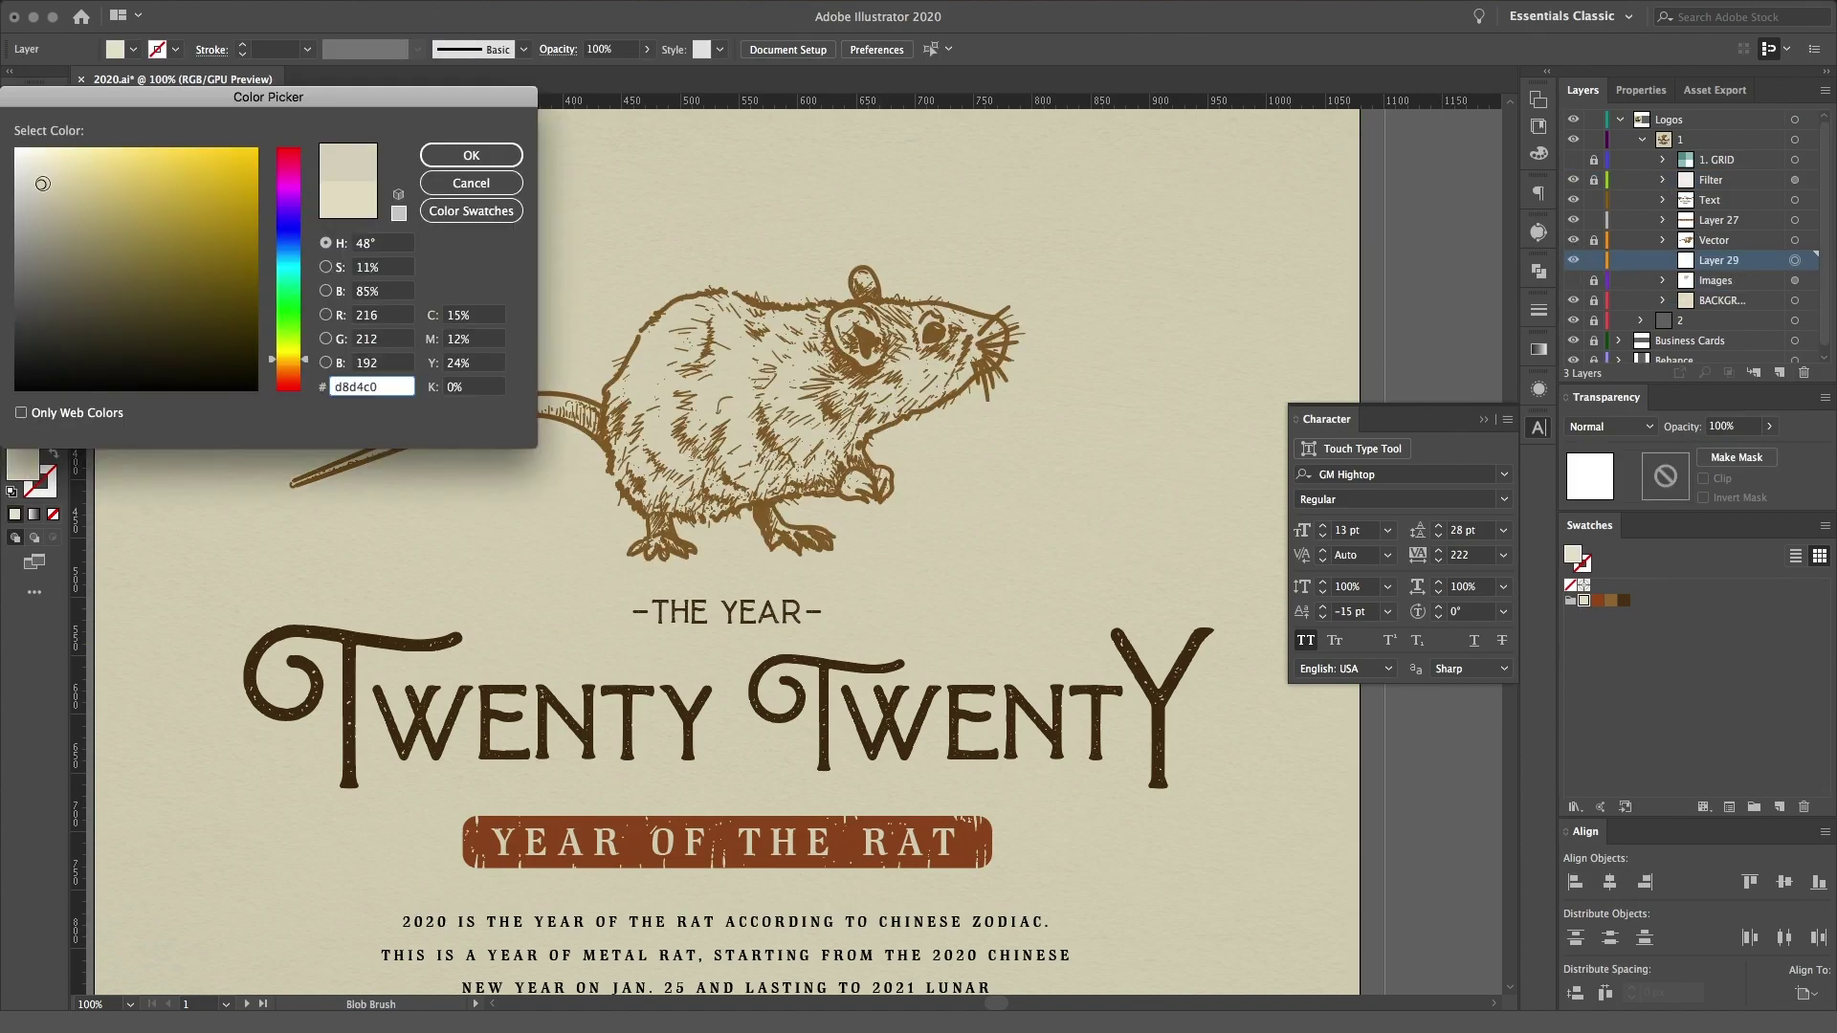
{"action": "key", "text": "Return"}
Step: Paint greyish-beige shading over the rat's tail, body, head and back
{"action": "left_click_drag", "start_coordinate": [297, 475], "coordinate": [662, 536]}
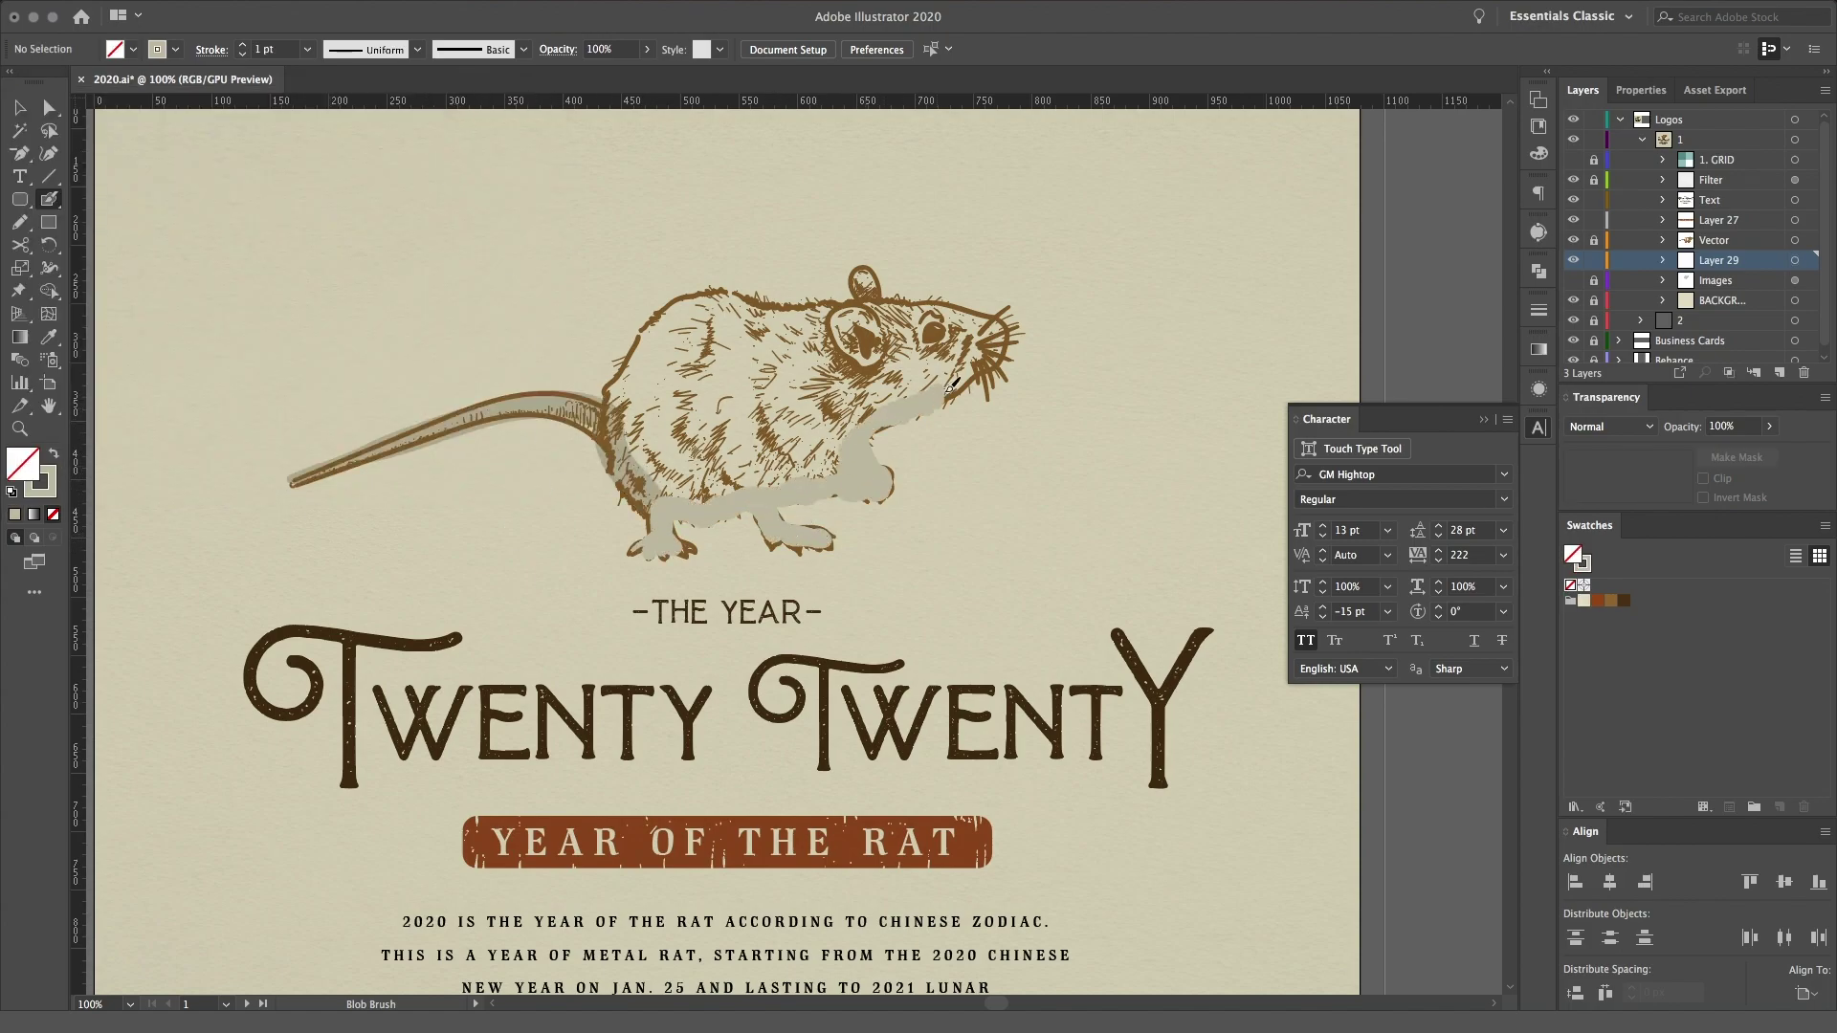
{"action": "left_click_drag", "start_coordinate": [952, 385], "coordinate": [660, 479]}
{"action": "left_click_drag", "start_coordinate": [871, 369], "coordinate": [682, 462]}
{"action": "left_click", "coordinate": [1538, 271]}
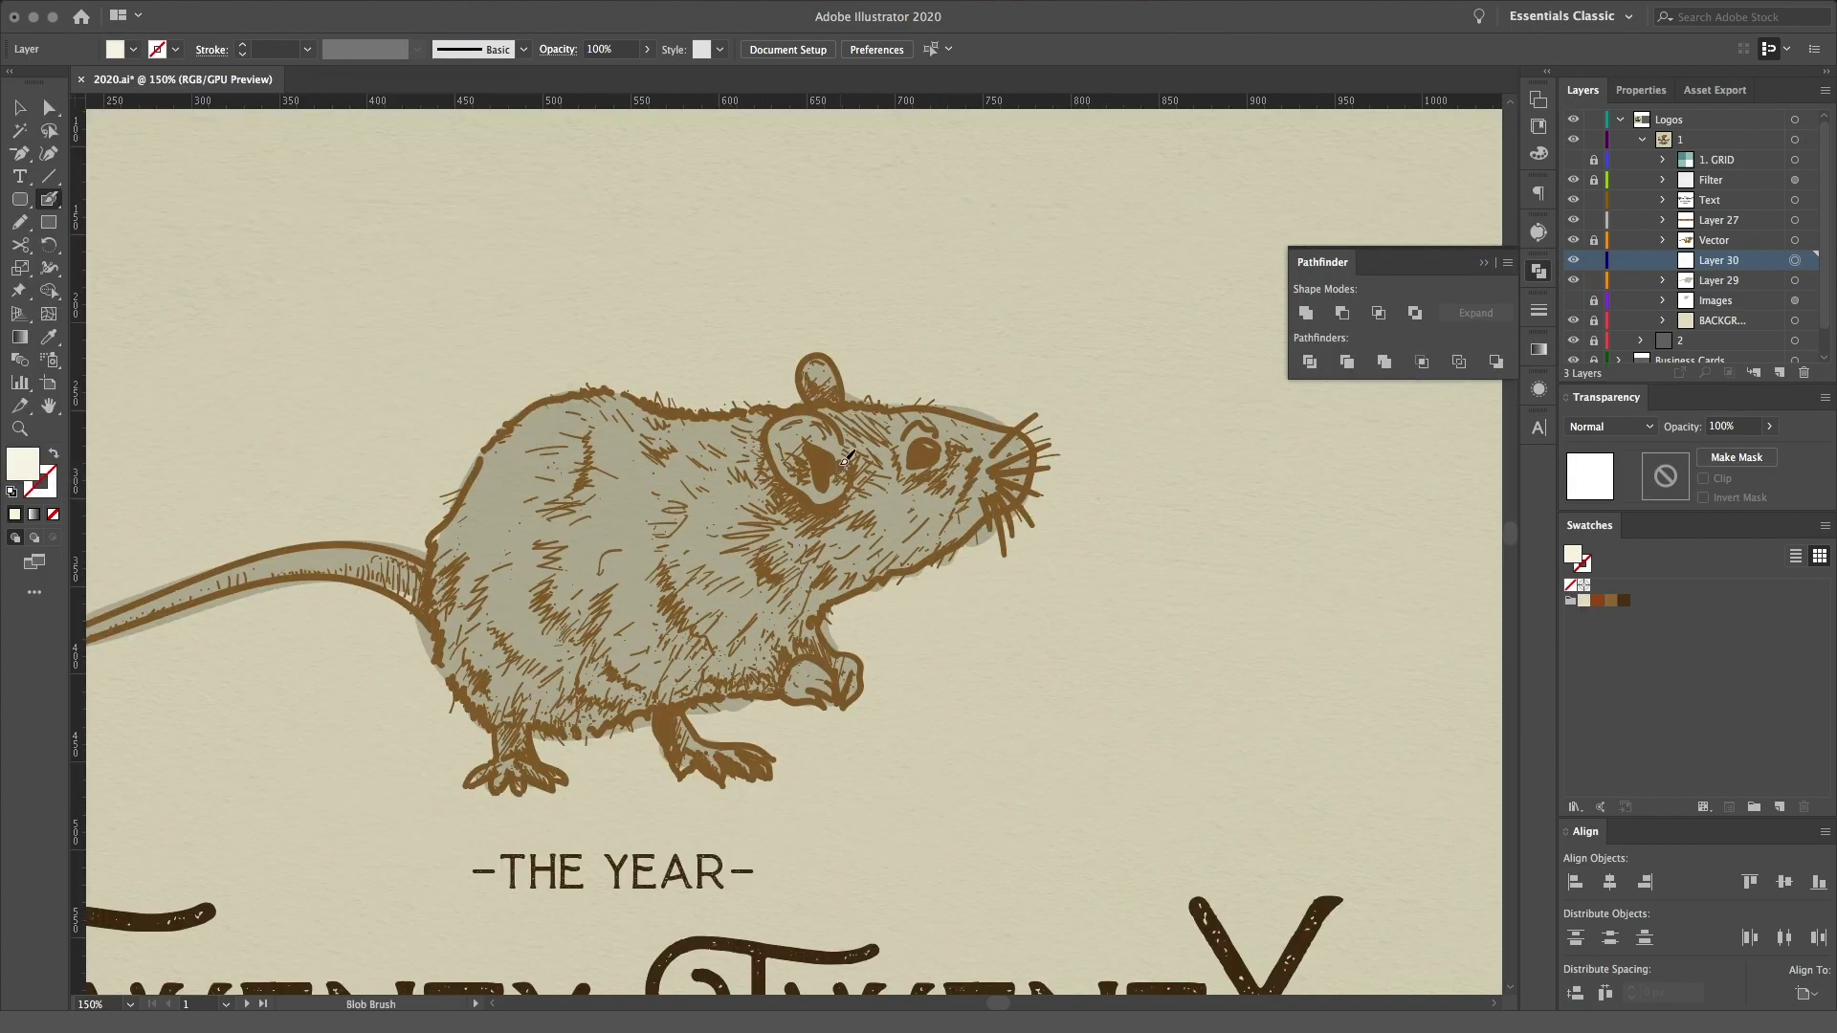
Step: Paint white Blob Brush highlights in the rat's ear and eye and along its tail and back
{"action": "left_click_drag", "start_coordinate": [847, 458], "coordinate": [795, 426]}
{"action": "left_click_drag", "start_coordinate": [923, 448], "coordinate": [940, 443]}
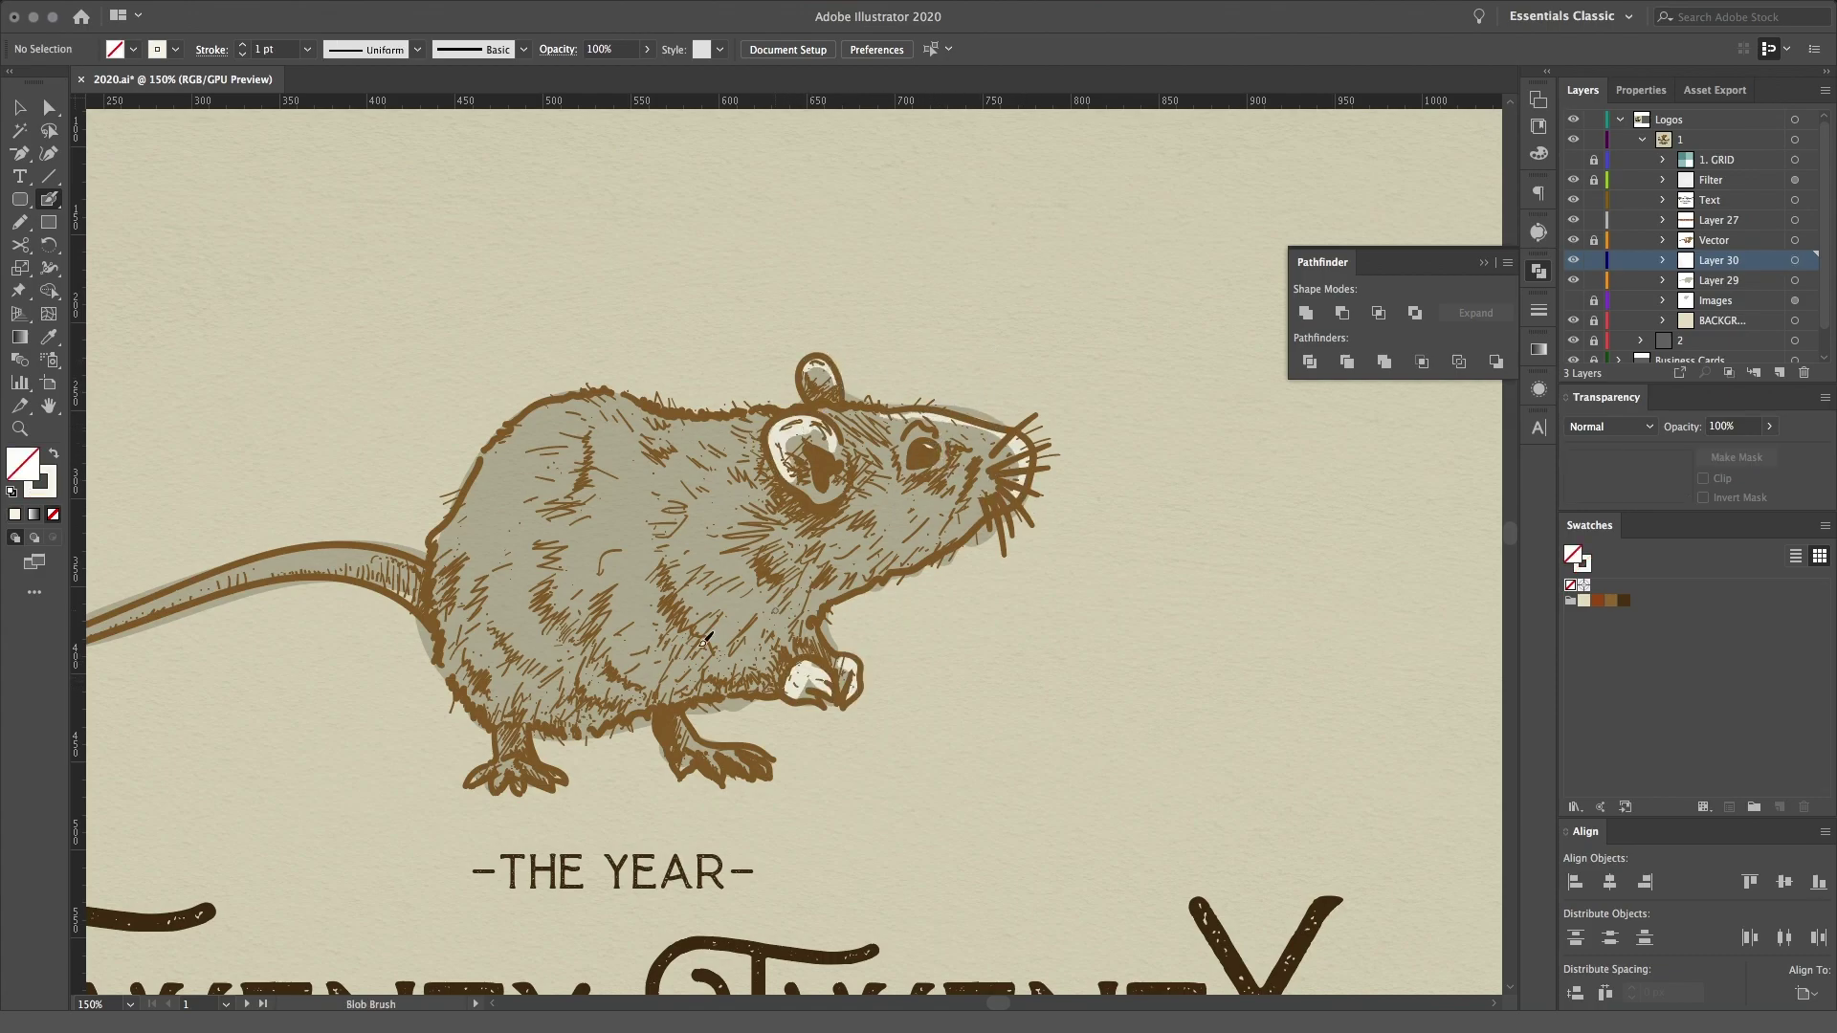
{"action": "scroll", "coordinate": [532, 739], "scroll_direction": "left", "scroll_amount": 5}
{"action": "mouse_move", "coordinate": [857, 509]}
{"action": "left_mouse_down"}
{"action": "mouse_move", "coordinate": [724, 502]}
{"action": "mouse_move", "coordinate": [859, 509]}
{"action": "left_mouse_up"}
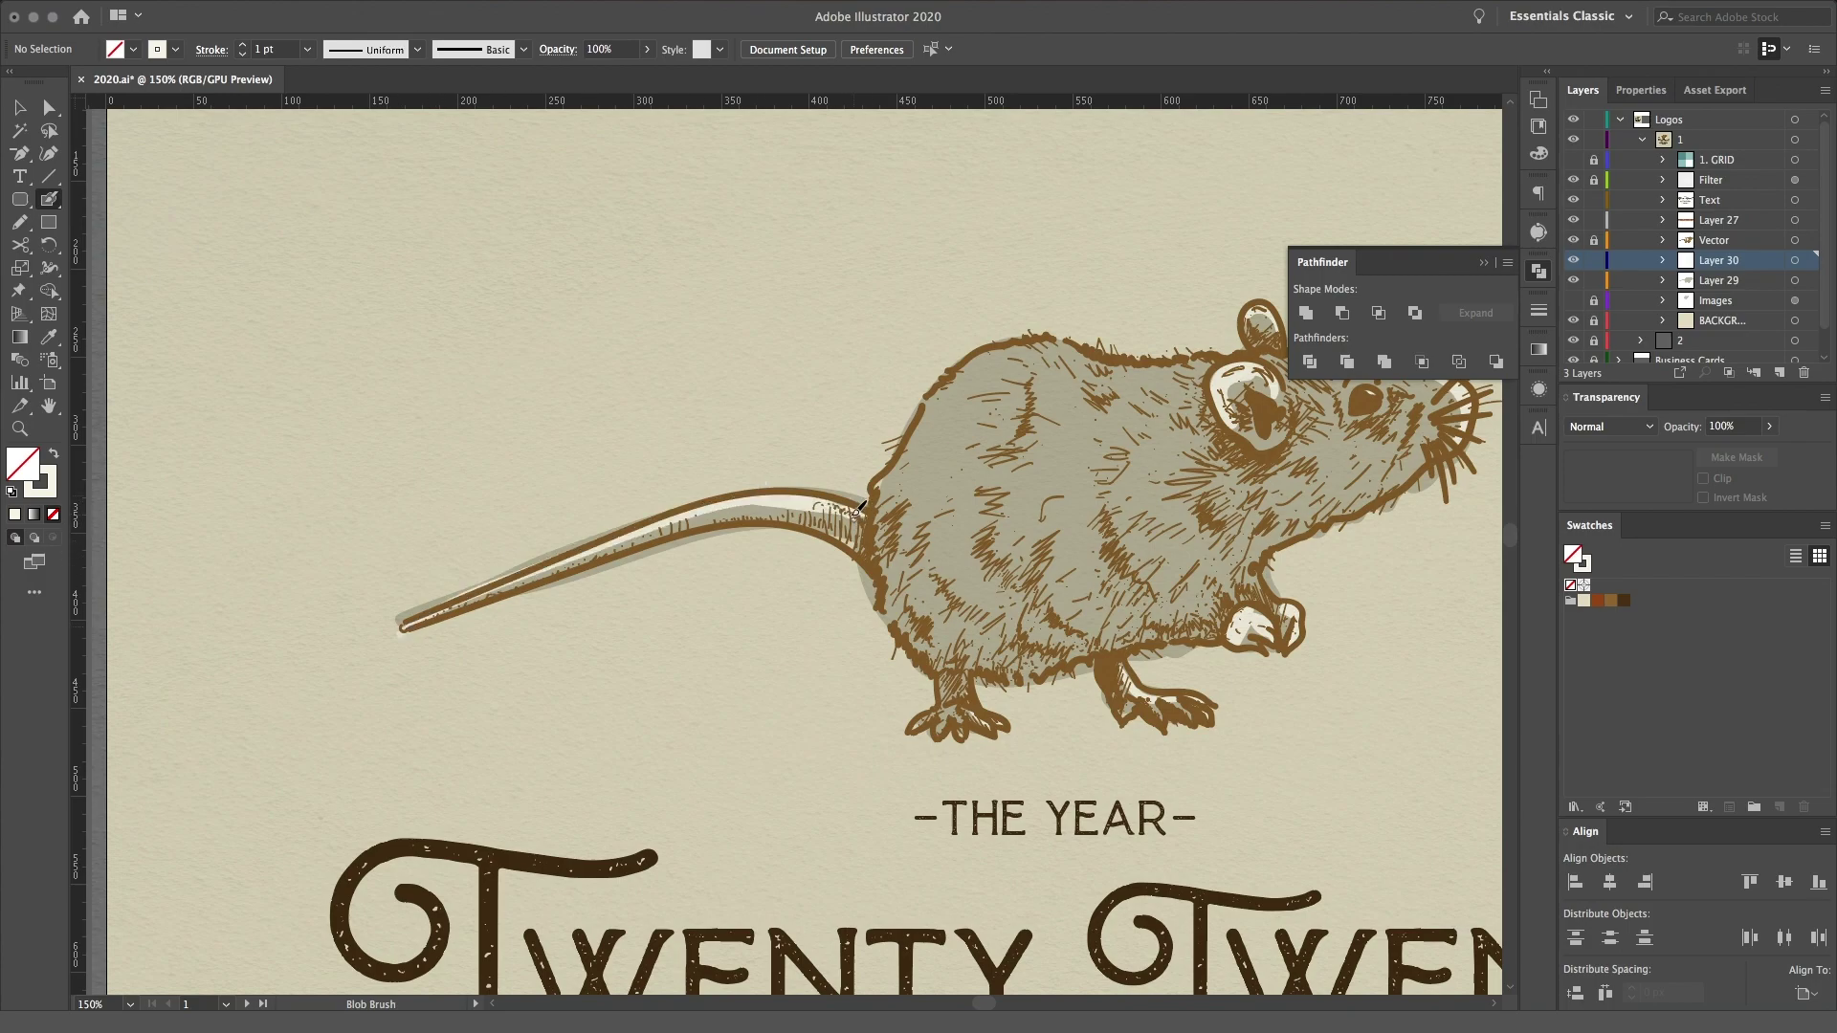
{"action": "left_click_drag", "start_coordinate": [928, 407], "coordinate": [1177, 337]}
{"action": "scroll", "coordinate": [842, 311], "scroll_direction": "right", "scroll_amount": 5}
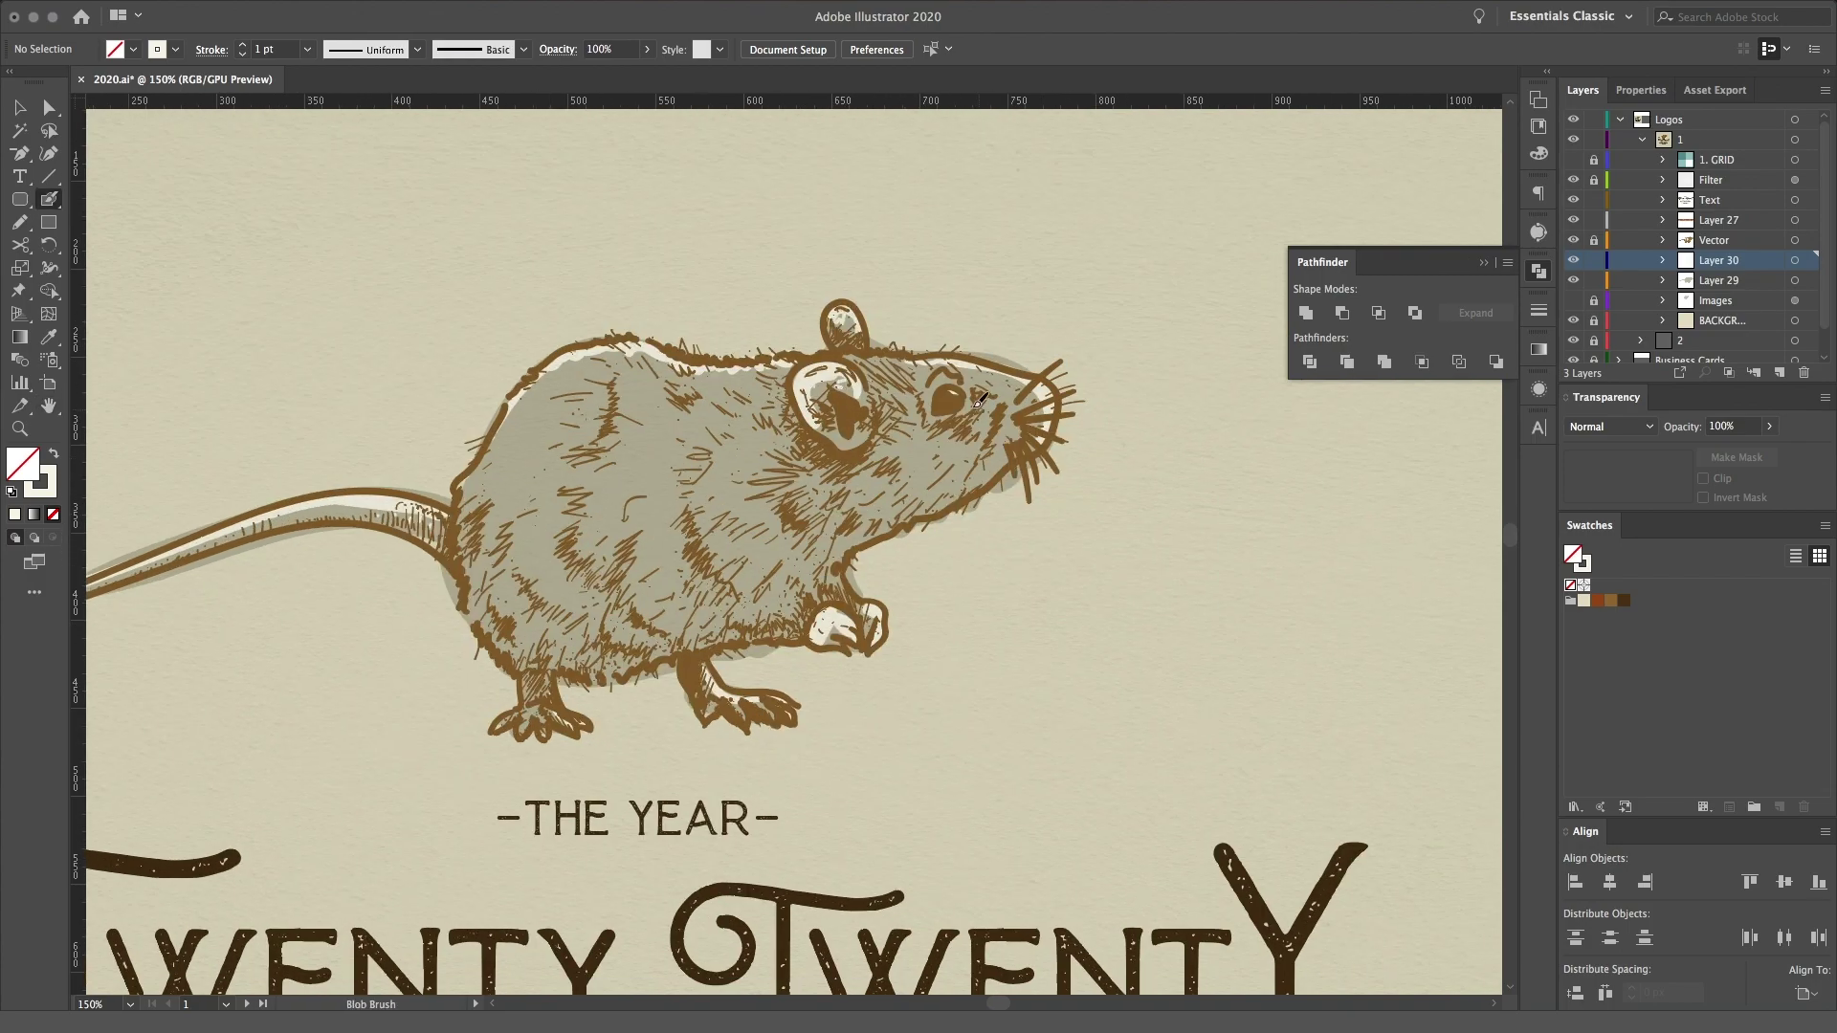
{"action": "left_click_drag", "start_coordinate": [791, 373], "coordinate": [495, 443]}
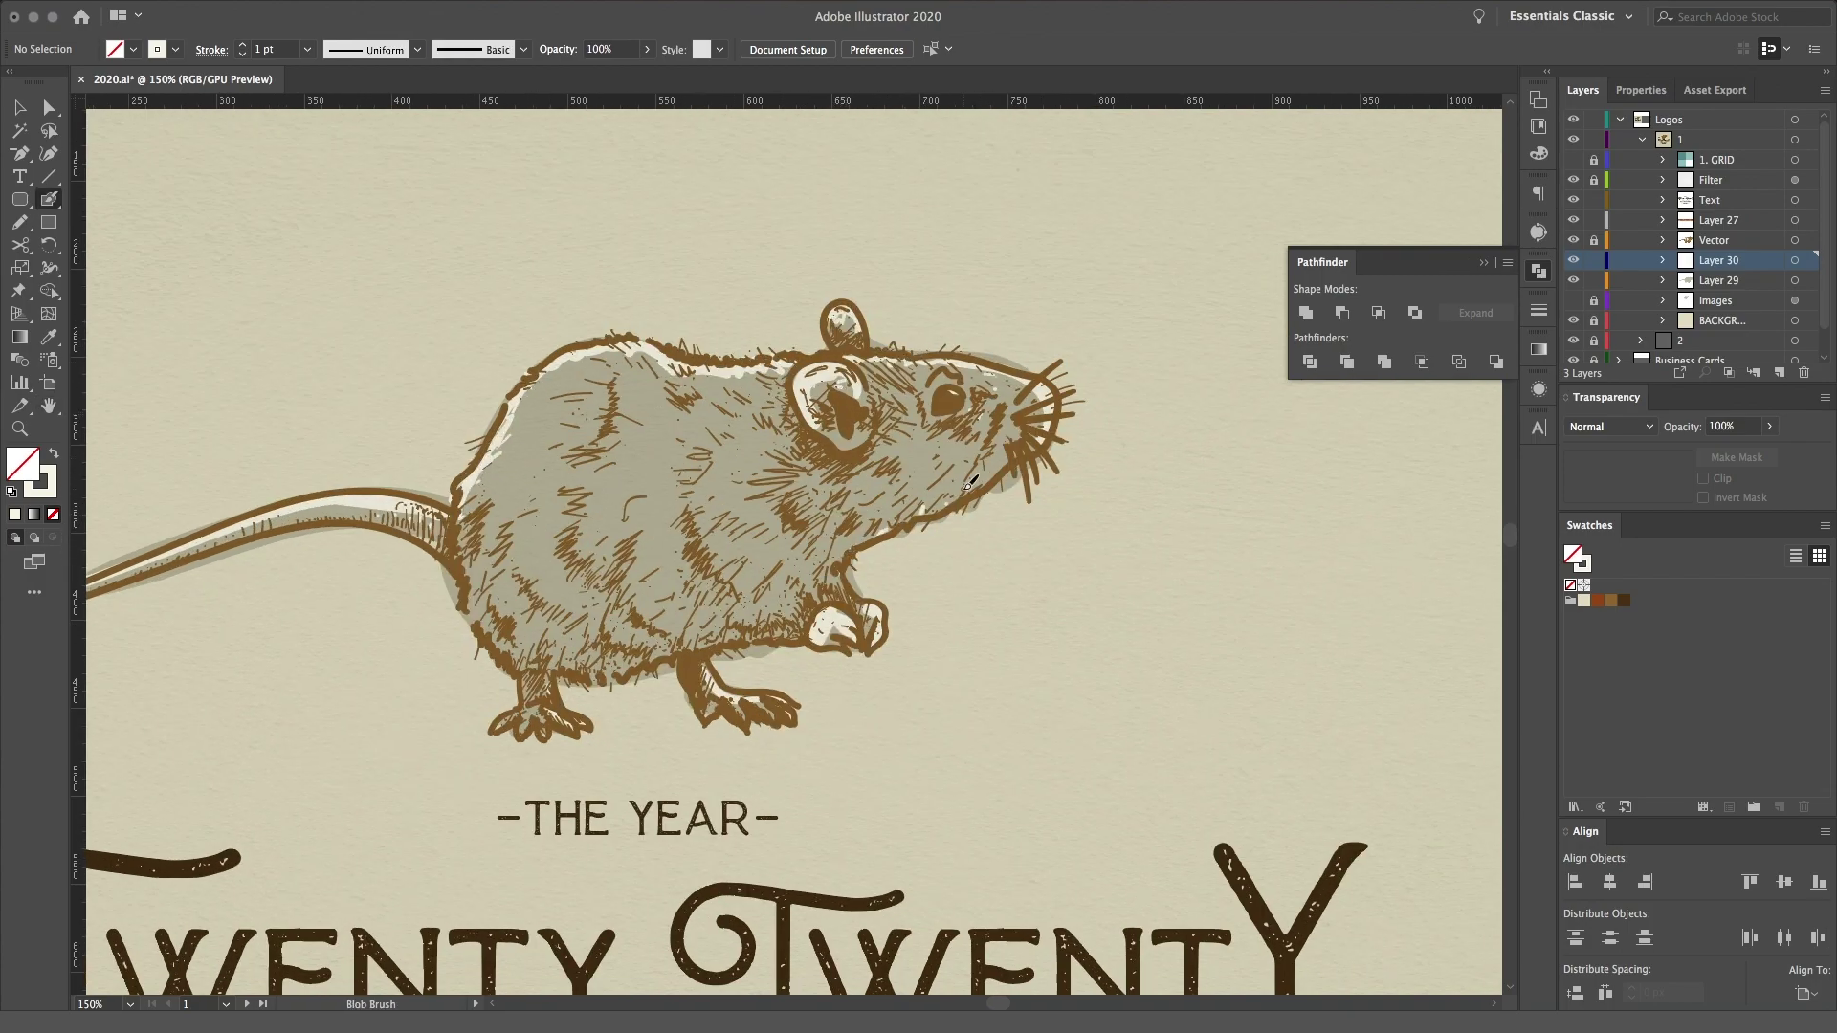